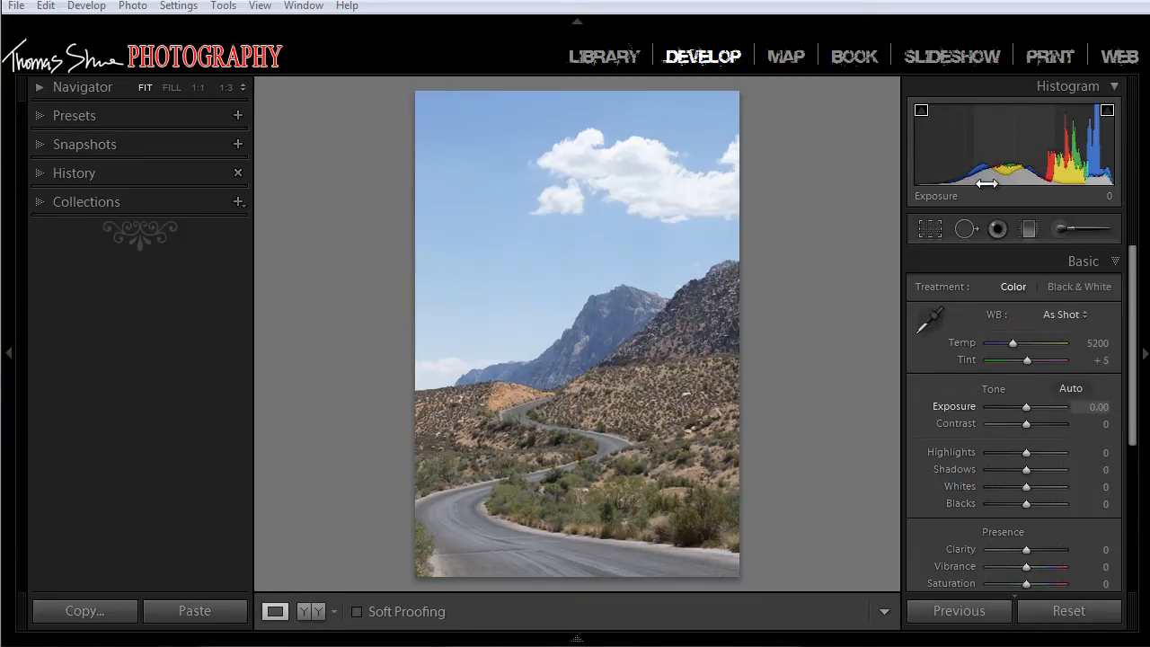
Step: Try darker and brighter exposures for the desert road photo directly on the histogram, ending at an Exposure of +0.46
drag(987, 184, 879, 192)
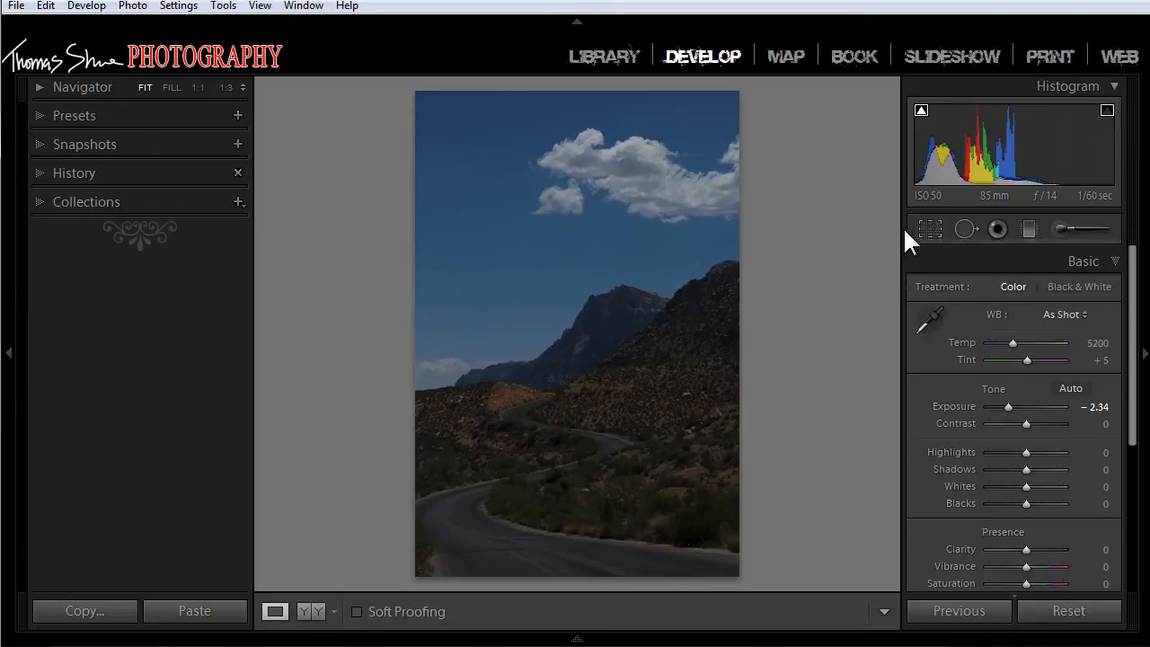
drag(980, 182, 1036, 183)
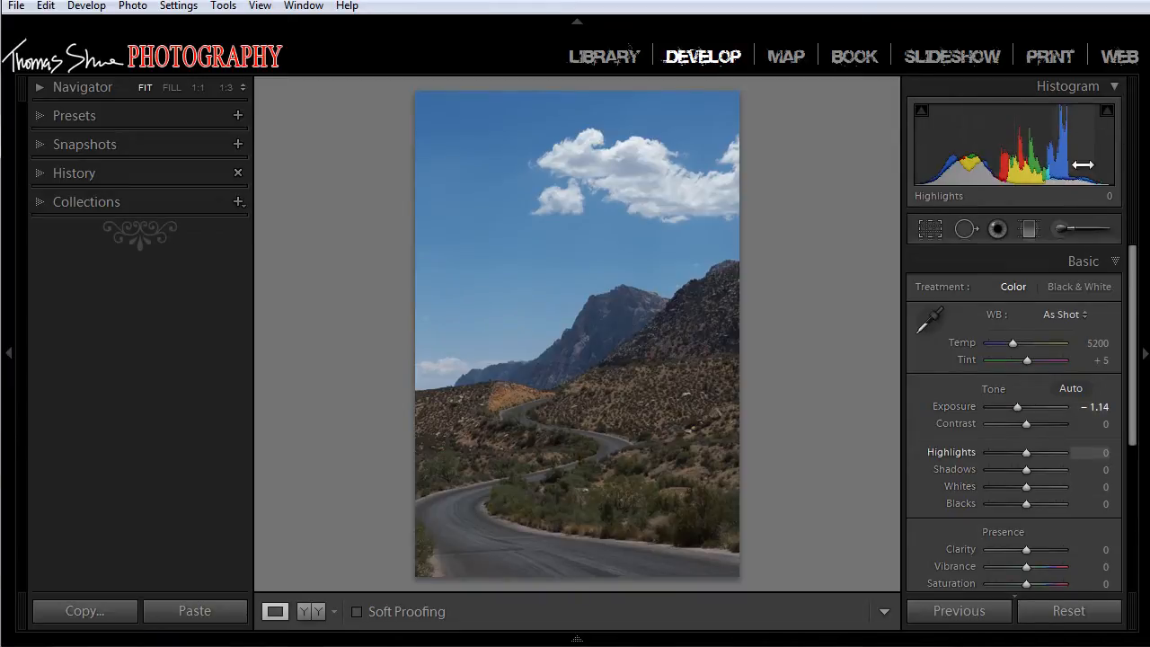
drag(1029, 183, 1125, 186)
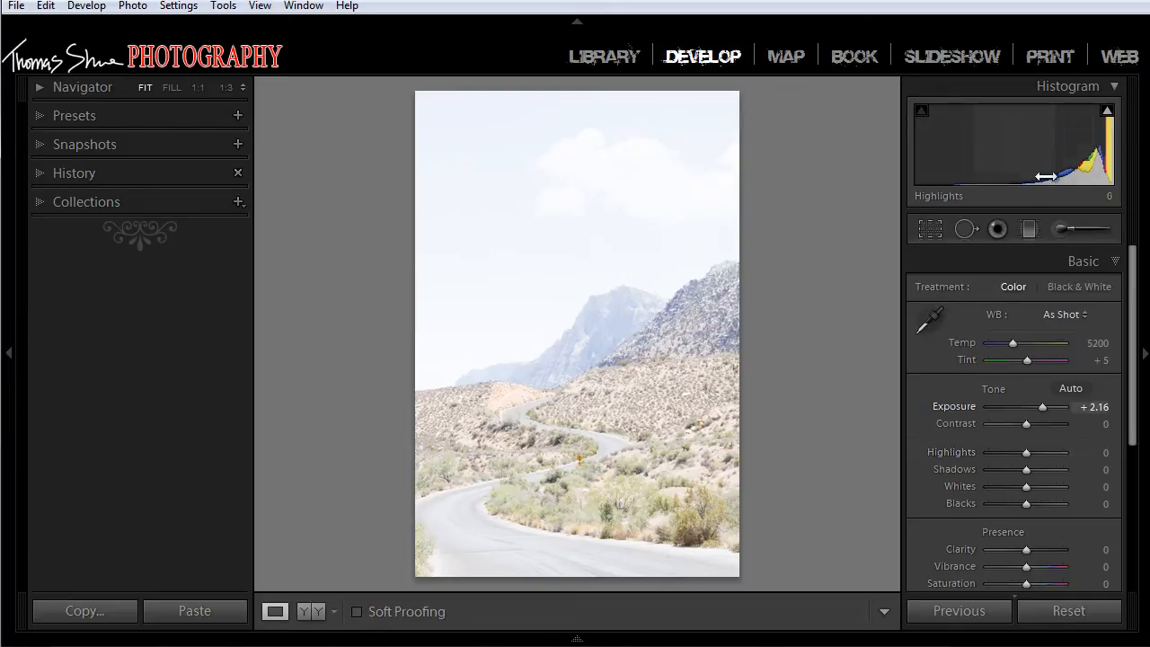
drag(1021, 178, 944, 174)
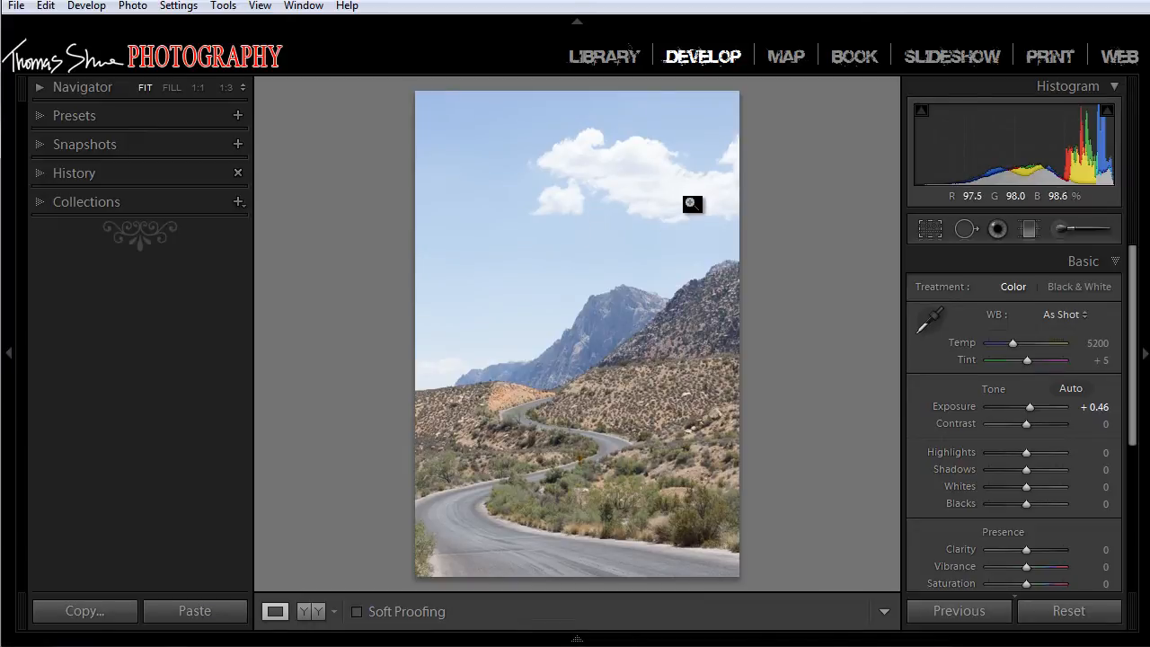
Step: Turn on the highlight clipping warning and adjust the histogram to Highlights +38, Shadows −88 and Exposure +0.06
click(1107, 109)
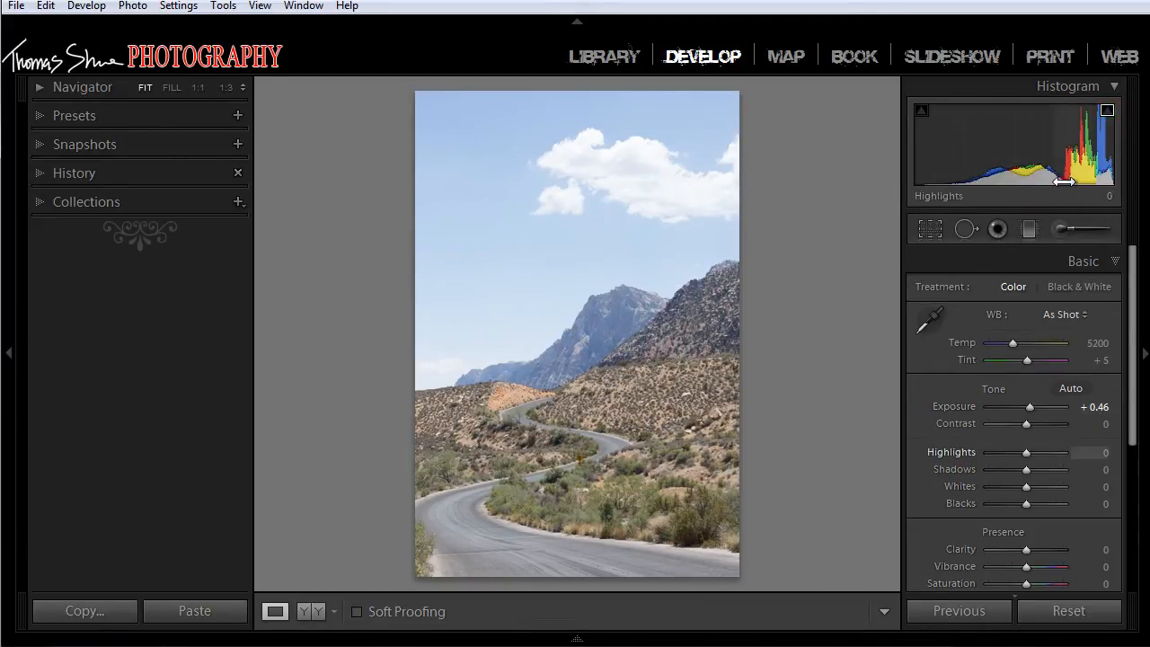
drag(1075, 180, 1095, 180)
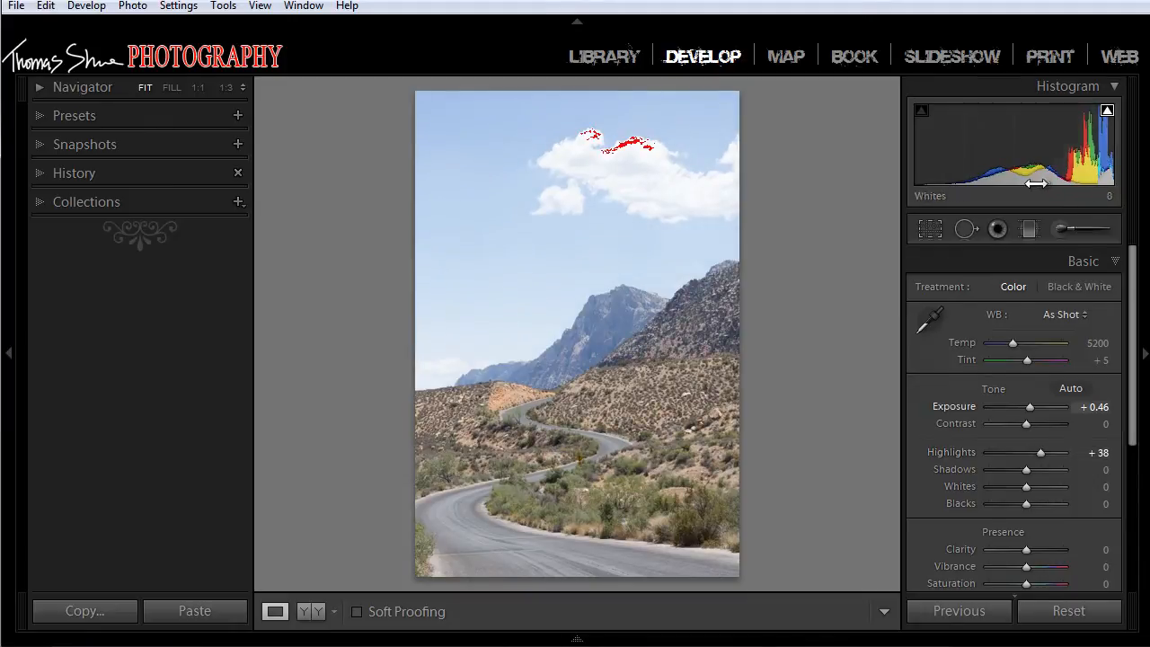
drag(1024, 184, 986, 185)
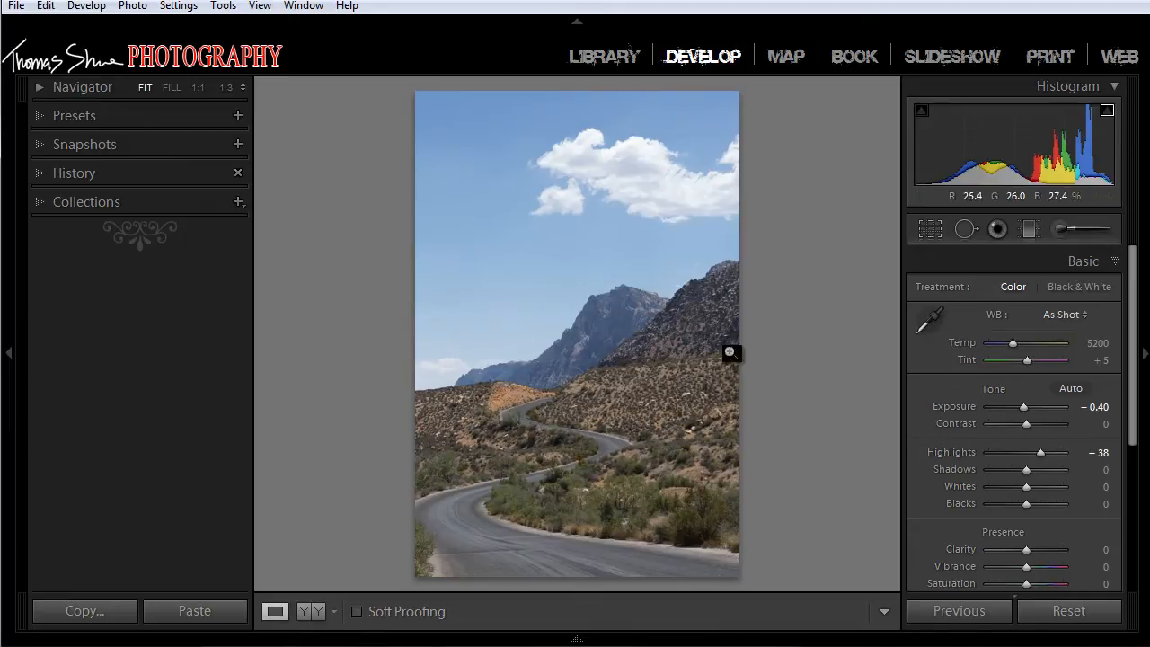
drag(1007, 174, 875, 179)
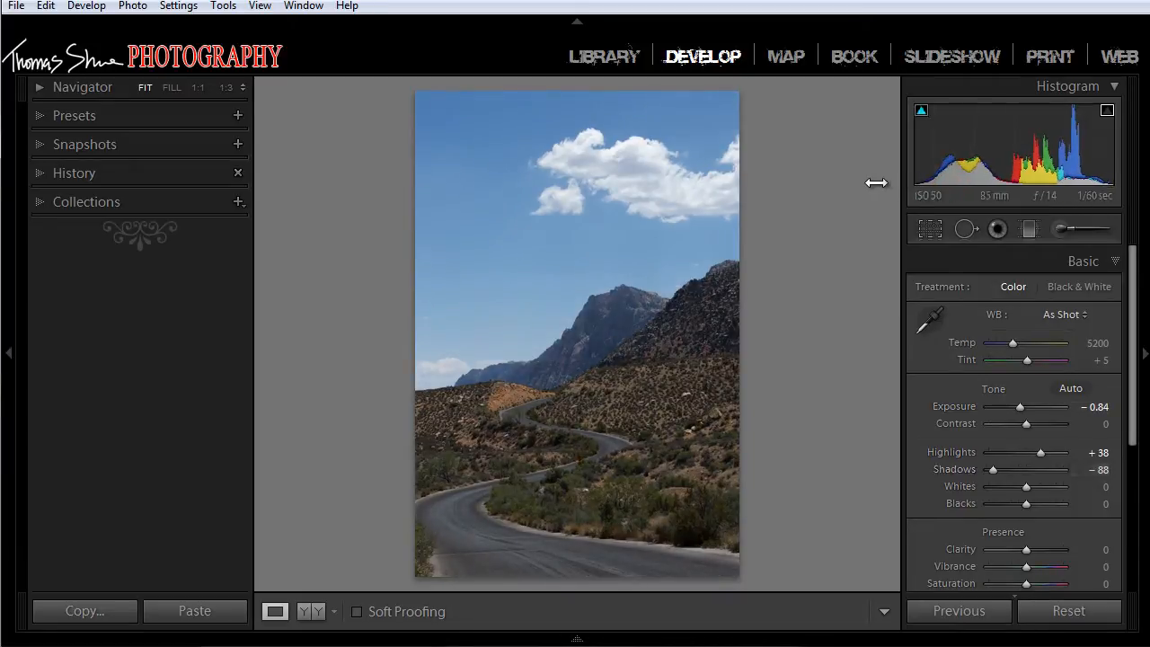
drag(1000, 175, 1085, 177)
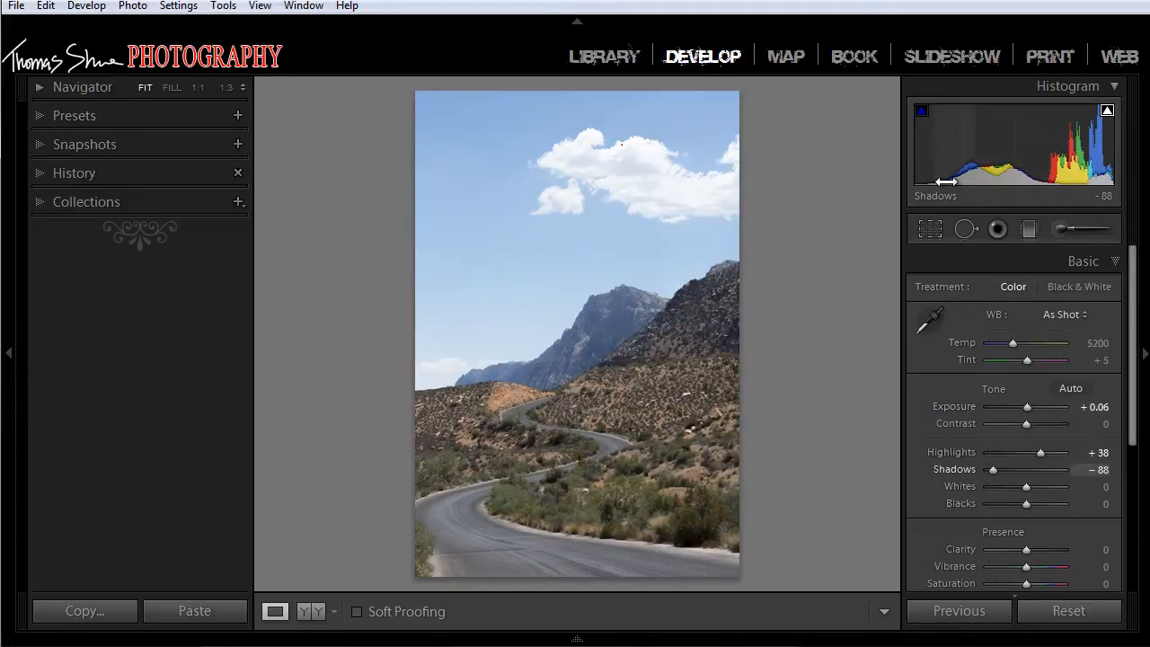
Step: Adjust the histogram to Blacks −100, Shadows +31 and Highlights +69, and reset all of the photo's develop settings
drag(946, 181, 733, 180)
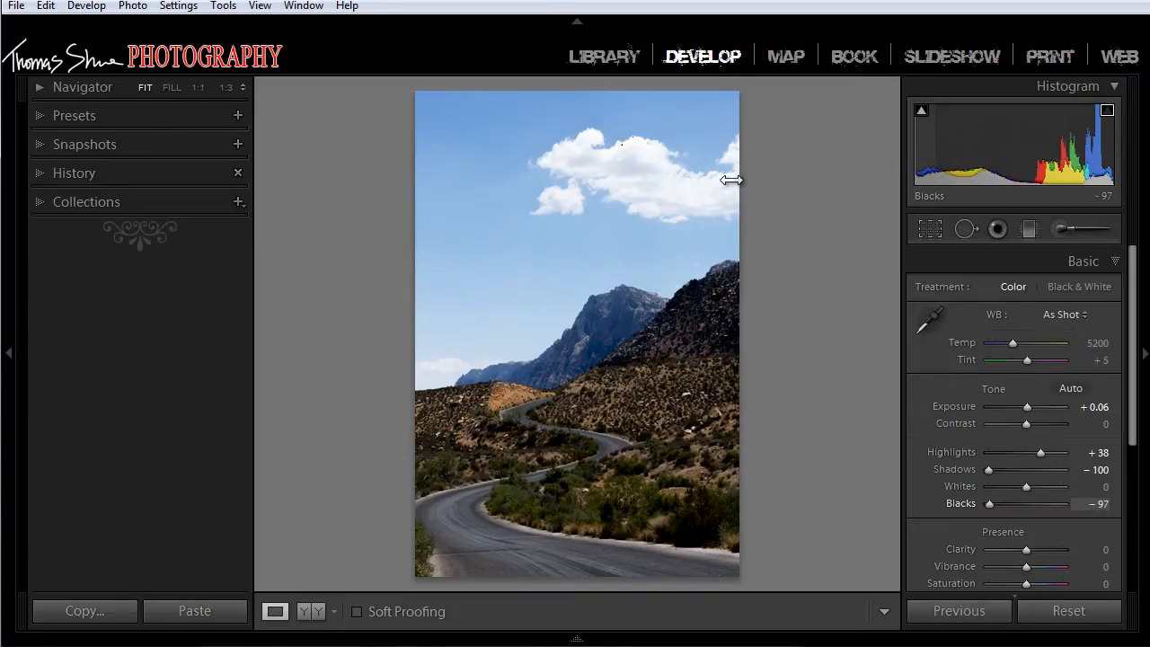
drag(731, 180, 743, 177)
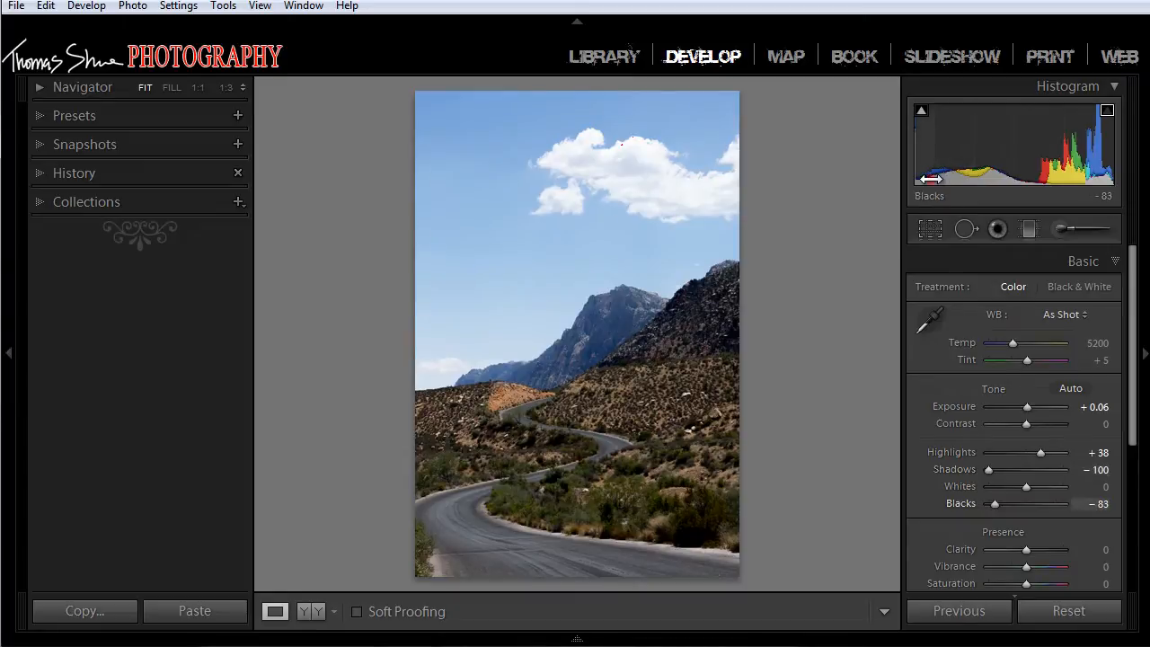
drag(930, 179, 873, 177)
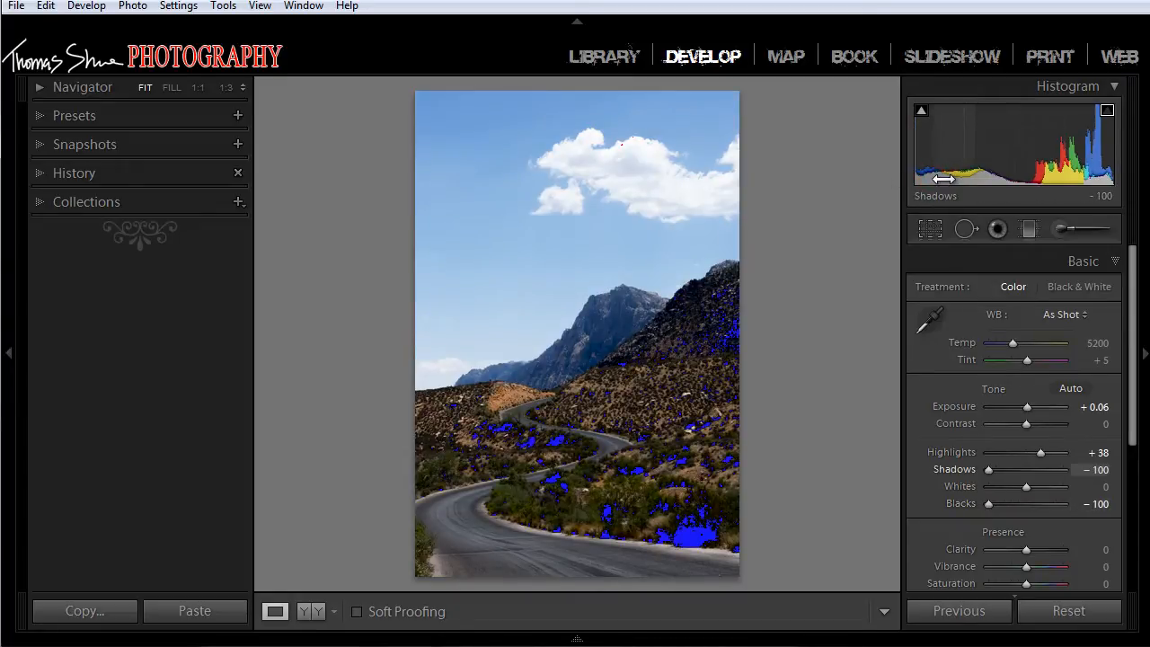
drag(942, 179, 1122, 183)
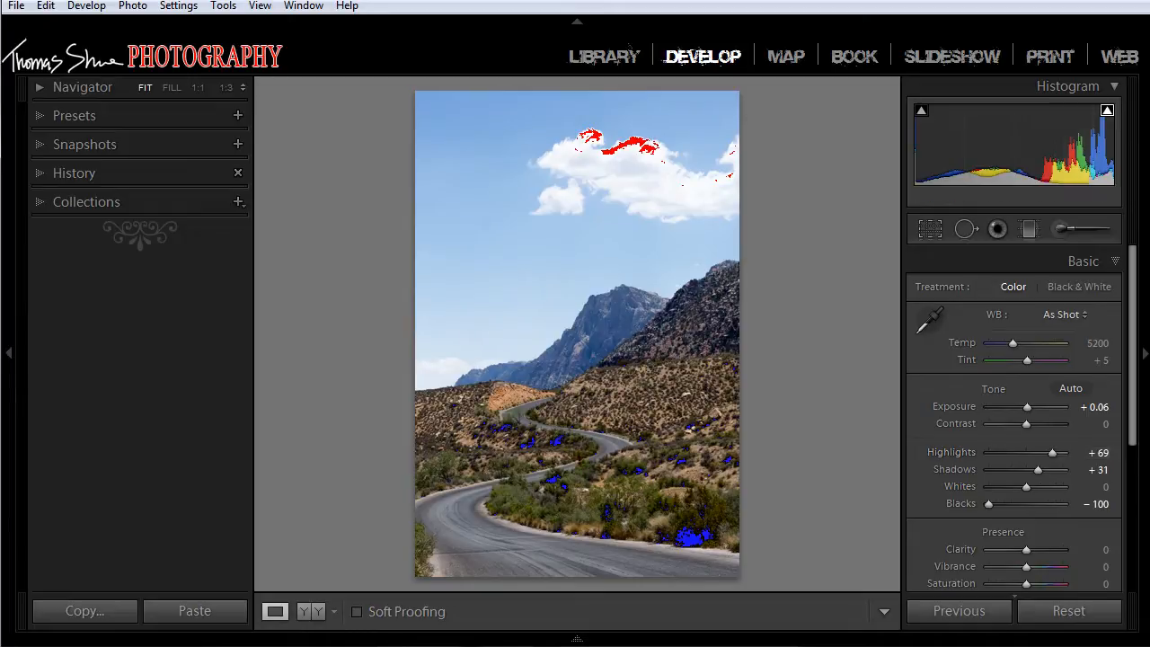
click(1059, 620)
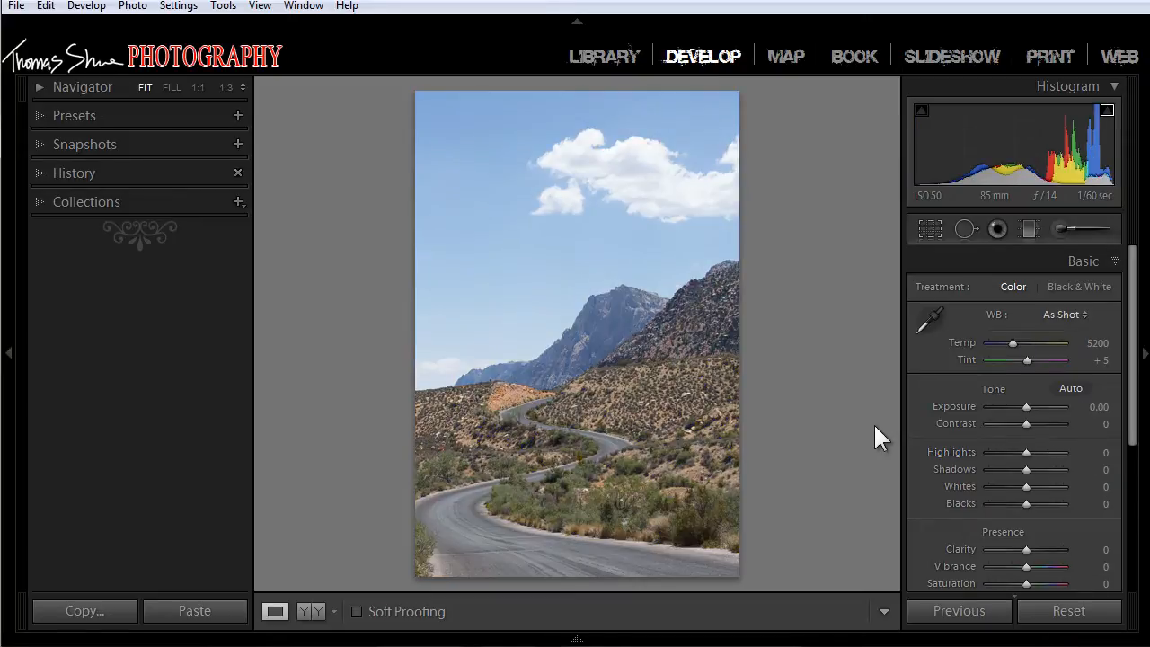
Step: Set Blacks to −29 and Whites to −7 using the clipping preview
key(alt)
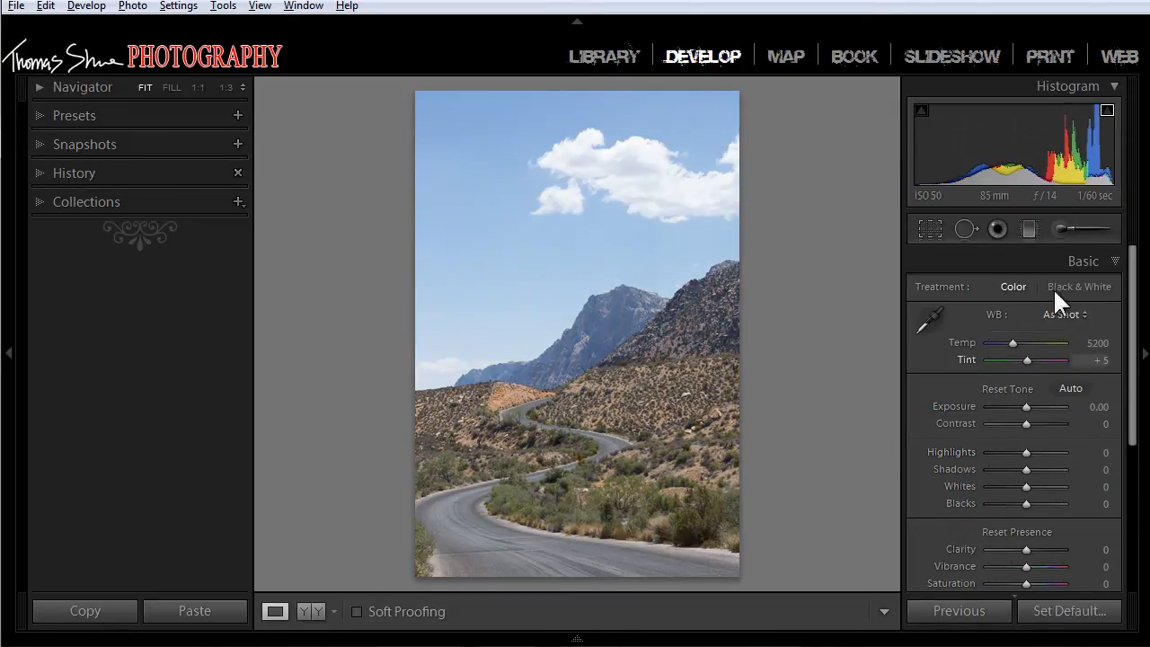
scroll(1136, 398, down, 1)
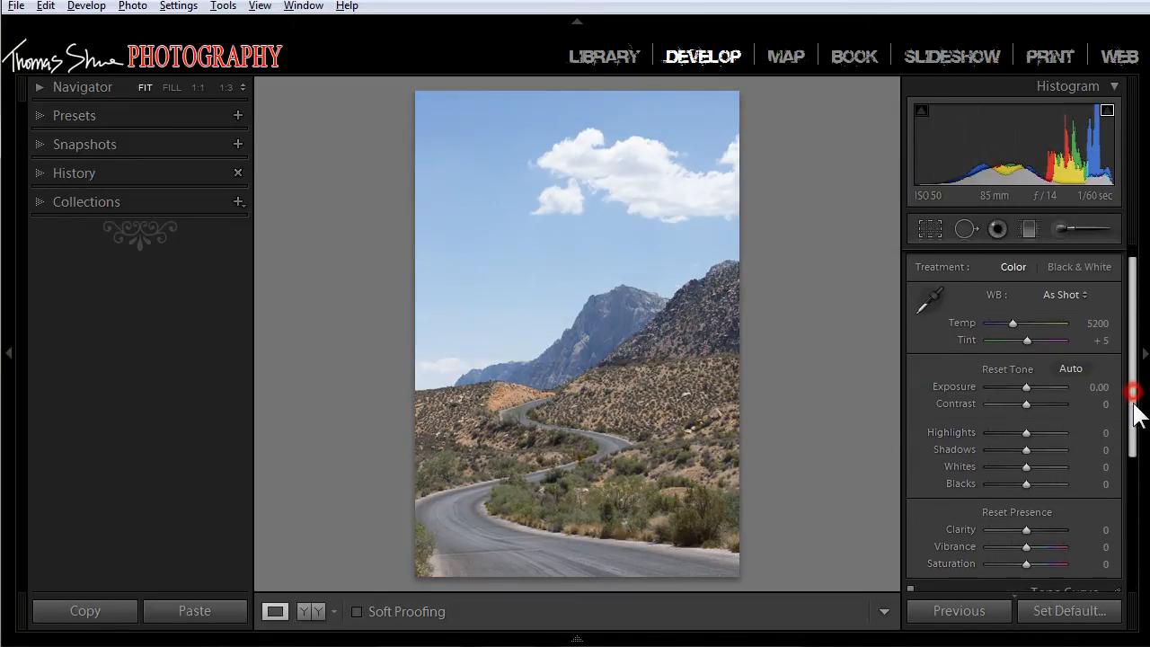
drag(1025, 483, 994, 481)
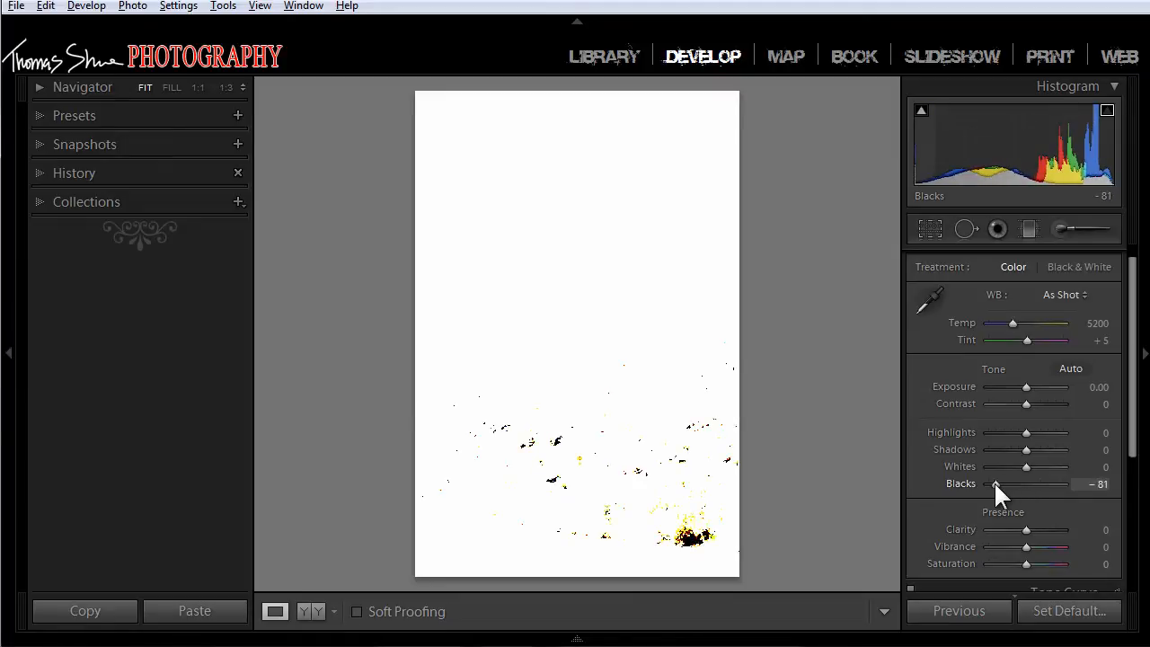
key(alt)
drag(993, 480, 1024, 467)
alt+click(1026, 467)
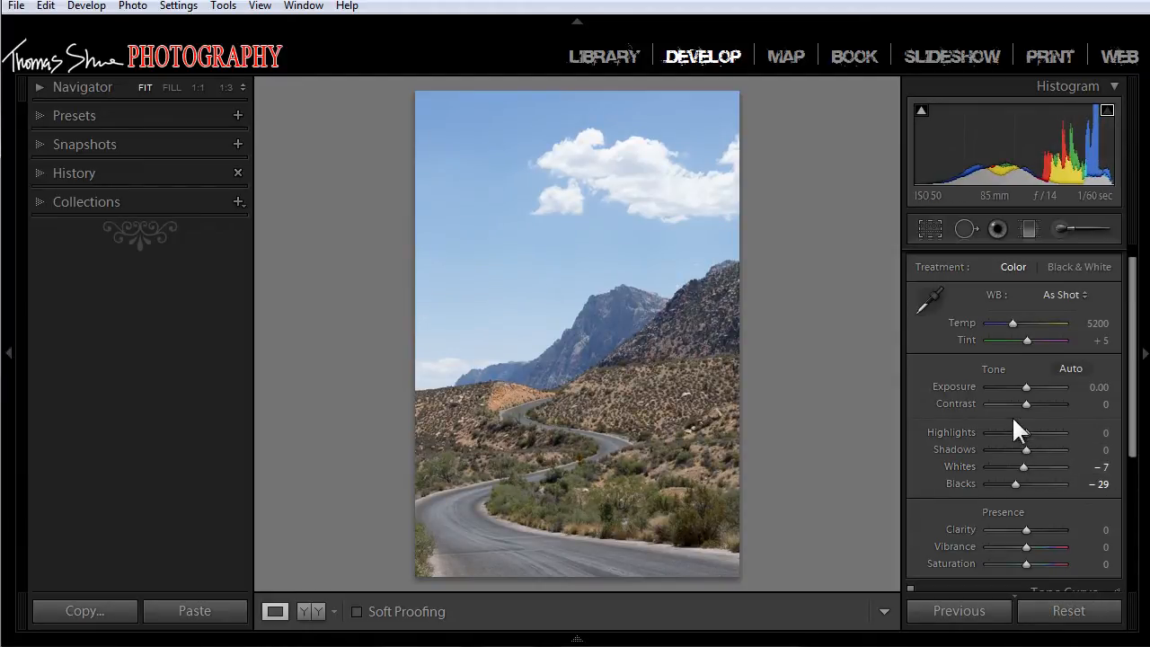
Step: Set Shadows to −100, Highlights to −14, Clarity to +31, Contrast to +24 and Vibrance to +21
drag(1025, 448, 986, 448)
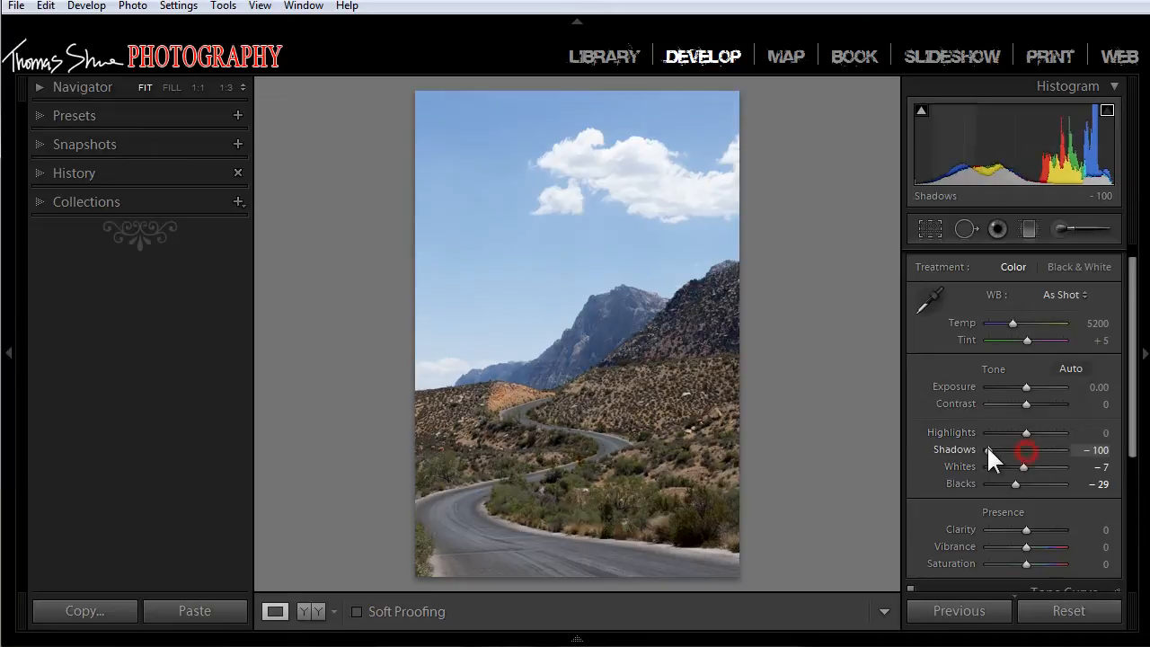
drag(1060, 429, 1021, 431)
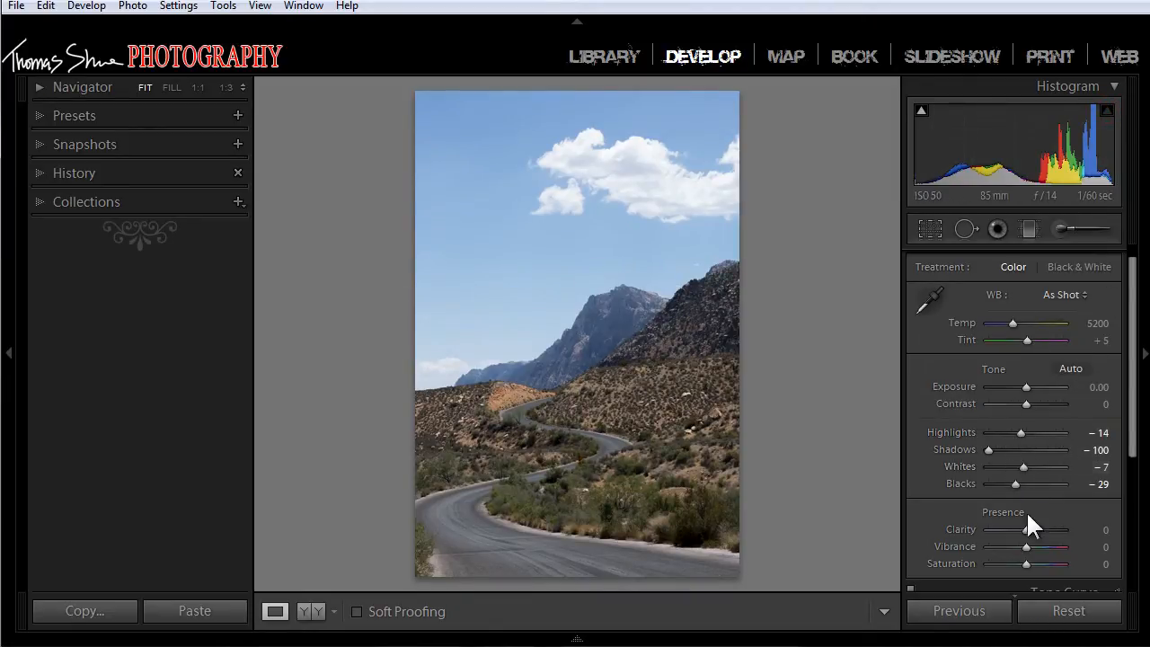
drag(1026, 529, 1038, 530)
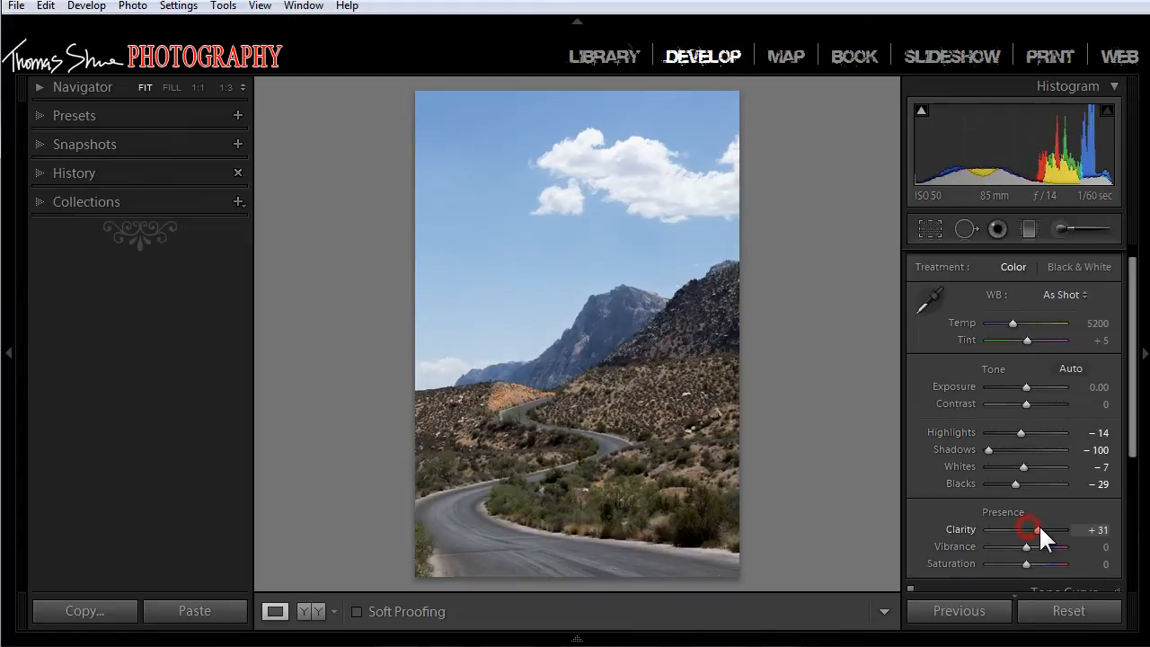
drag(1026, 403, 1036, 403)
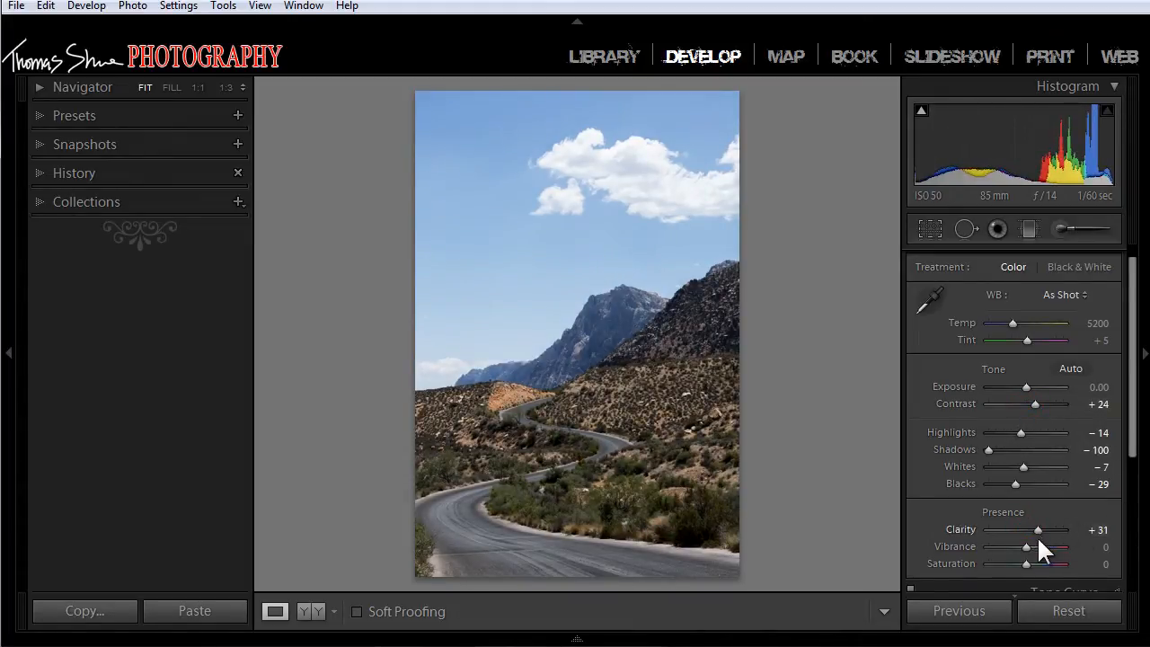
drag(1026, 546, 1034, 546)
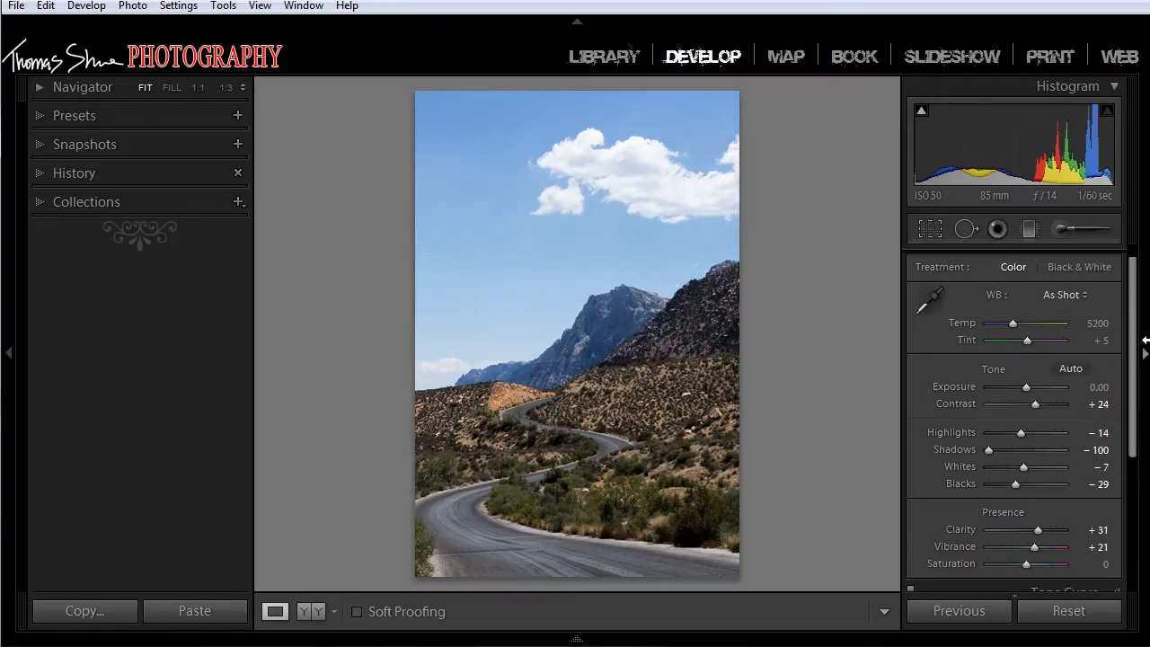
Step: Raise HSL saturation with targeted adjustment: Yellow +69 and Green +11 from the bushes, Blue +28 and Aqua +10 from the sky
scroll(1134, 320, down, 2)
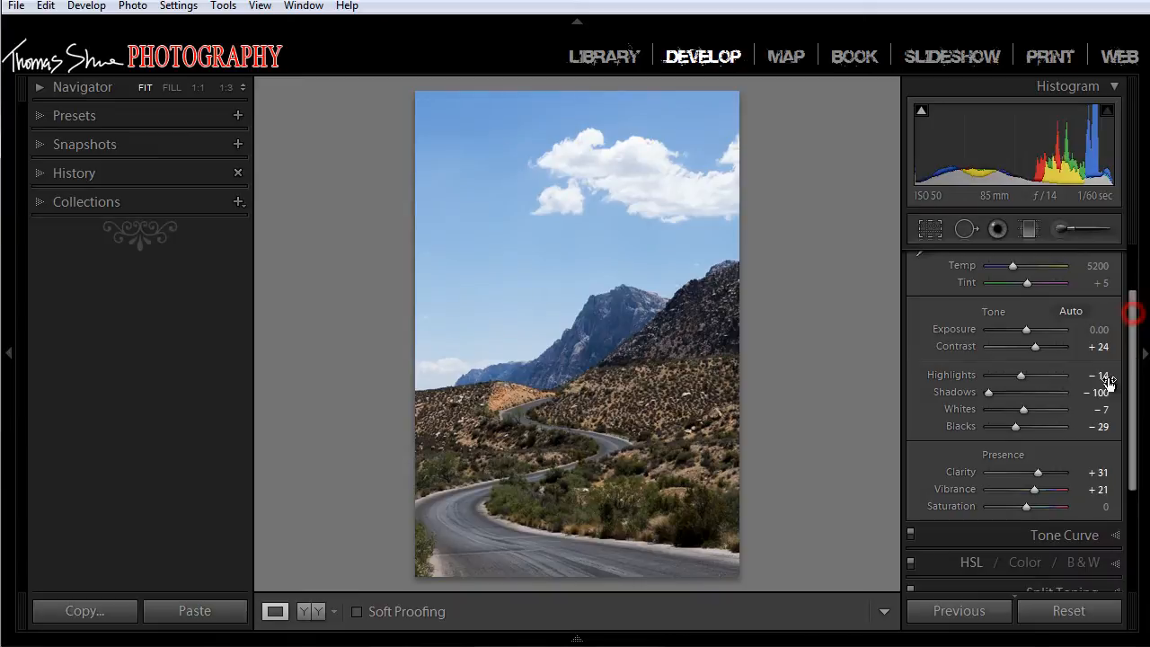
click(963, 557)
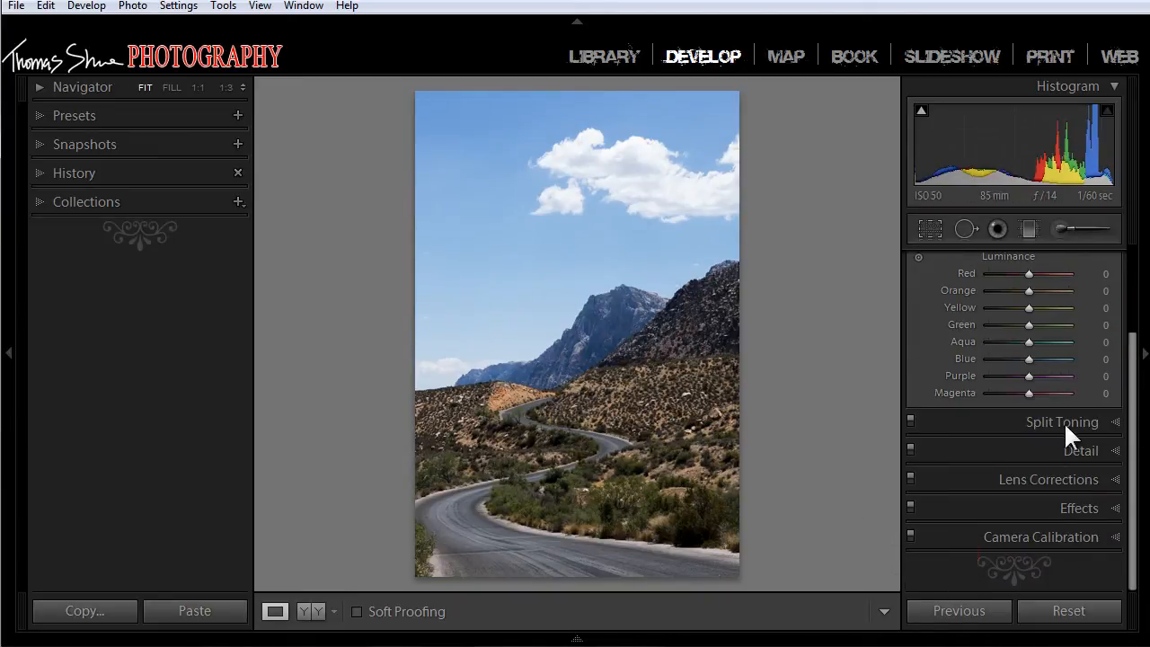
drag(1137, 354, 1136, 299)
click(979, 306)
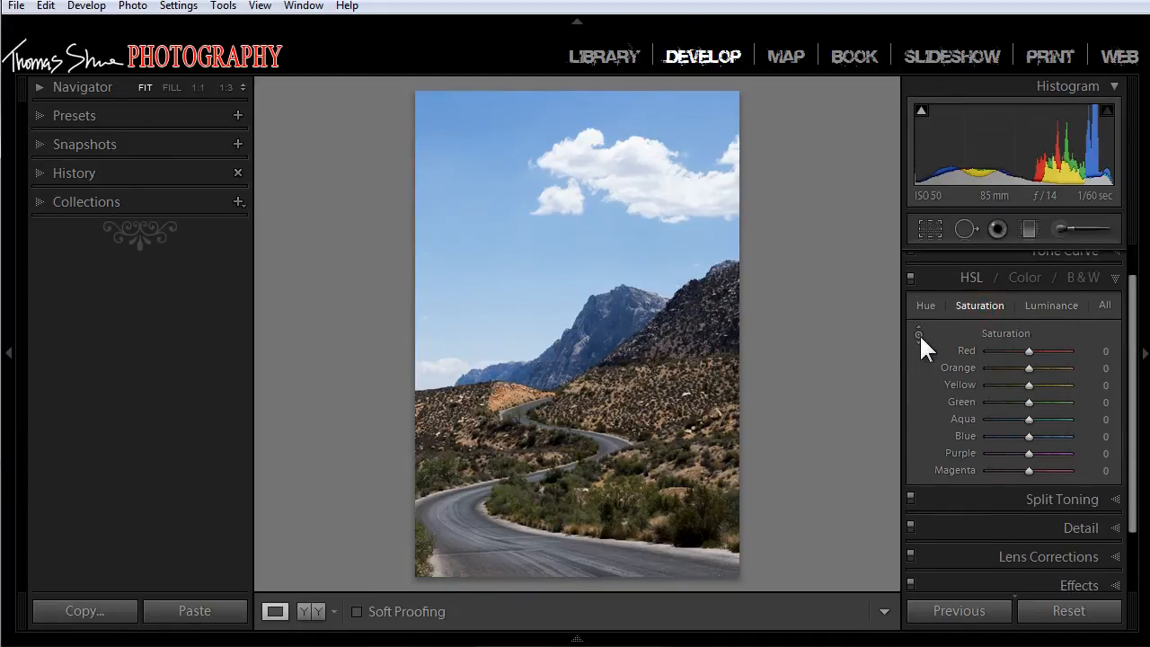
click(919, 333)
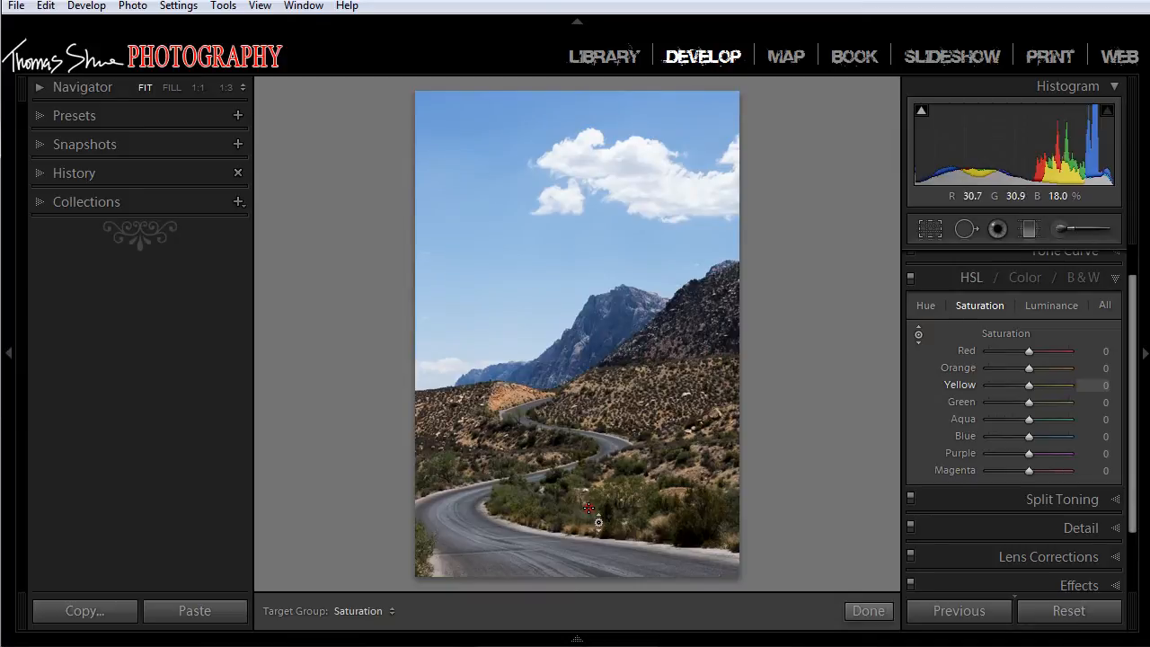
drag(589, 508, 594, 435)
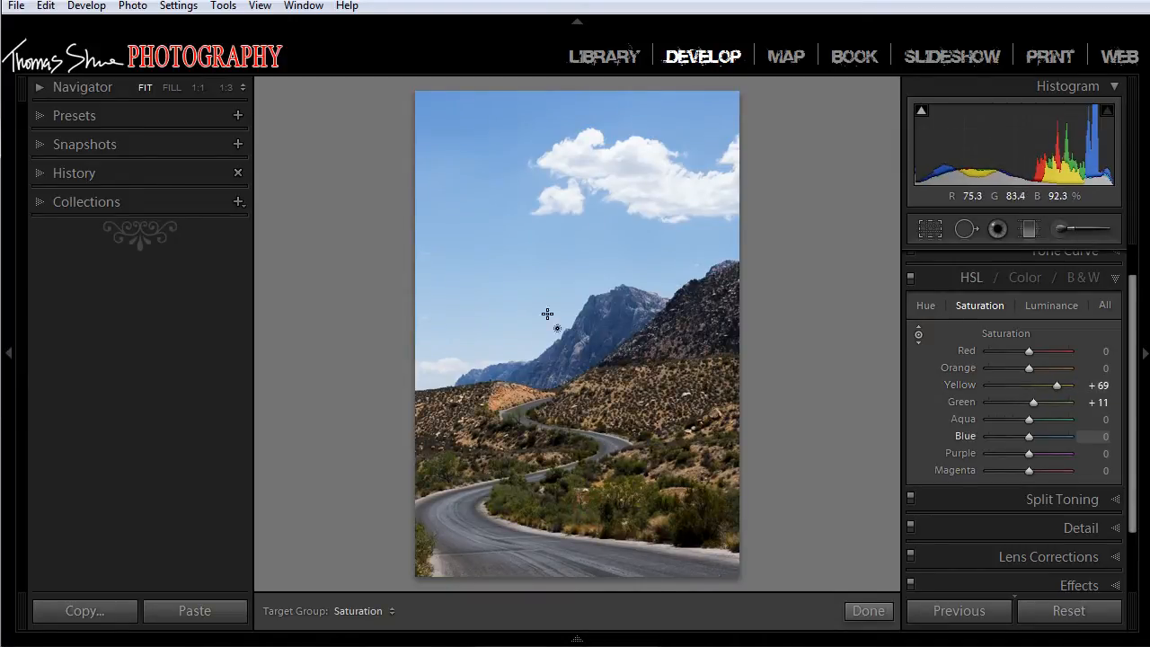
drag(534, 266, 535, 233)
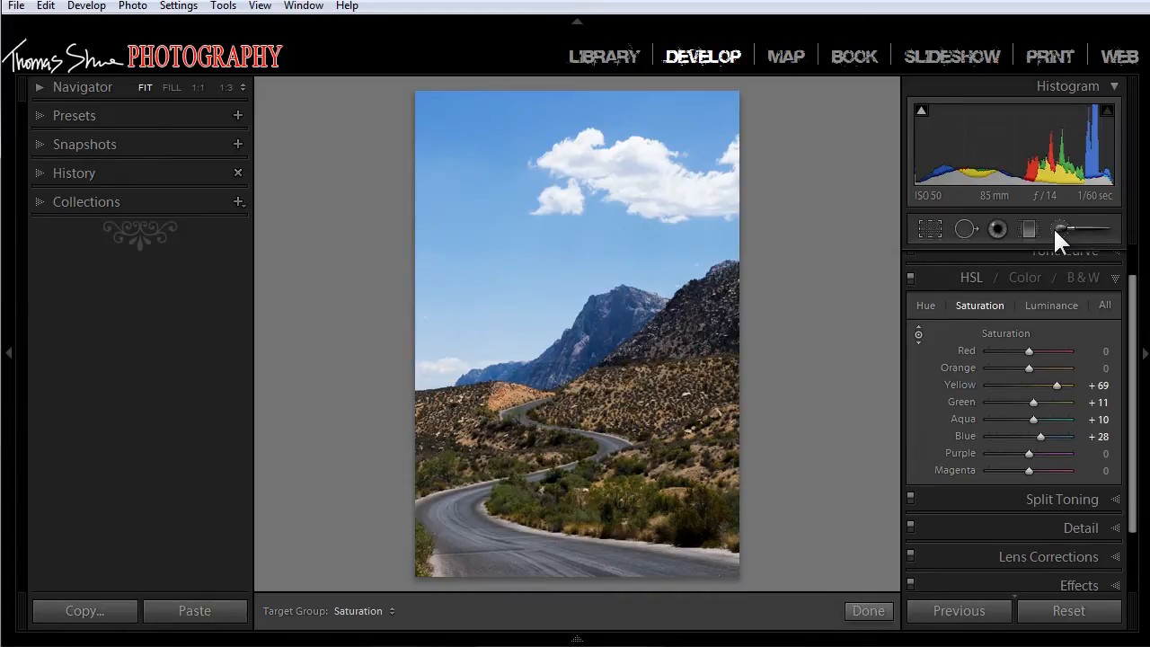
Step: Reset all of the photo's develop settings and turn off the targeted saturation adjustment
click(1047, 611)
click(582, 277)
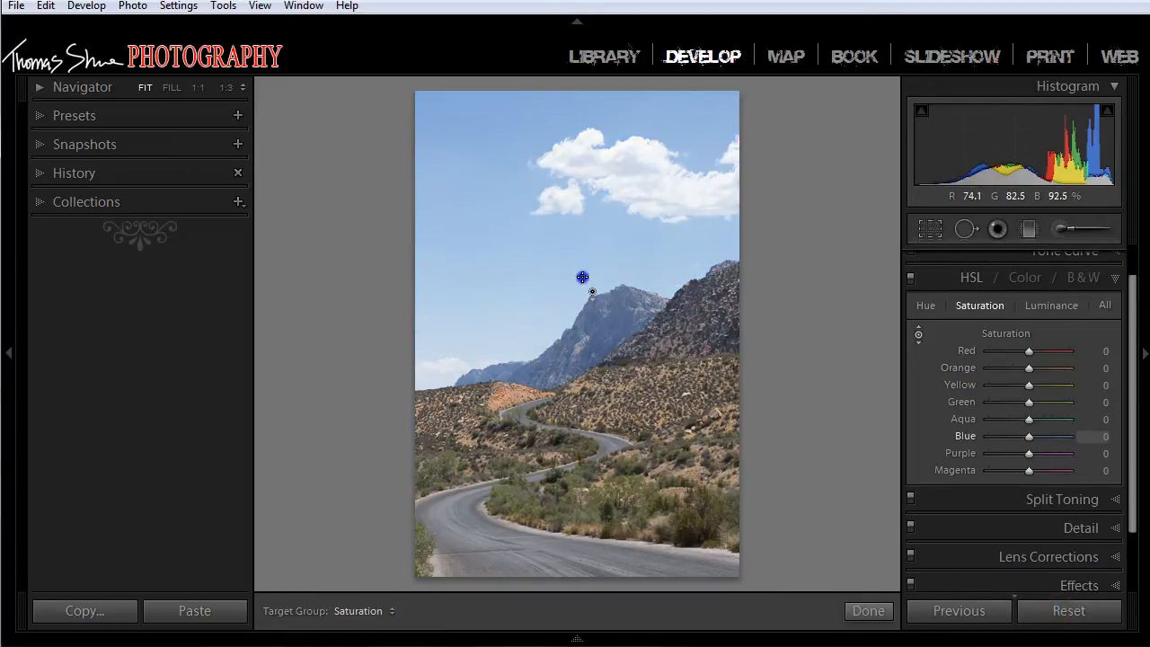
click(582, 276)
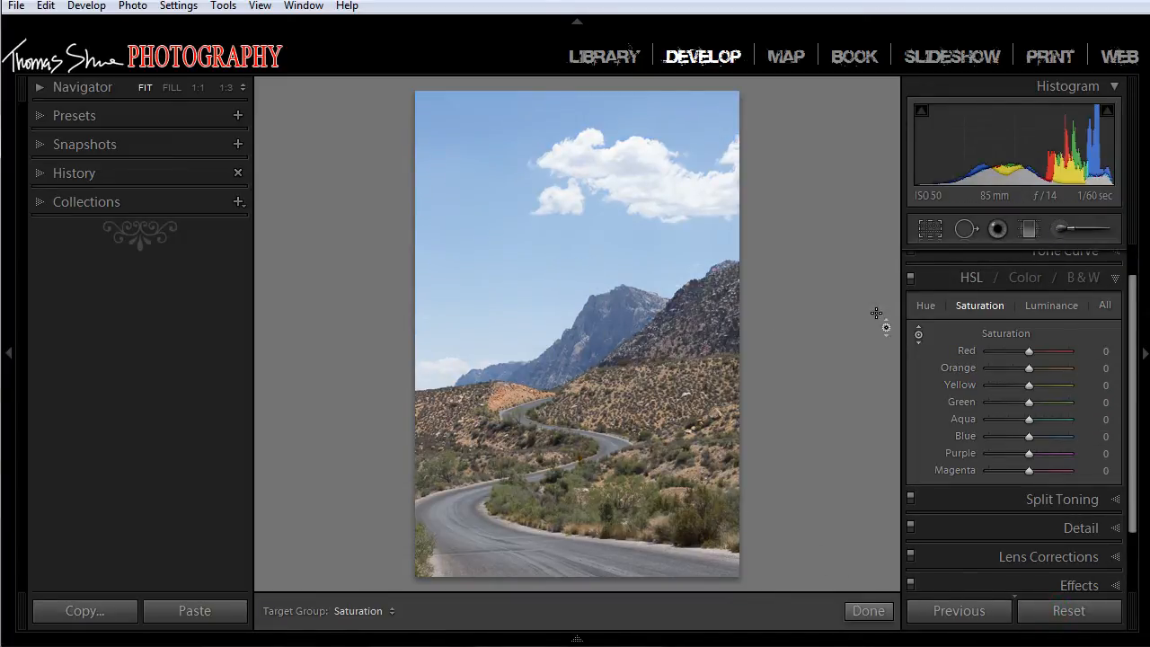
click(917, 332)
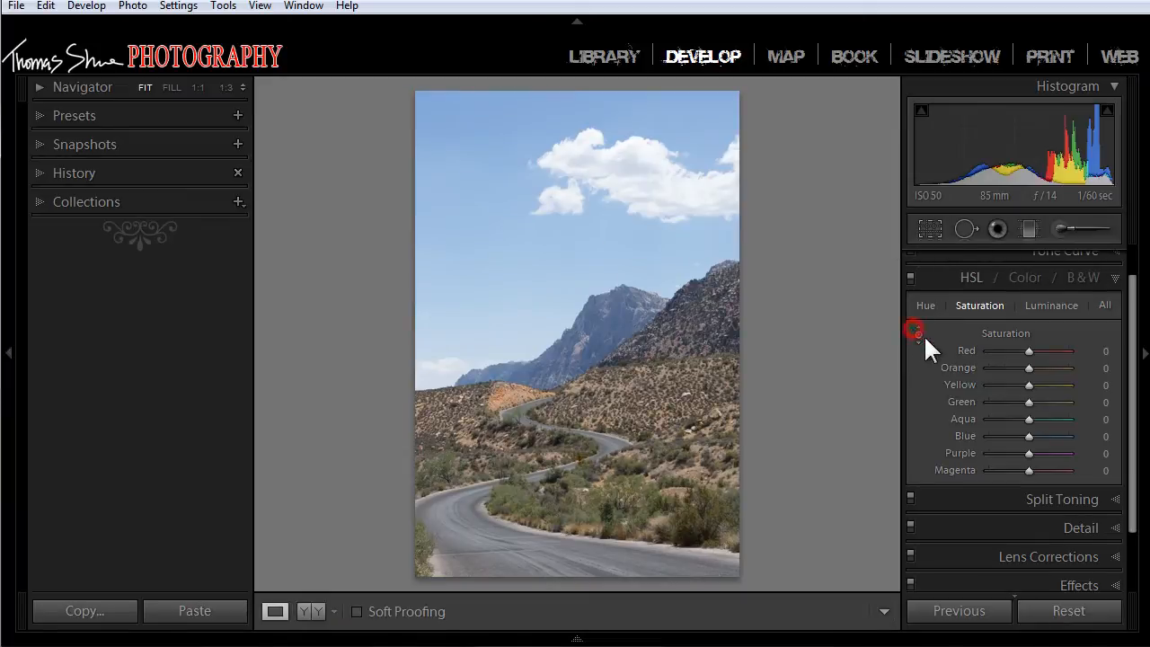
Step: View the external editors available for the photo, and inspect the sky at 1:1 before returning to the fitted view
right_click(636, 306)
mouse_move(688, 439)
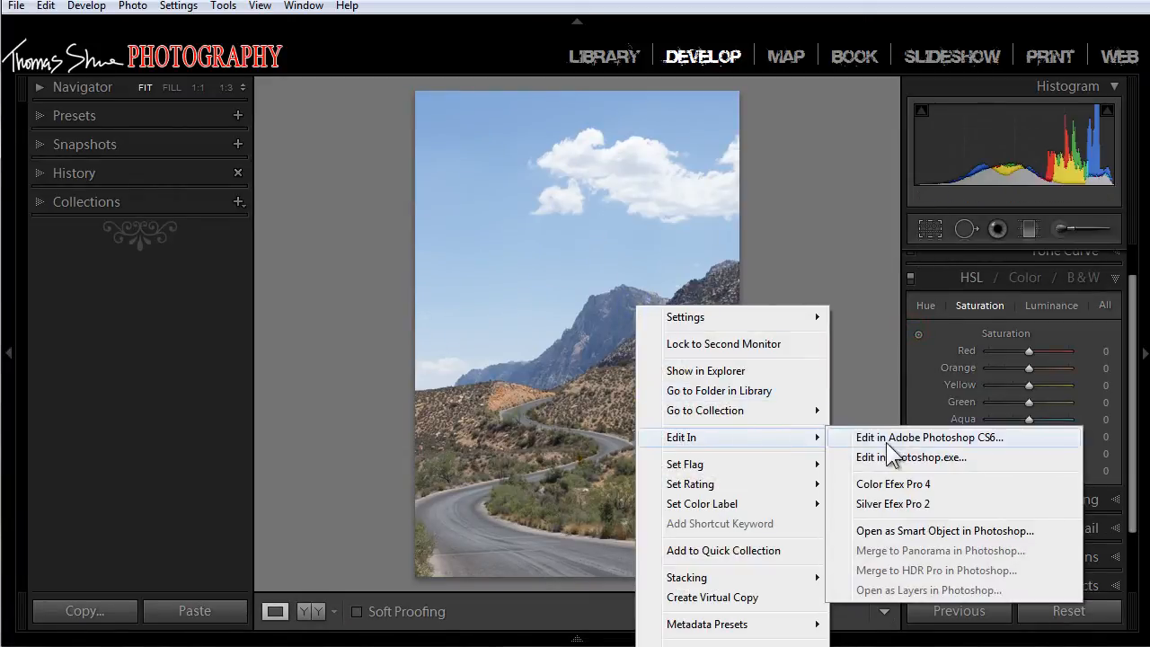
click(472, 260)
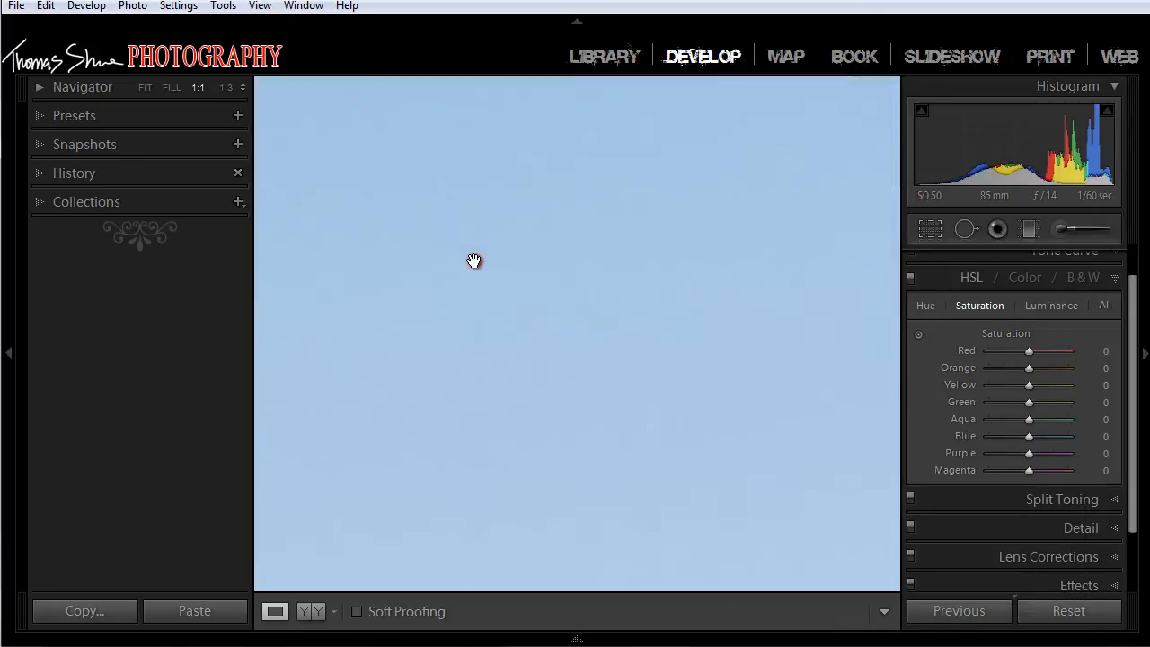
click(476, 261)
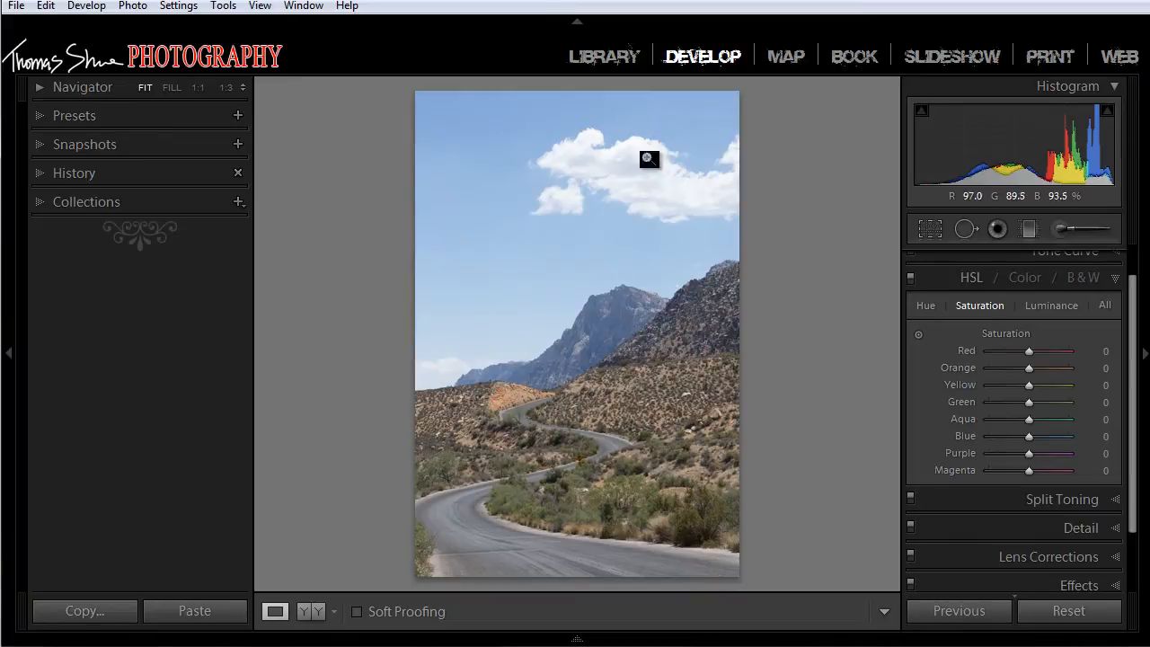
Step: Switch to the photo open in Photoshop and duplicate its Background layer
click(1068, 1)
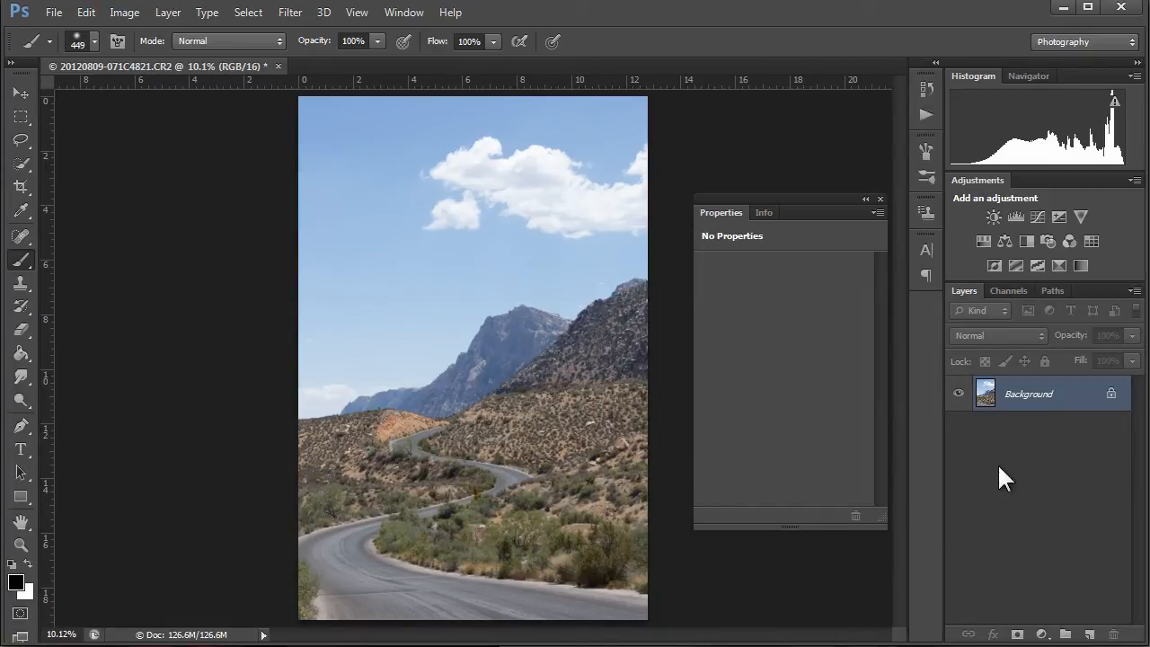
click(1041, 393)
key(ctrl+j)
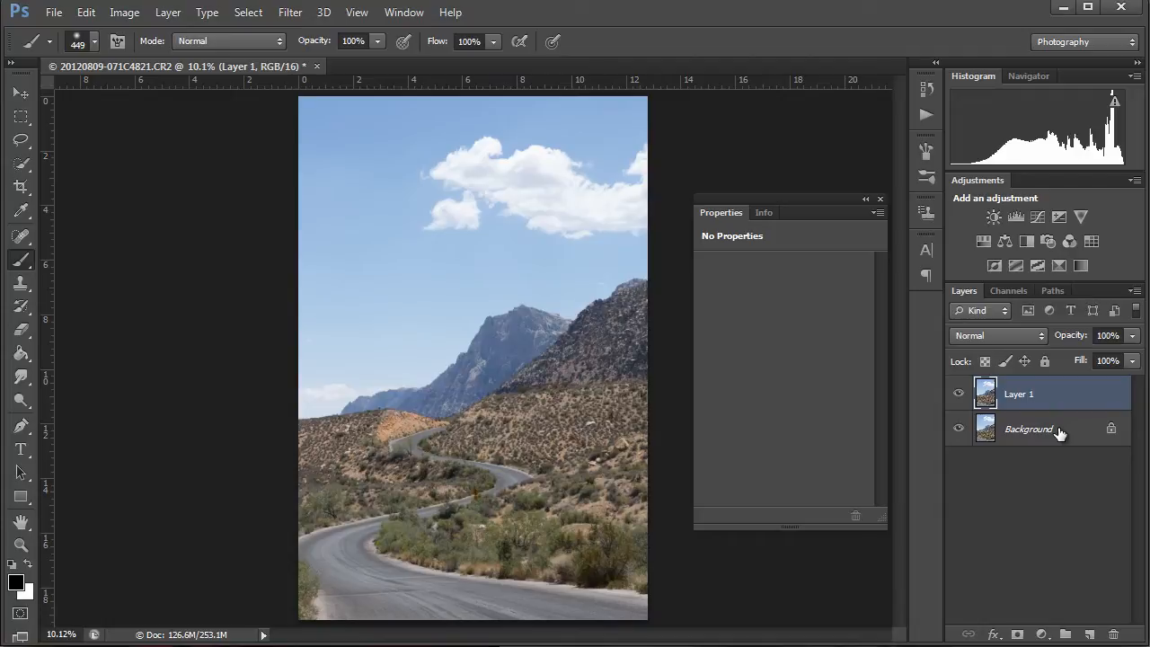
Step: Add a Curves adjustment layer above Layer 1 and calculate its more accurate histogram
click(1042, 634)
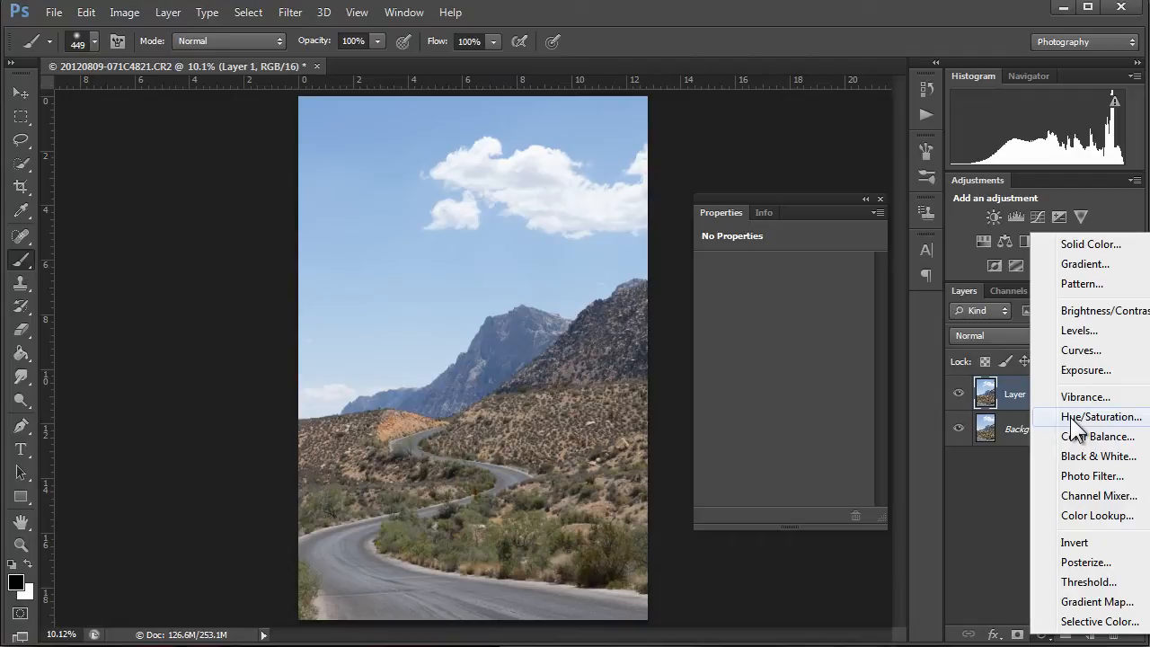
click(1085, 349)
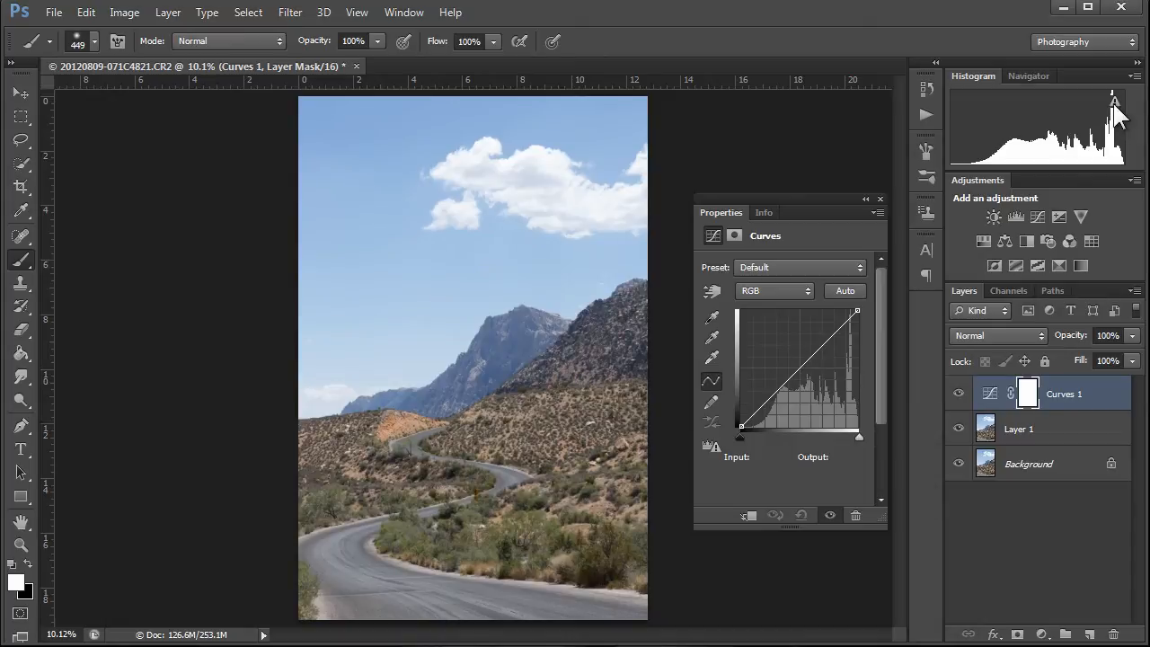
click(714, 446)
Step: Using the clipping preview, set the curve's black point to input 13 and its white point to input 255
alt+click(738, 433)
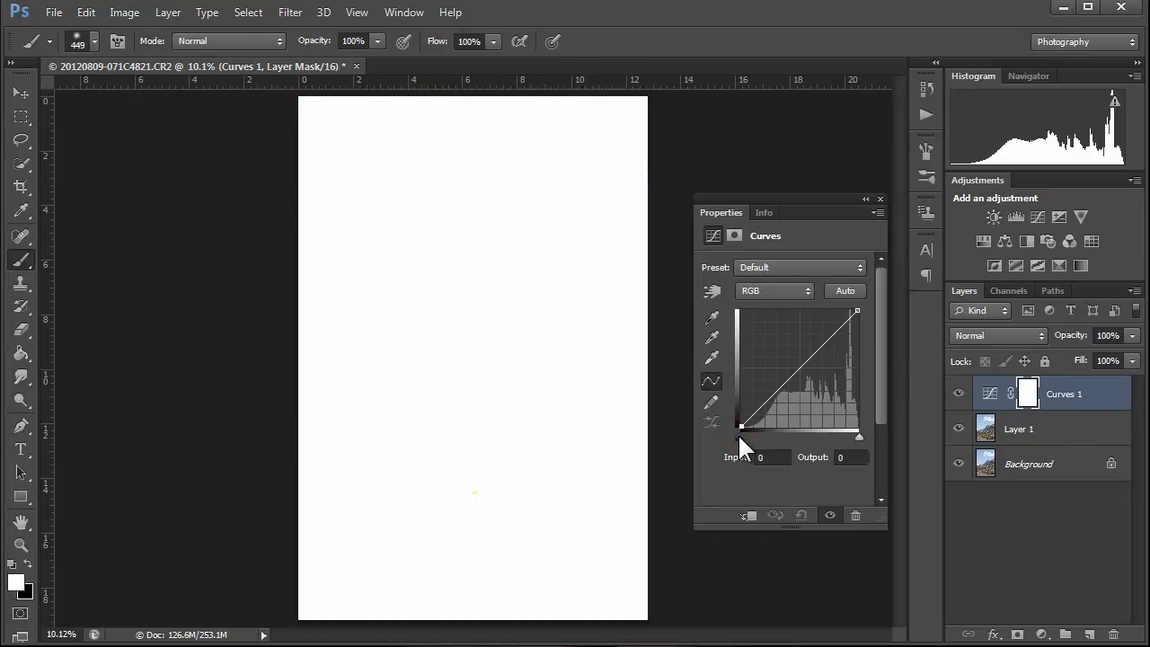
mouse_move(738, 433)
mouse_down()
mouse_move(750, 433)
mouse_move(740, 433)
mouse_up()
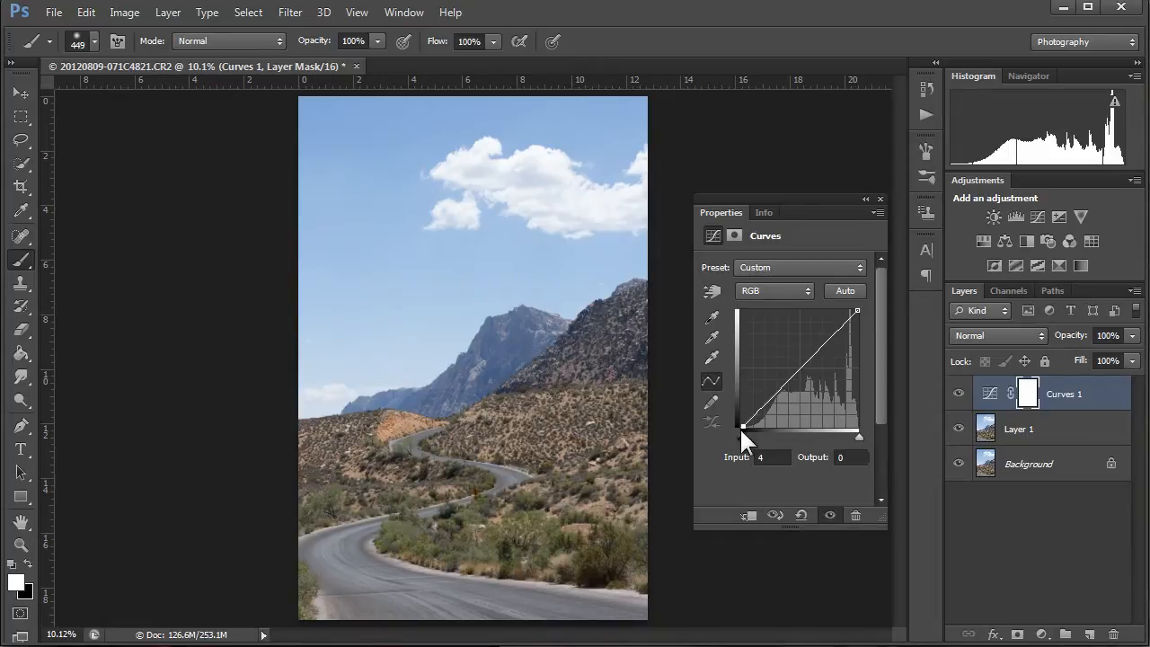
mouse_move(743, 437)
mouse_down()
mouse_move(771, 435)
mouse_move(745, 434)
mouse_up()
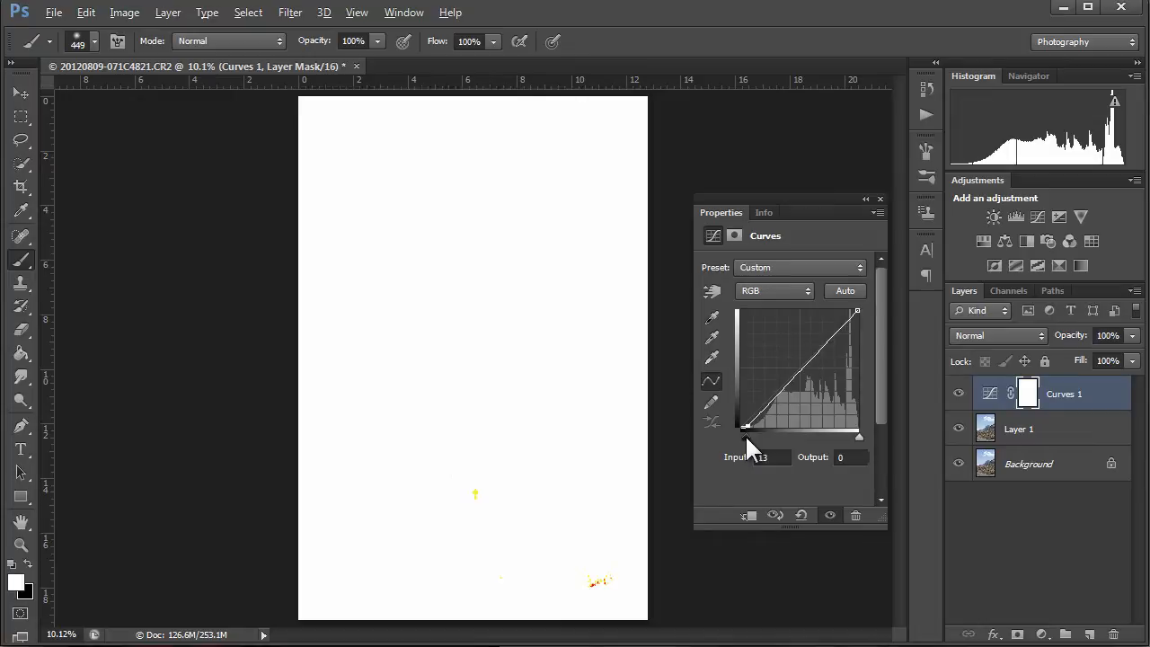
drag(745, 434, 754, 434)
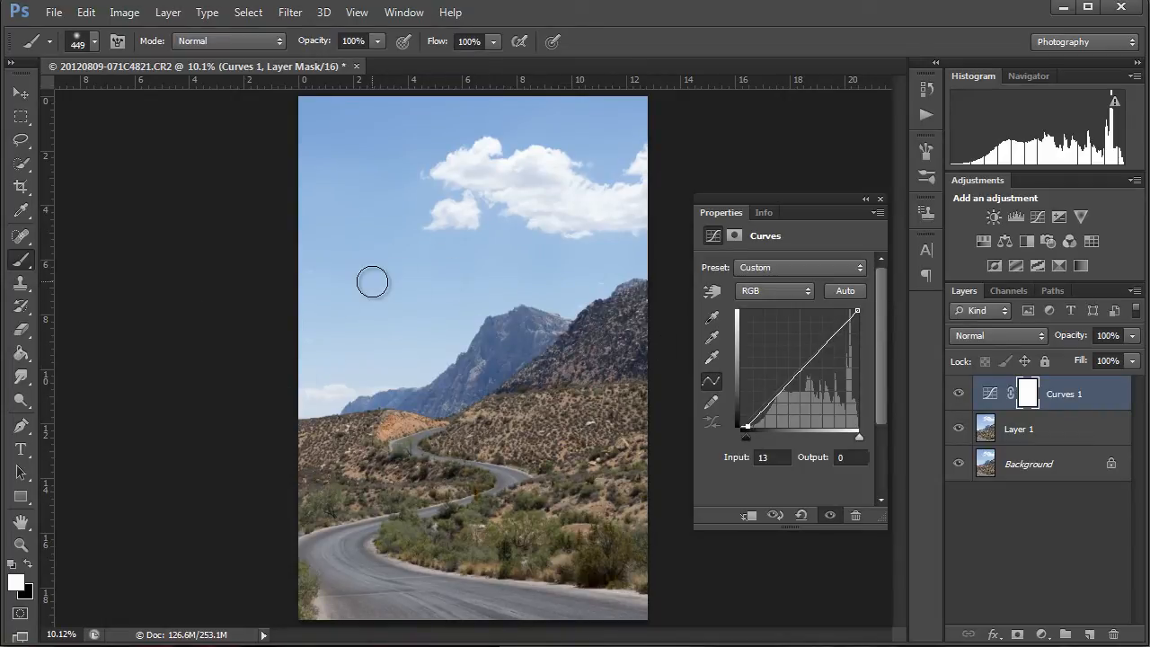
alt+click(857, 435)
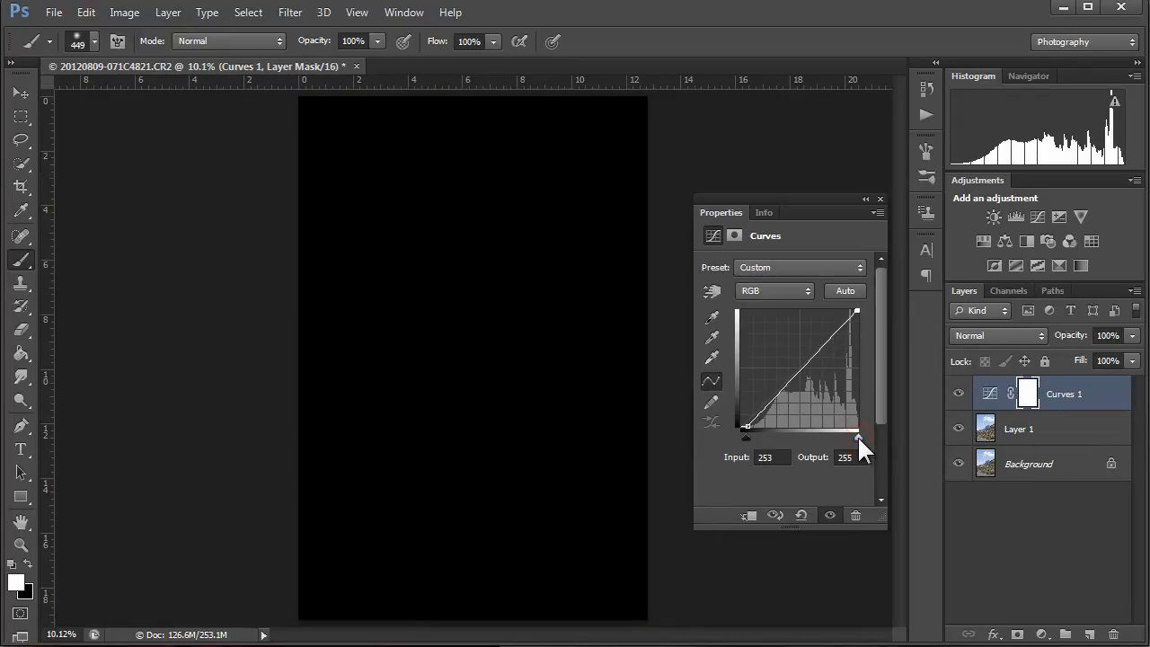
drag(857, 435, 859, 435)
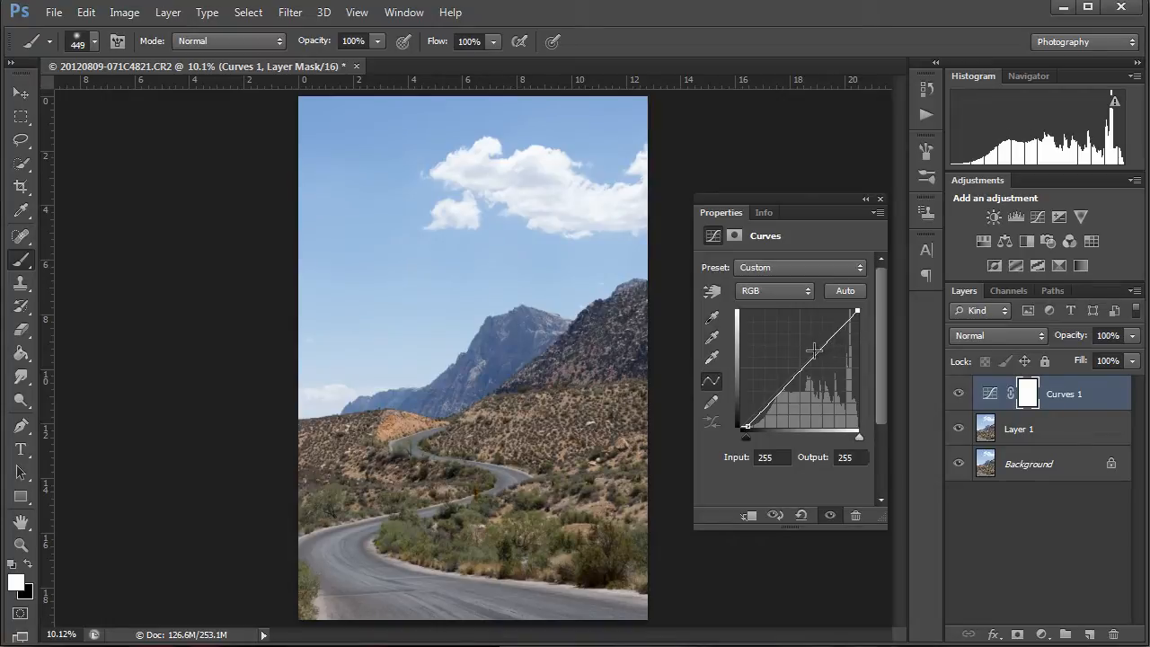
Step: Try an S-curve with points at input 158, output 200 and input 83, output 52, and remove both points
drag(814, 353, 813, 337)
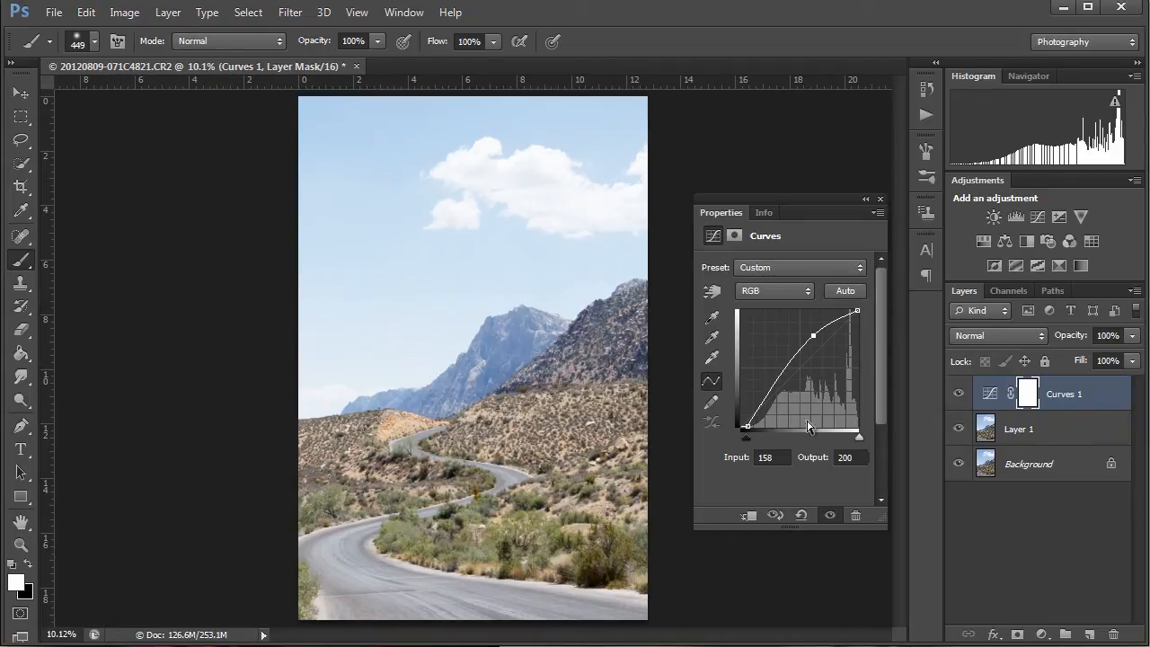
drag(773, 380, 778, 402)
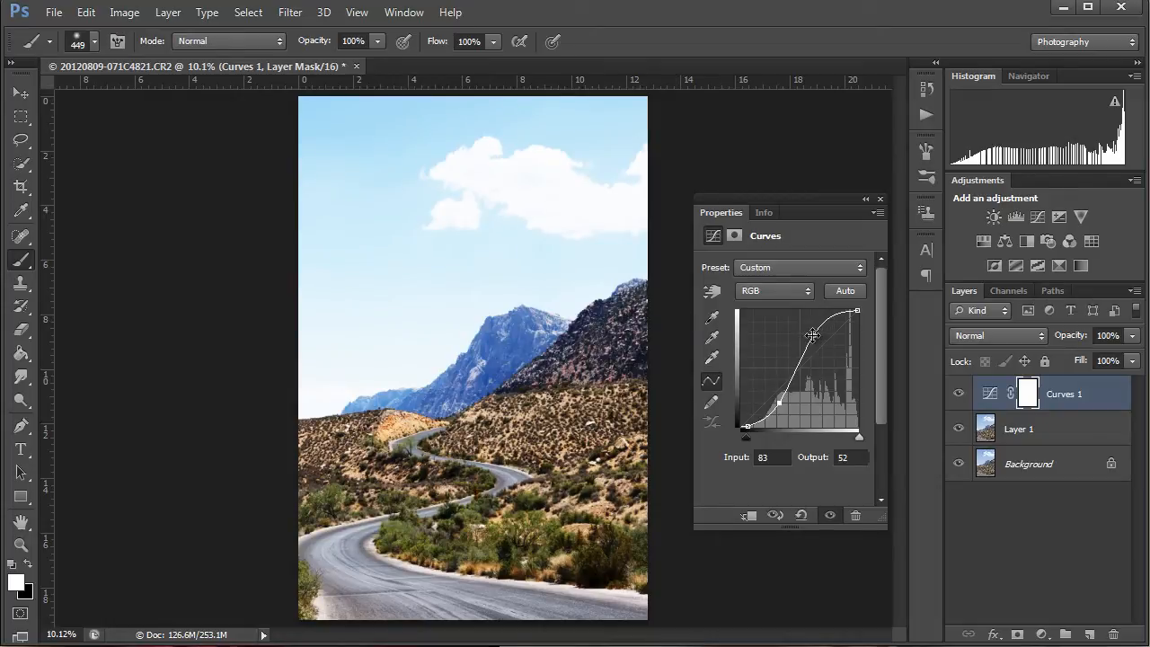
drag(812, 335, 885, 376)
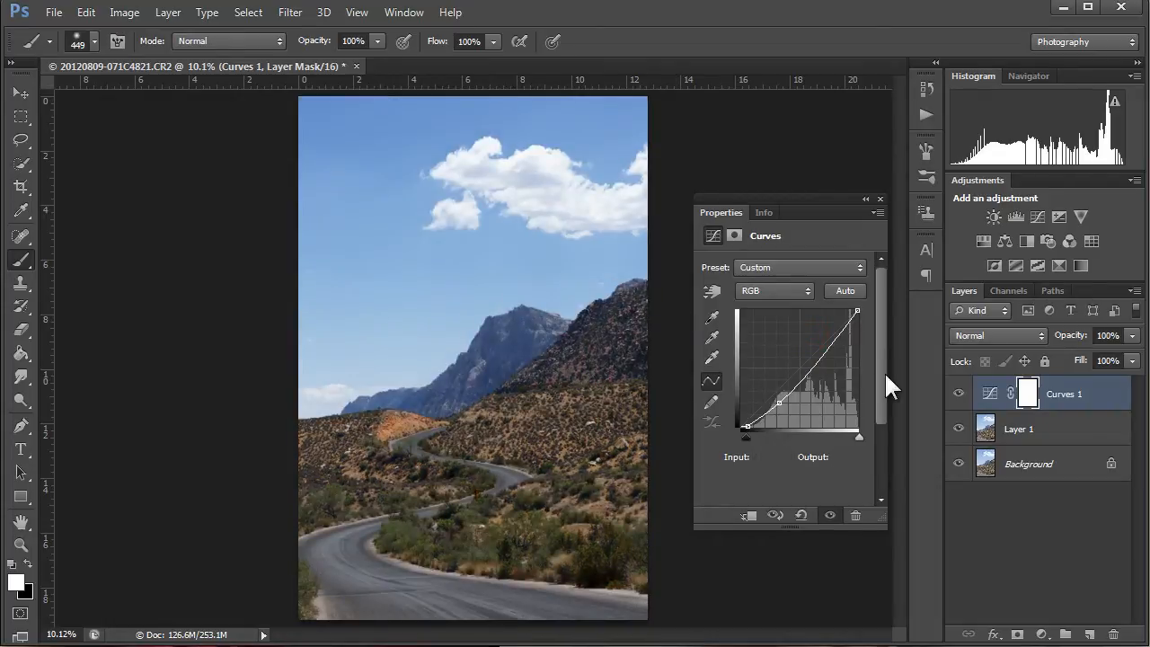
drag(779, 402, 721, 365)
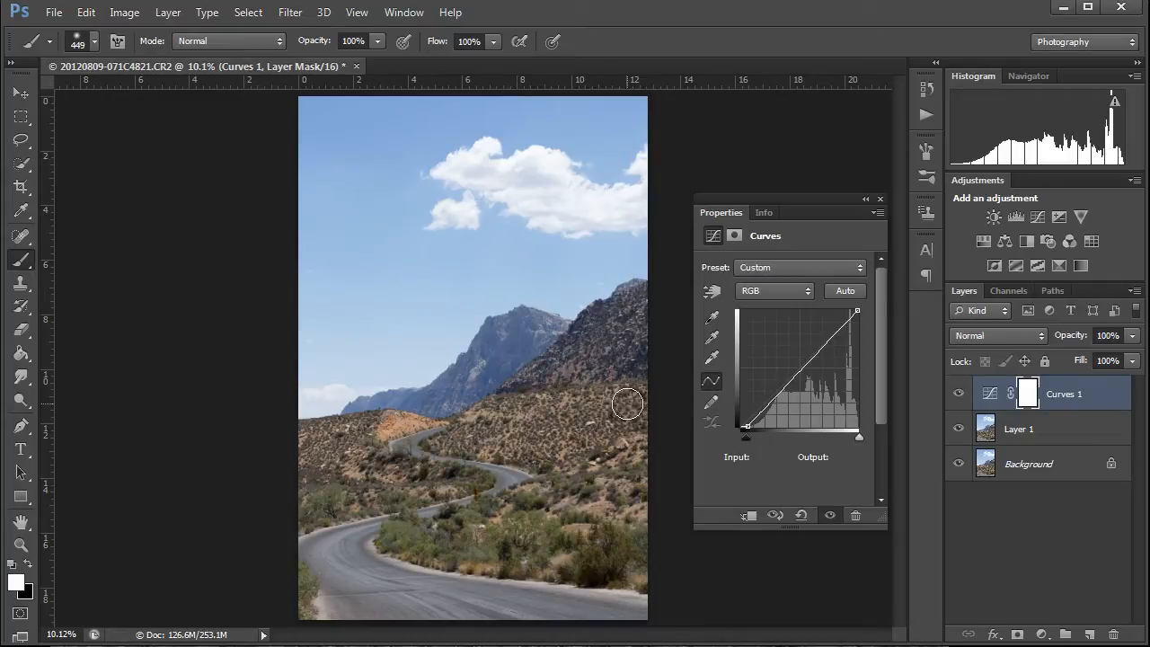
Step: Use the Curves on-image adjustment to darken the sky, adjust the roadside bushes and try lifting the dark tones
click(709, 288)
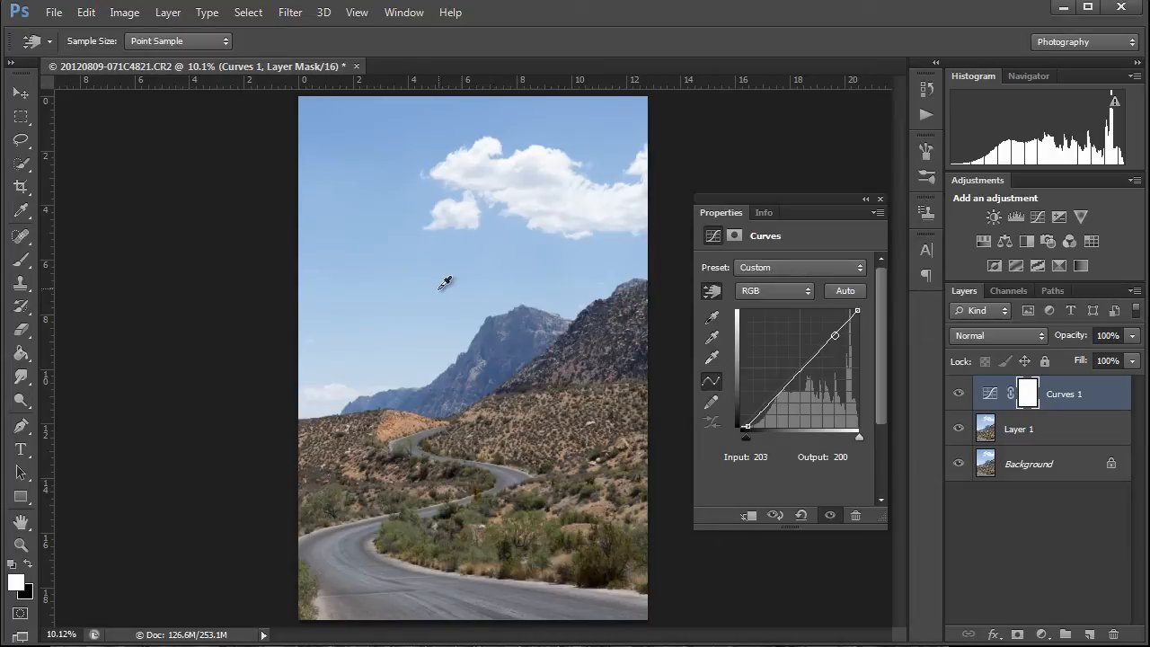
click(371, 135)
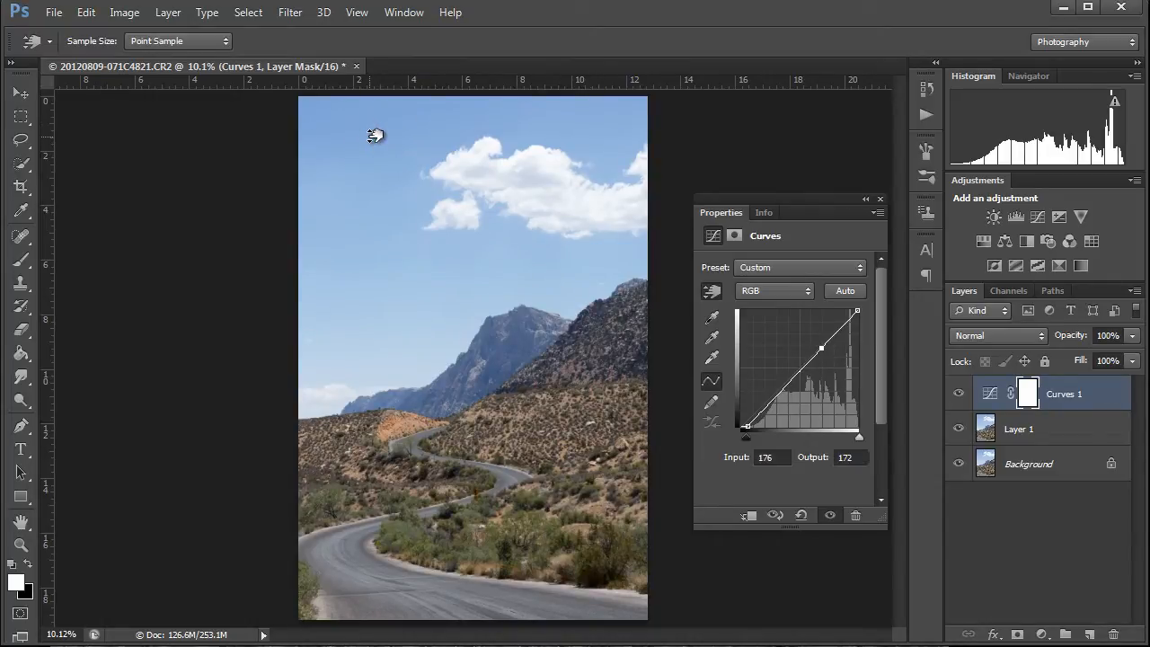
drag(374, 134, 376, 182)
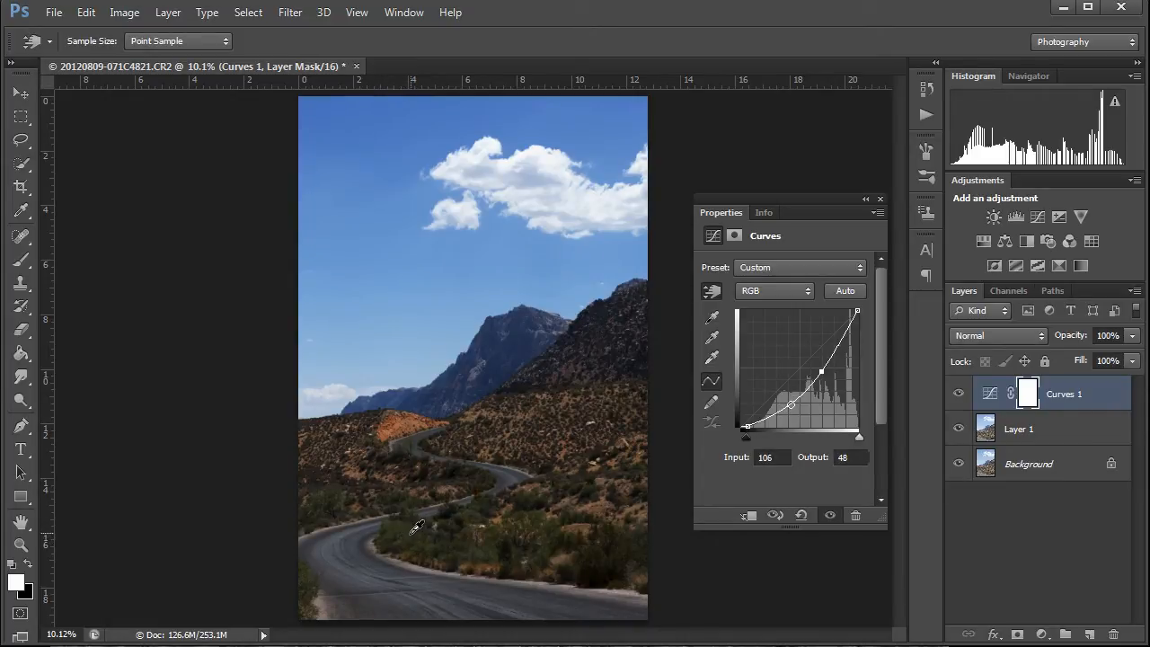
drag(413, 530, 416, 536)
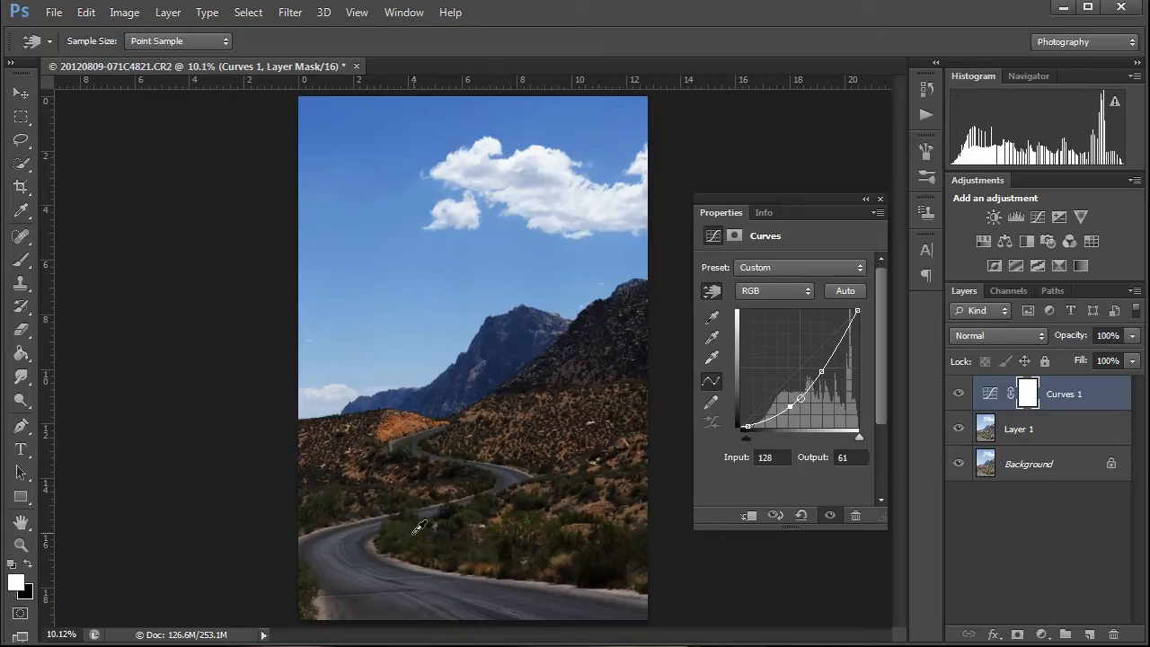
mouse_move(414, 530)
mouse_down()
mouse_move(415, 511)
mouse_move(416, 542)
mouse_move(416, 527)
mouse_up()
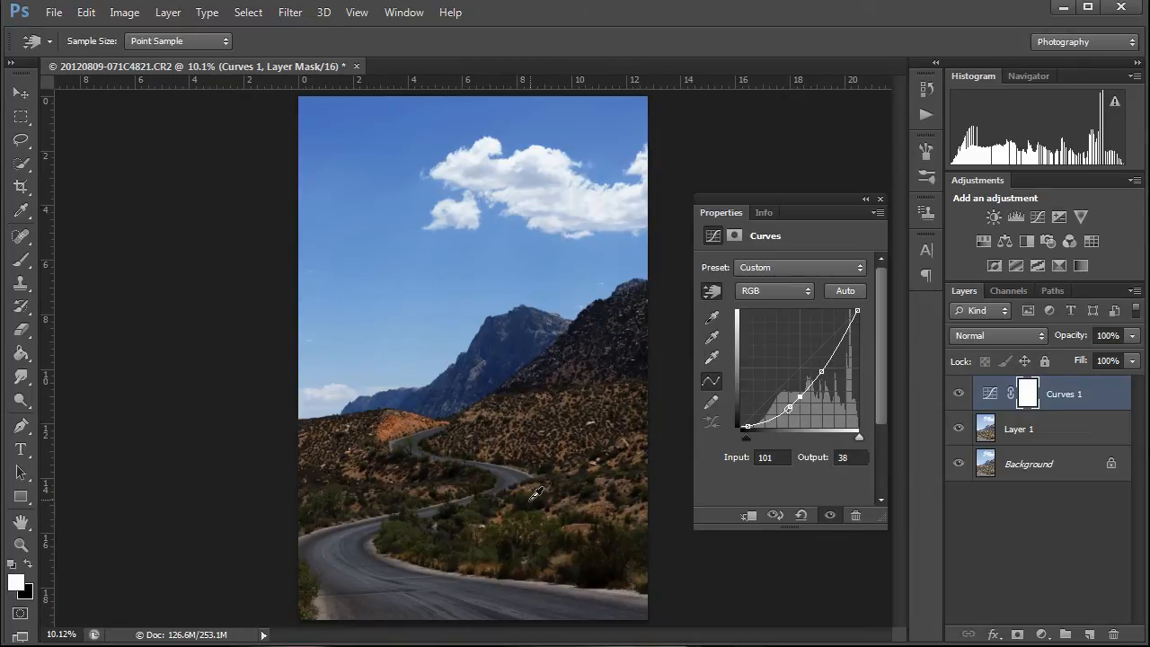
drag(514, 501, 509, 454)
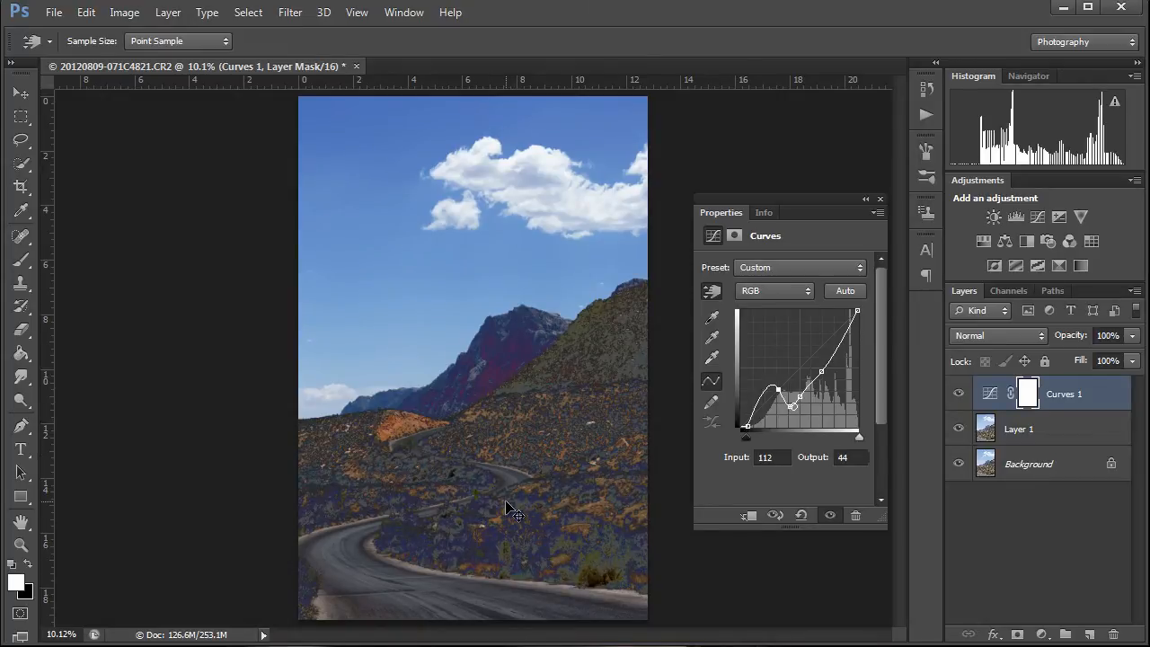
Step: Undo all the curve edits and the creation of the Curves adjustment layer
key(ctrl+z)
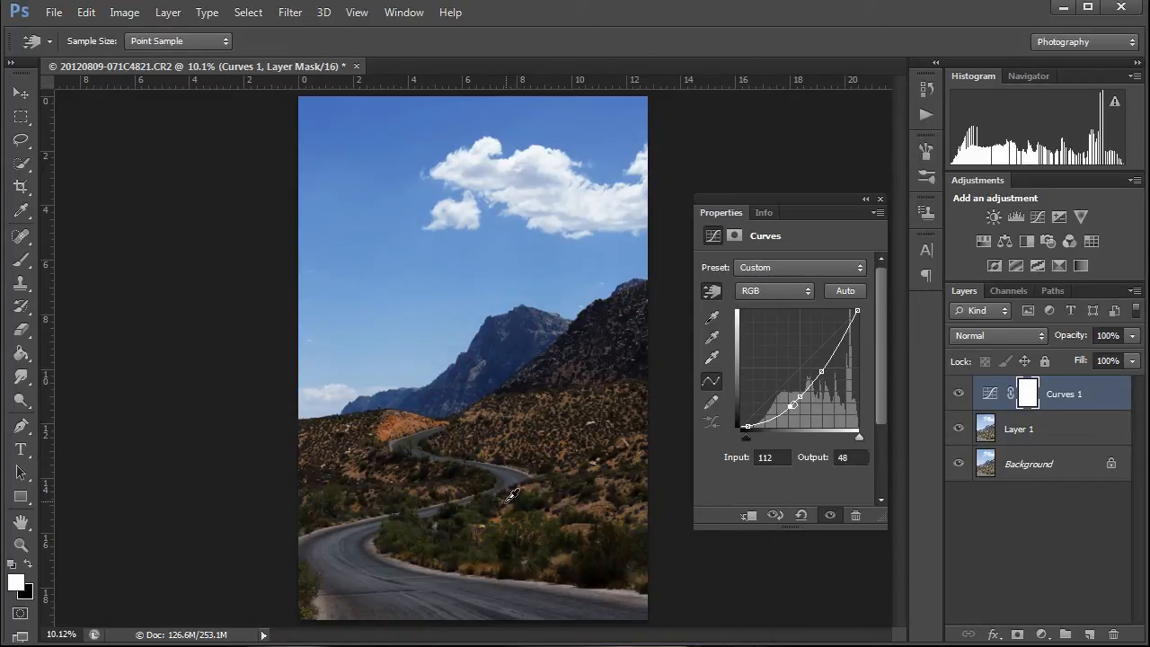
key(ctrl+z)
key(ctrl+alt+z)
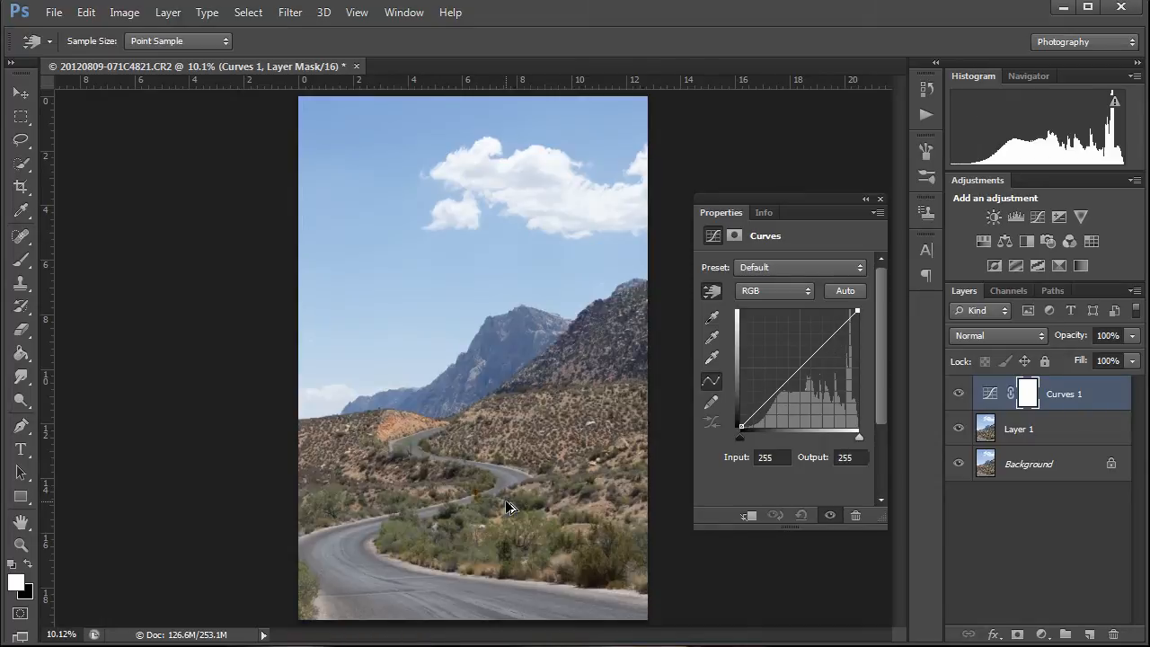
key(ctrl+alt+z)
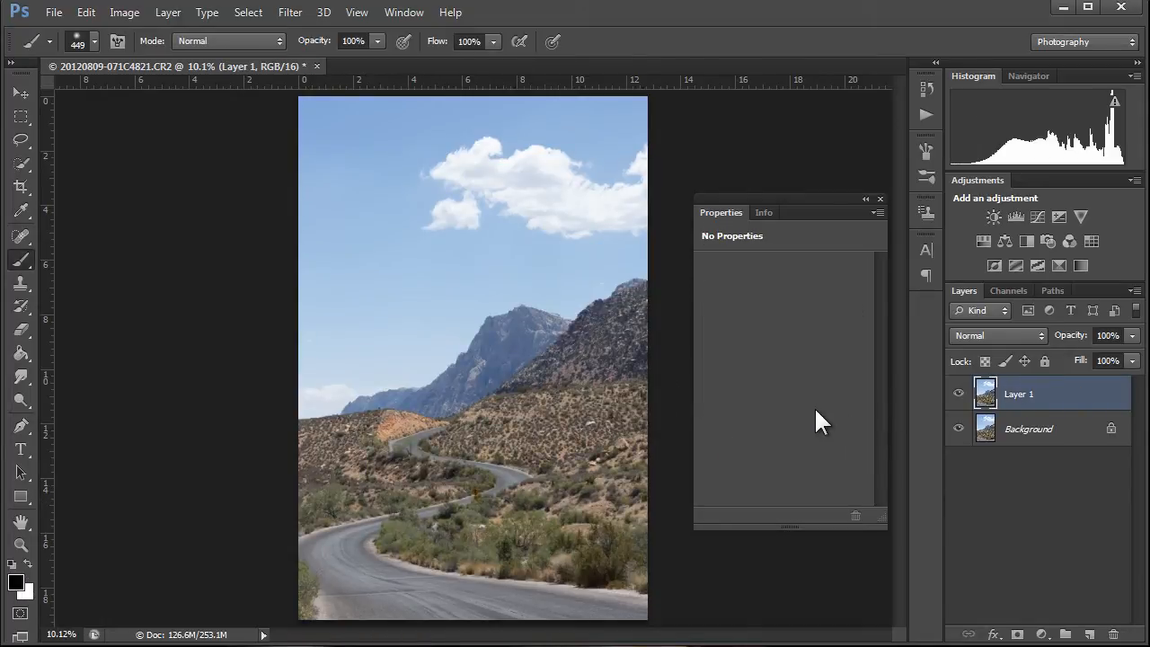
Step: Add a fresh Curves adjustment layer with its black point at input 19 and white point at input 253
click(1042, 636)
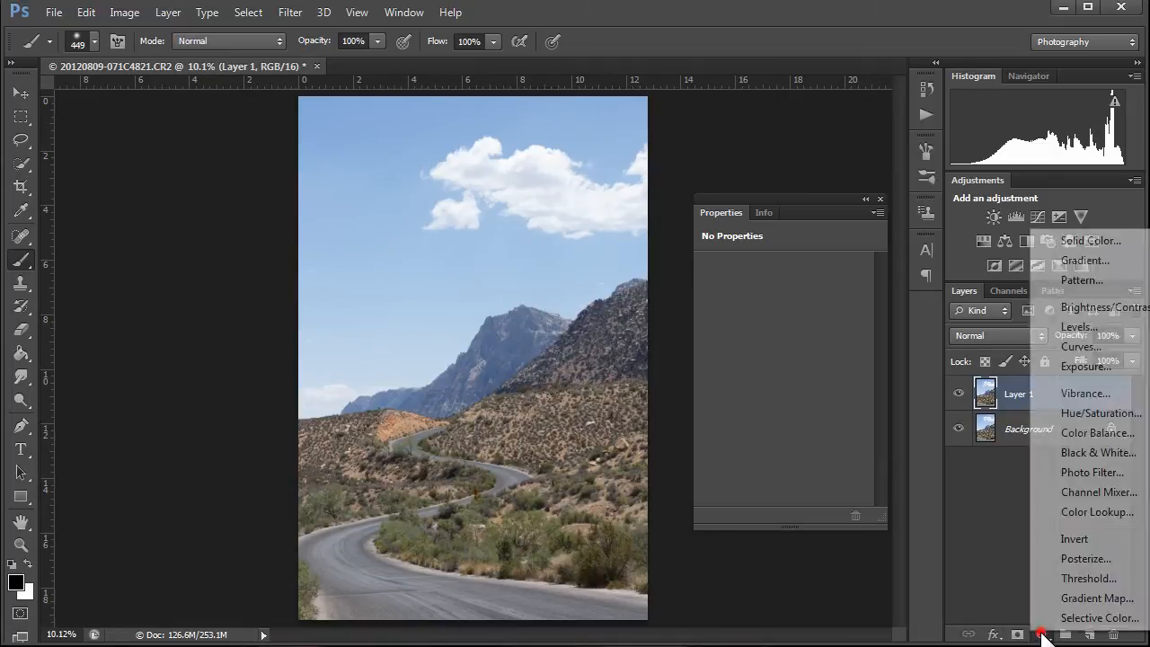
click(1089, 346)
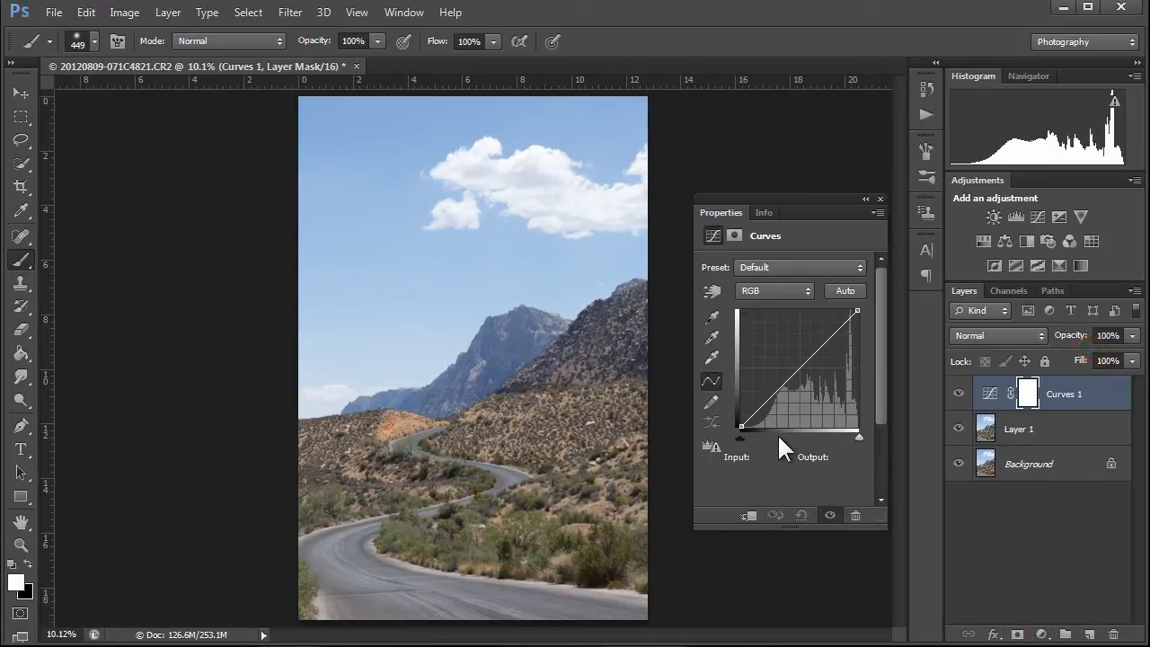
drag(738, 437, 751, 440)
click(856, 311)
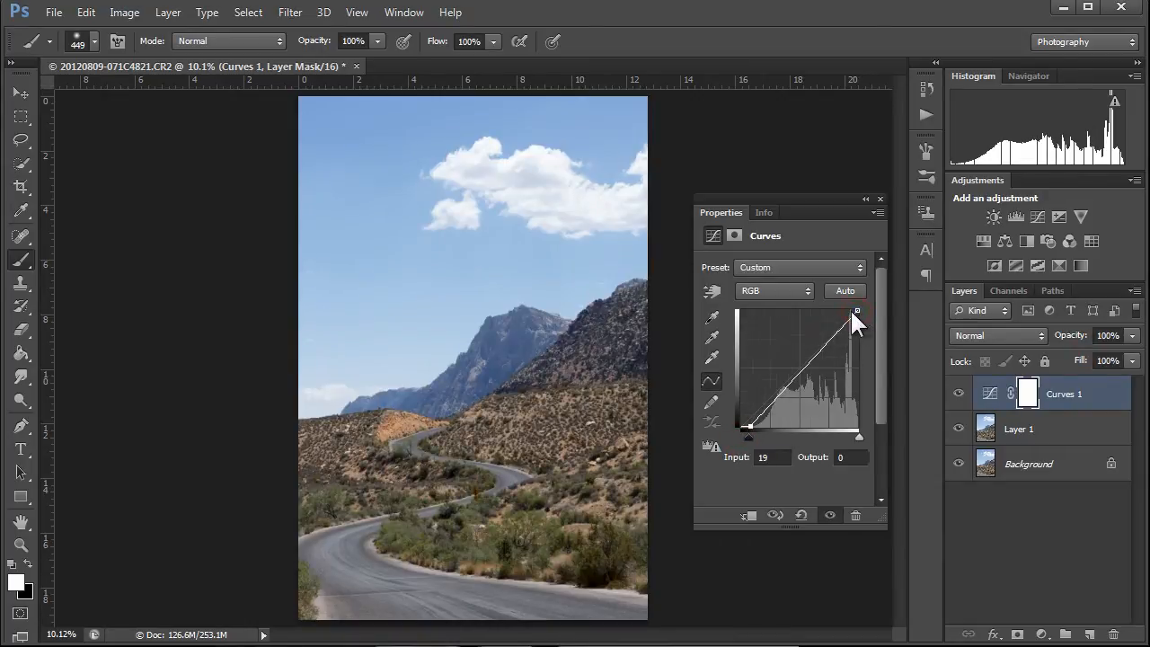
click(857, 311)
drag(859, 438, 858, 436)
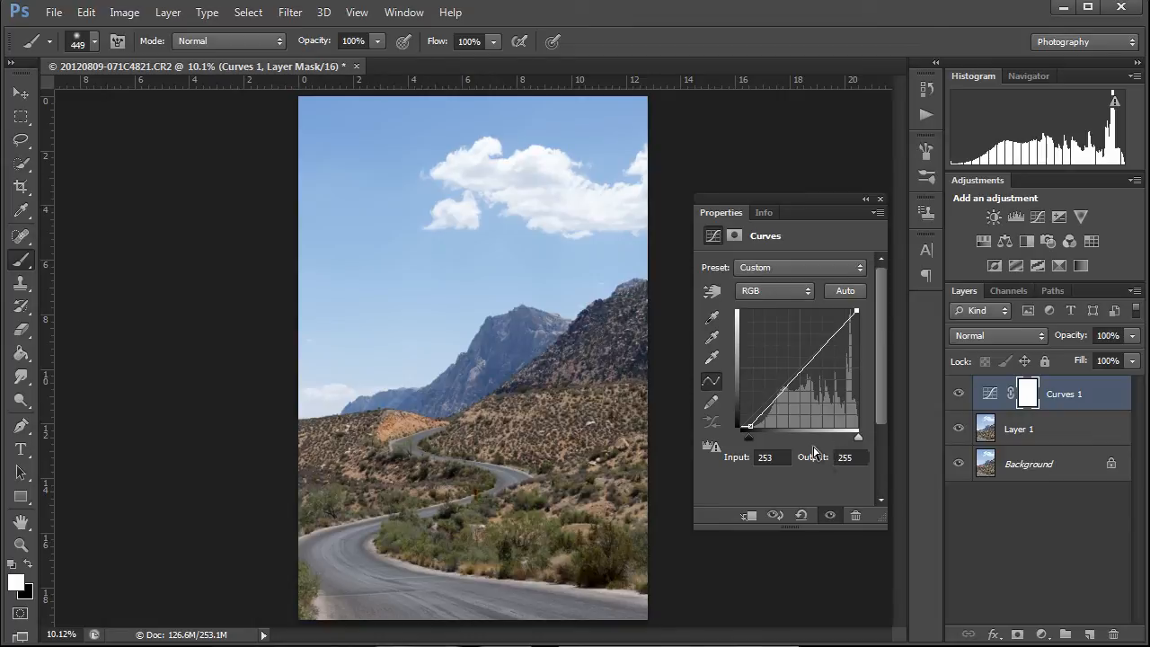
Step: Darken the sky with the Curves on-image adjustment, and lower the roadside bushes' tones to input 109, output 47
click(712, 290)
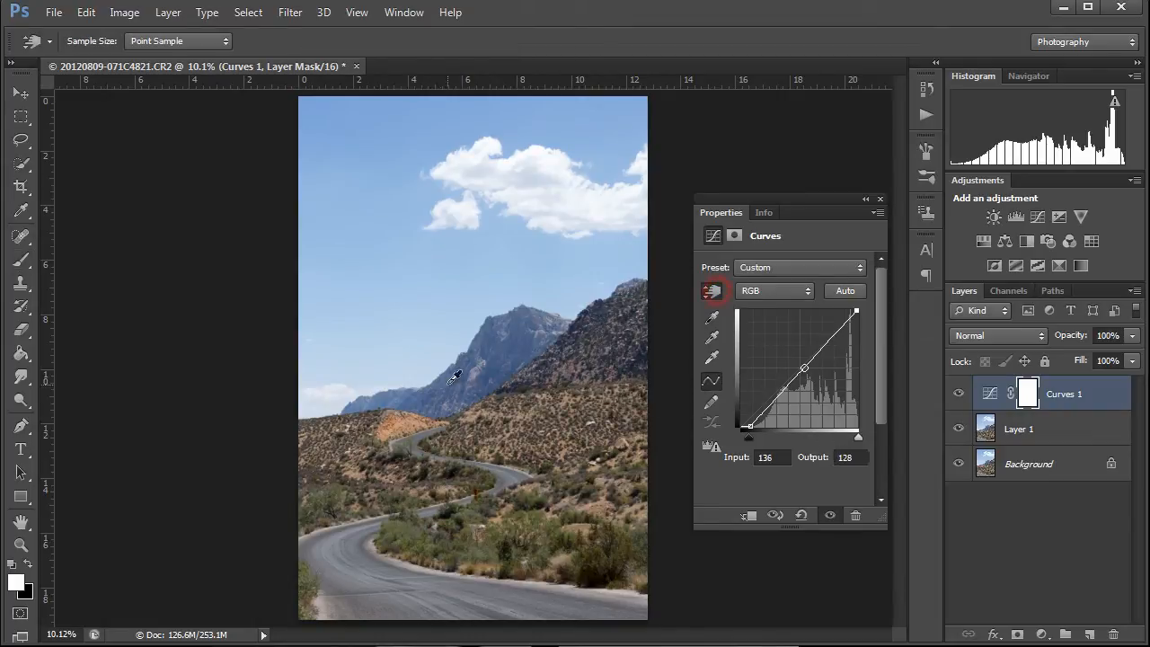
drag(393, 149, 398, 185)
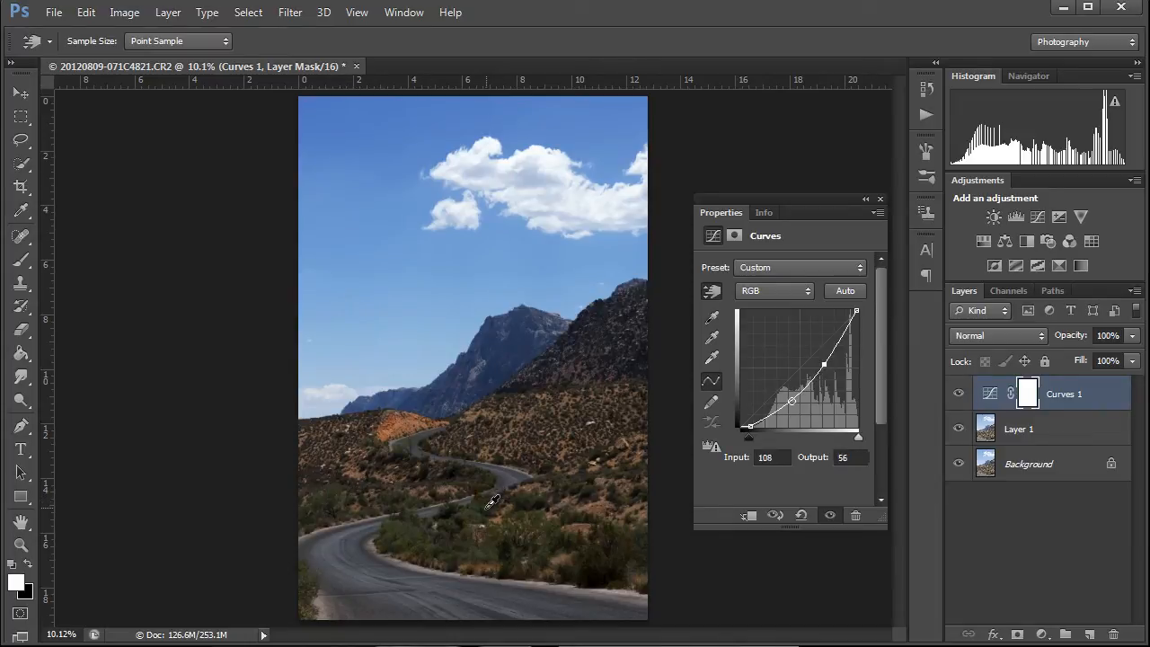
drag(490, 502, 489, 515)
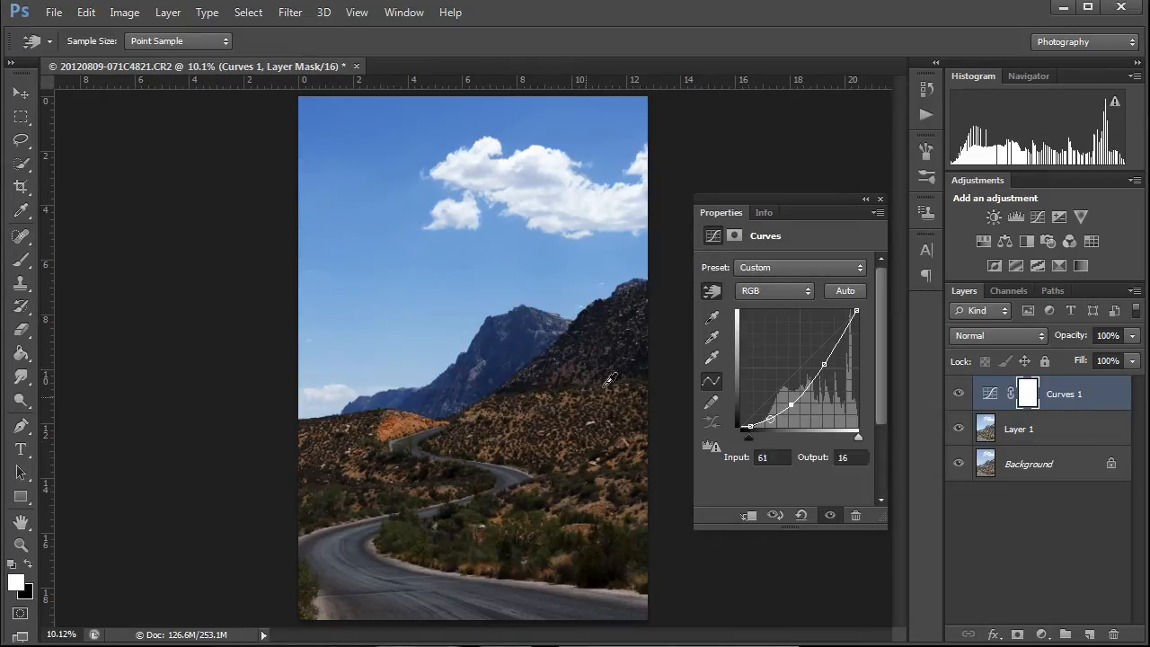
Step: Add a Color Balance adjustment layer with the midtones at Magenta–Green −9 and Yellow–Blue −25
click(1048, 636)
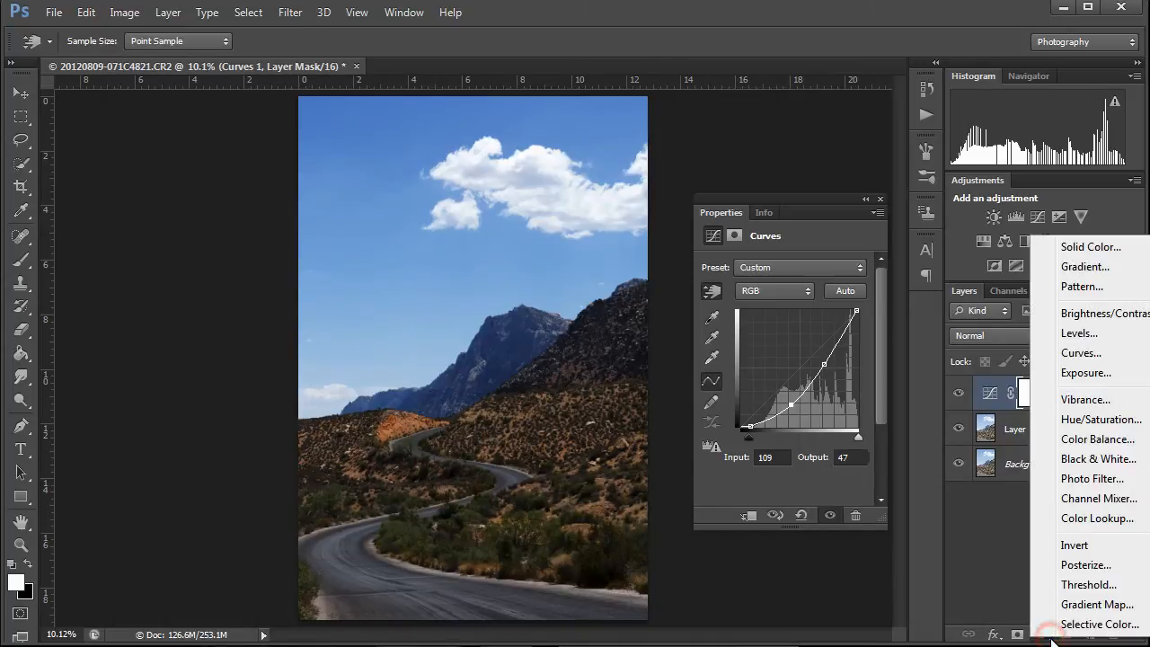
click(1075, 440)
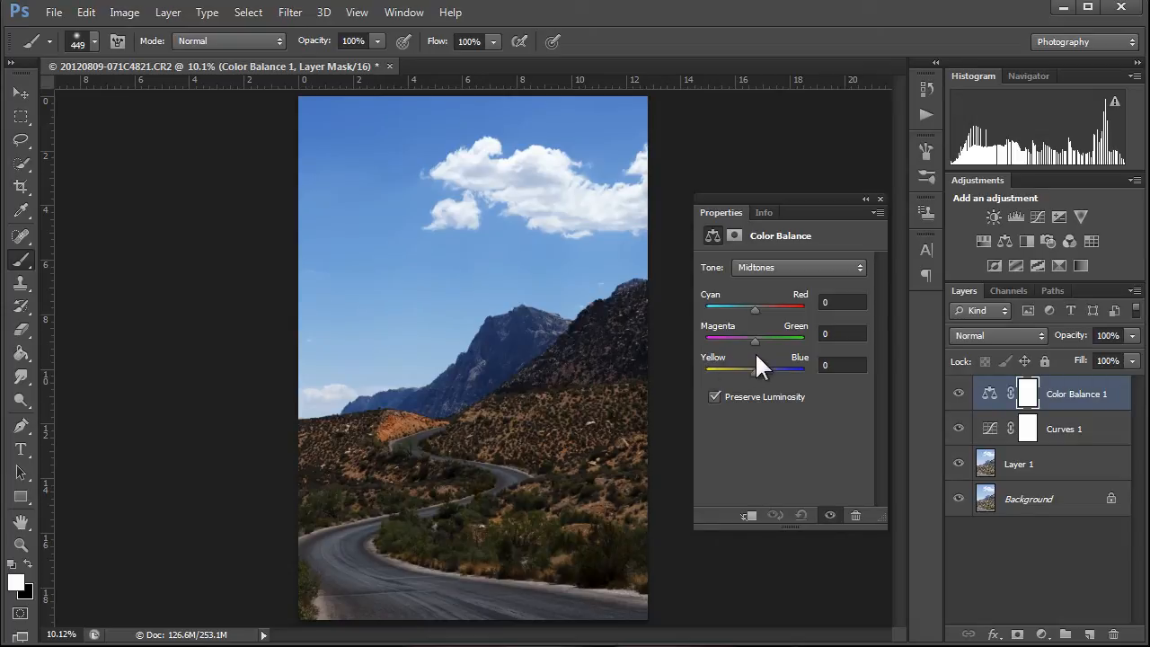
drag(755, 341, 762, 339)
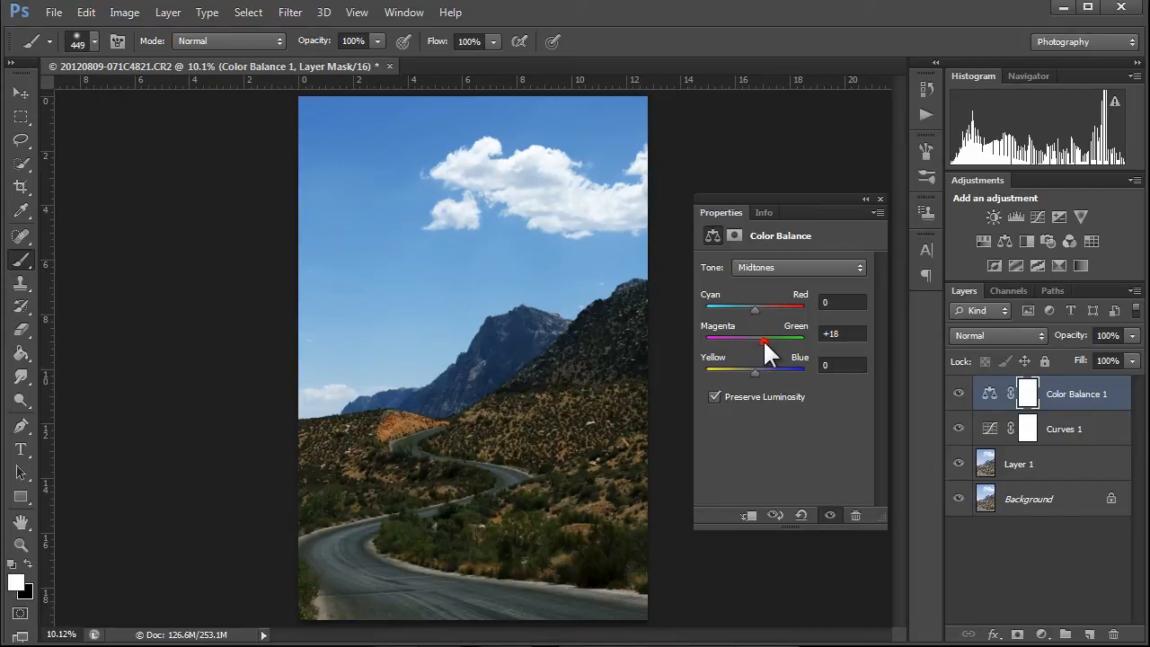
drag(762, 339, 749, 337)
drag(748, 339, 749, 339)
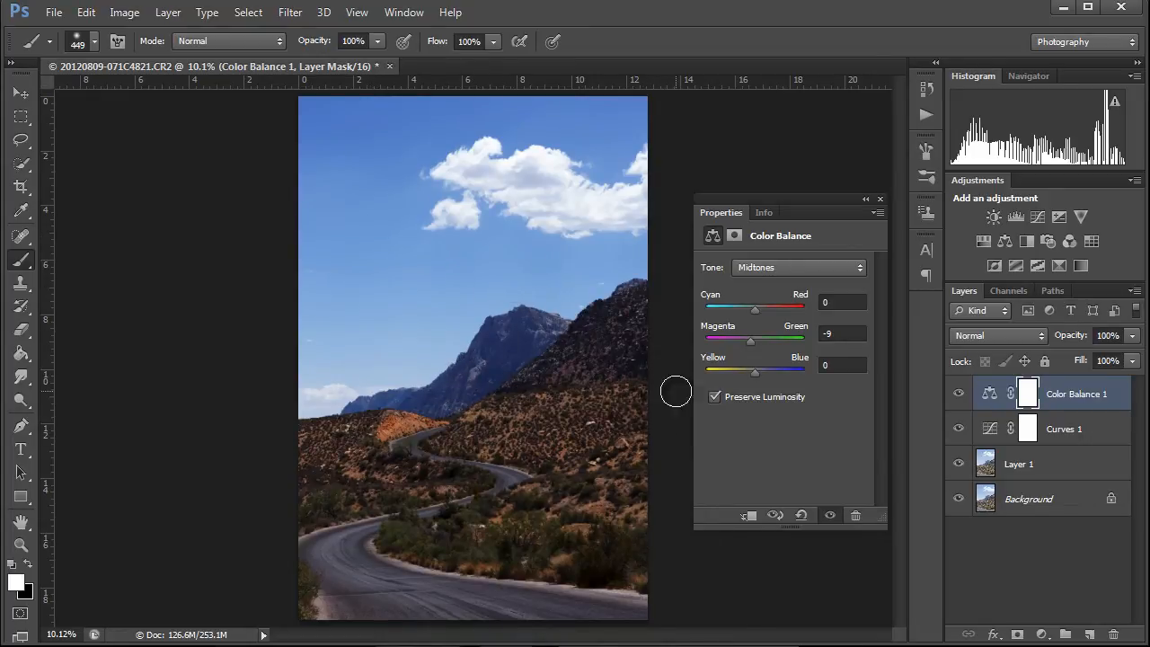
drag(751, 369, 741, 369)
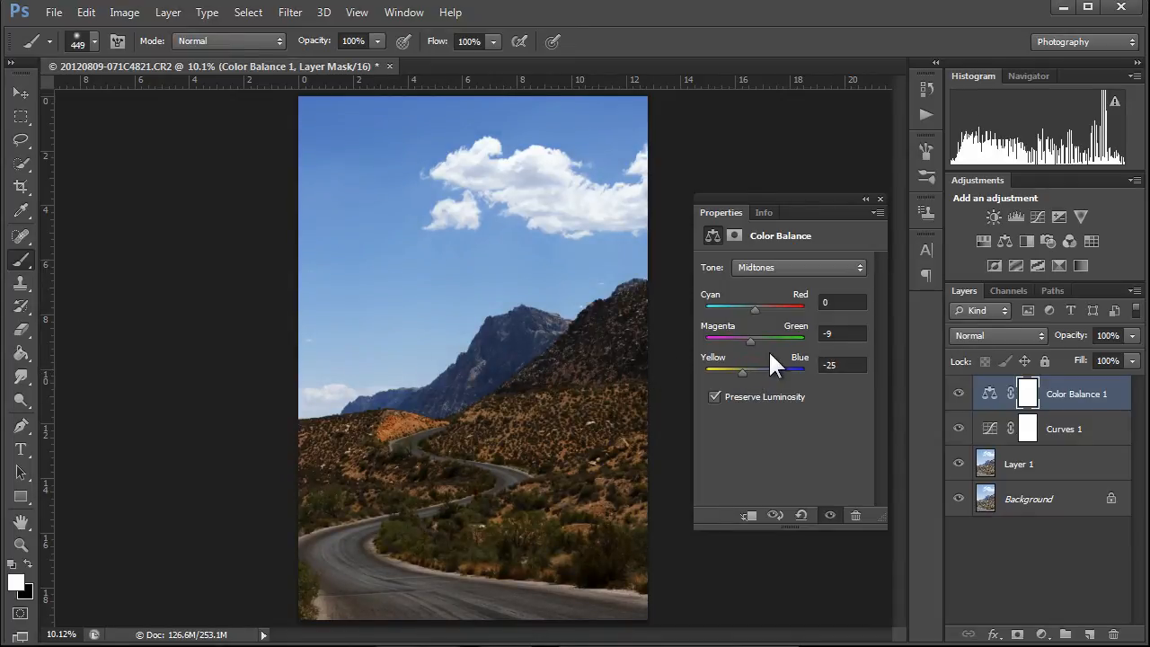
Step: Set the Color Balance layer's midtones Yellow–Blue value to −35
drag(738, 369, 744, 370)
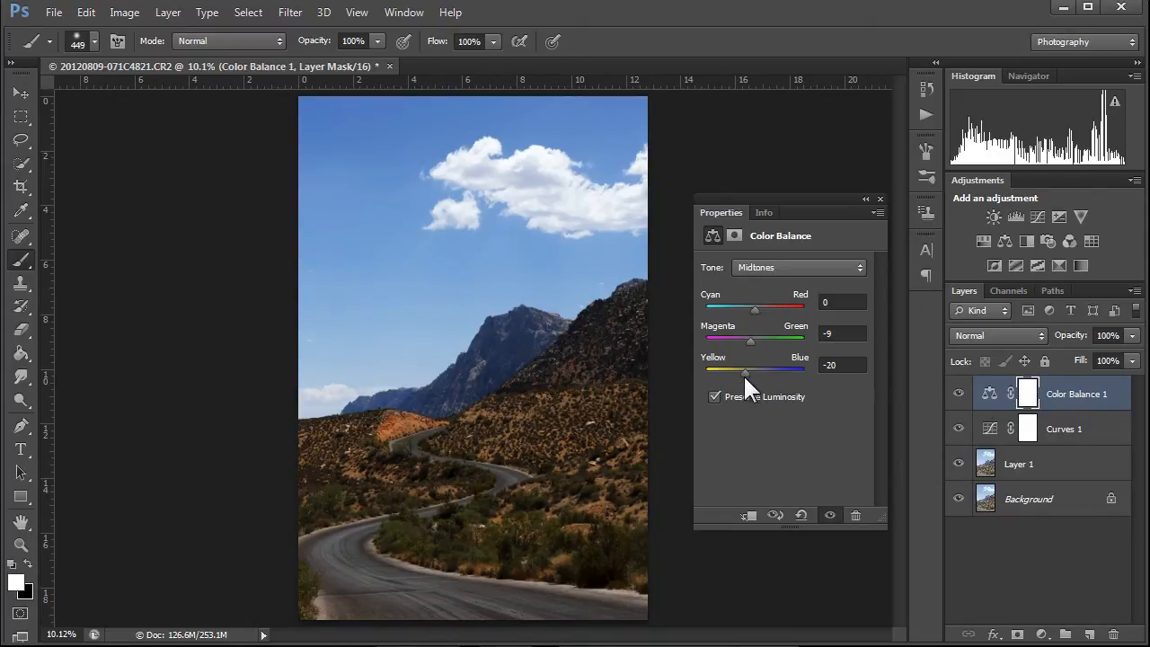
drag(744, 372, 738, 374)
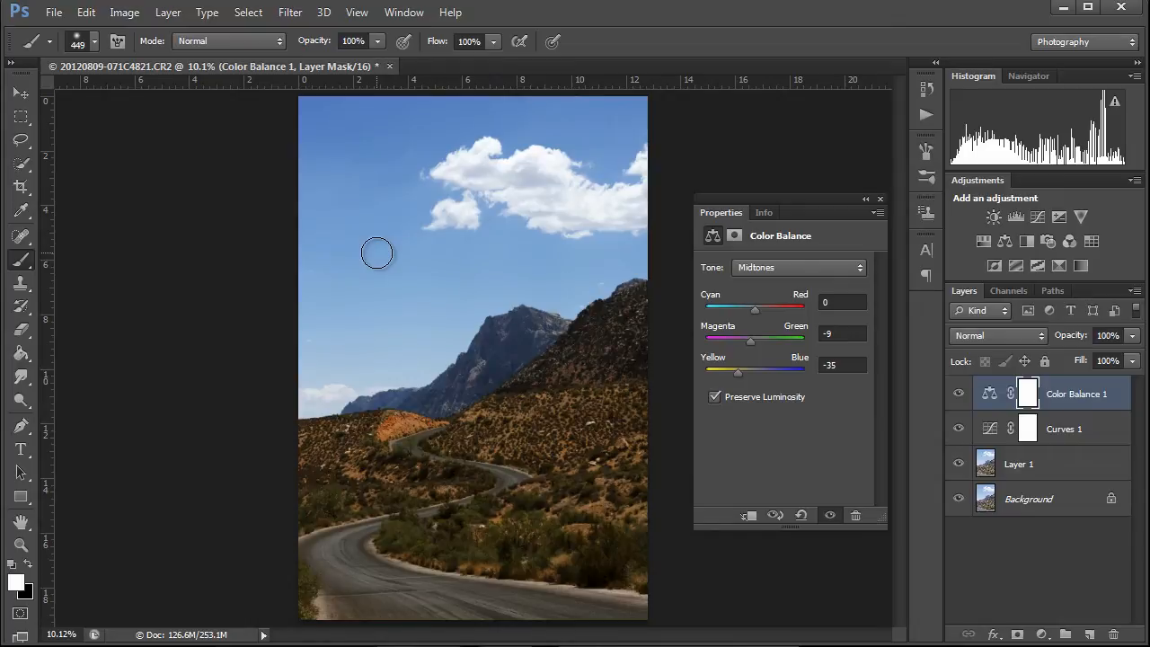
Step: Try painting black with a large soft brush over the sky and hillsides on the Curves layer's mask
click(1027, 429)
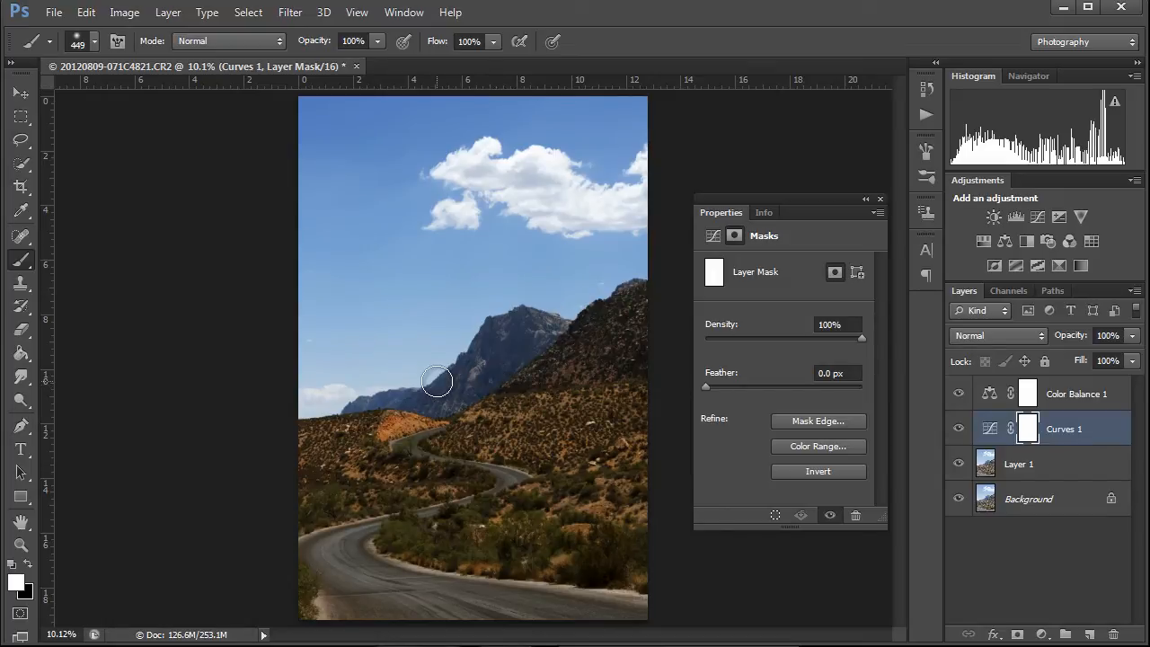
key(x)
drag(380, 237, 445, 212)
drag(305, 135, 635, 132)
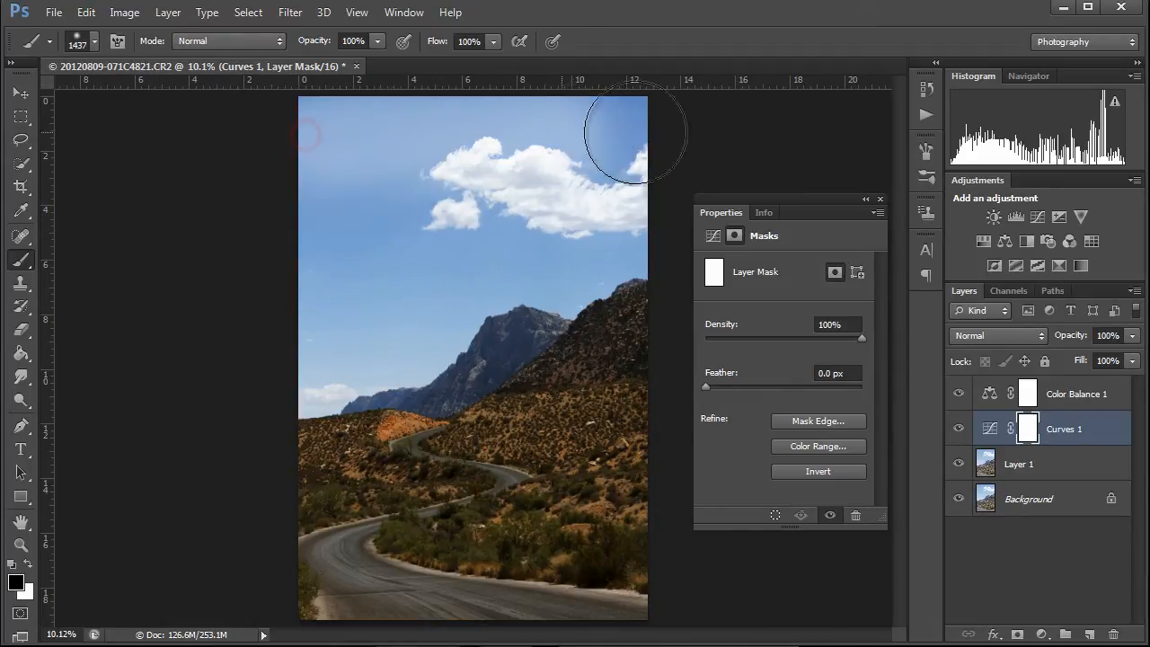
mouse_move(303, 187)
mouse_down()
mouse_move(591, 200)
mouse_move(337, 291)
mouse_move(403, 314)
mouse_move(359, 336)
mouse_move(516, 246)
mouse_move(606, 272)
mouse_move(495, 249)
mouse_move(372, 315)
mouse_move(619, 180)
mouse_move(613, 406)
mouse_move(414, 499)
mouse_move(324, 557)
mouse_move(534, 460)
mouse_move(381, 493)
mouse_up()
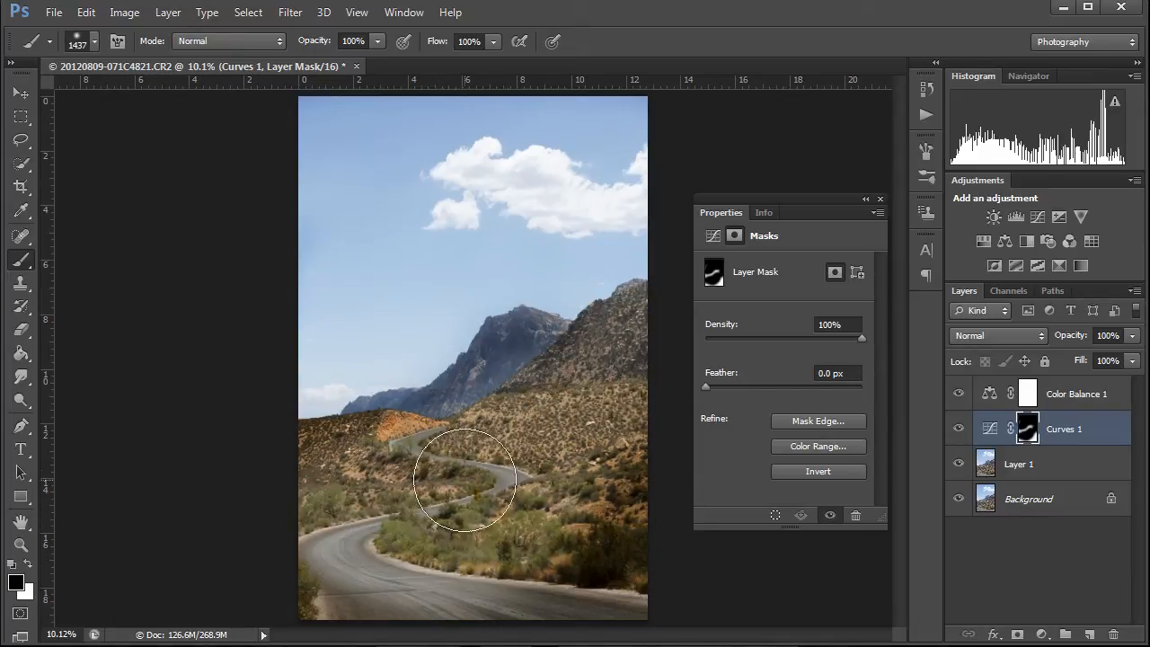
mouse_move(537, 469)
mouse_down()
mouse_move(373, 504)
mouse_move(360, 467)
mouse_move(471, 513)
mouse_move(583, 445)
mouse_move(556, 540)
mouse_move(341, 537)
mouse_move(593, 578)
mouse_move(648, 471)
mouse_move(617, 534)
mouse_move(342, 540)
mouse_move(461, 529)
mouse_move(512, 485)
mouse_up()
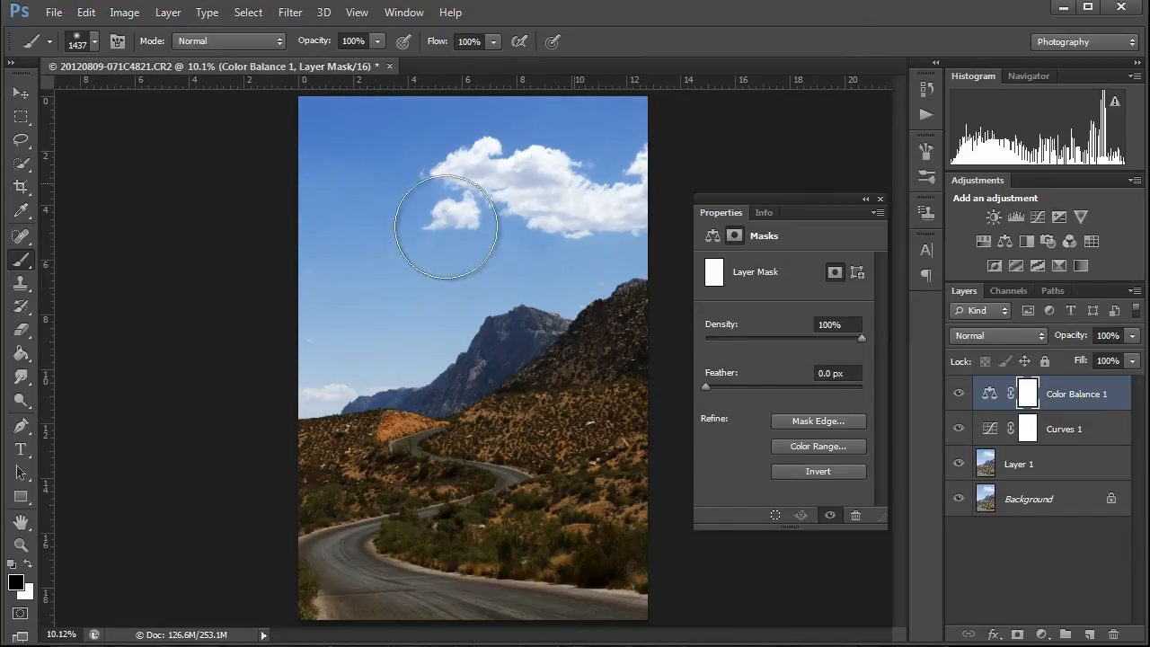
Step: Paint black on the Color Balance mask everywhere except the distant mountain, cleaning up leftover grey near the edge in the mask view
mouse_move(363, 334)
mouse_down()
mouse_move(521, 224)
mouse_move(585, 239)
mouse_move(647, 289)
mouse_up()
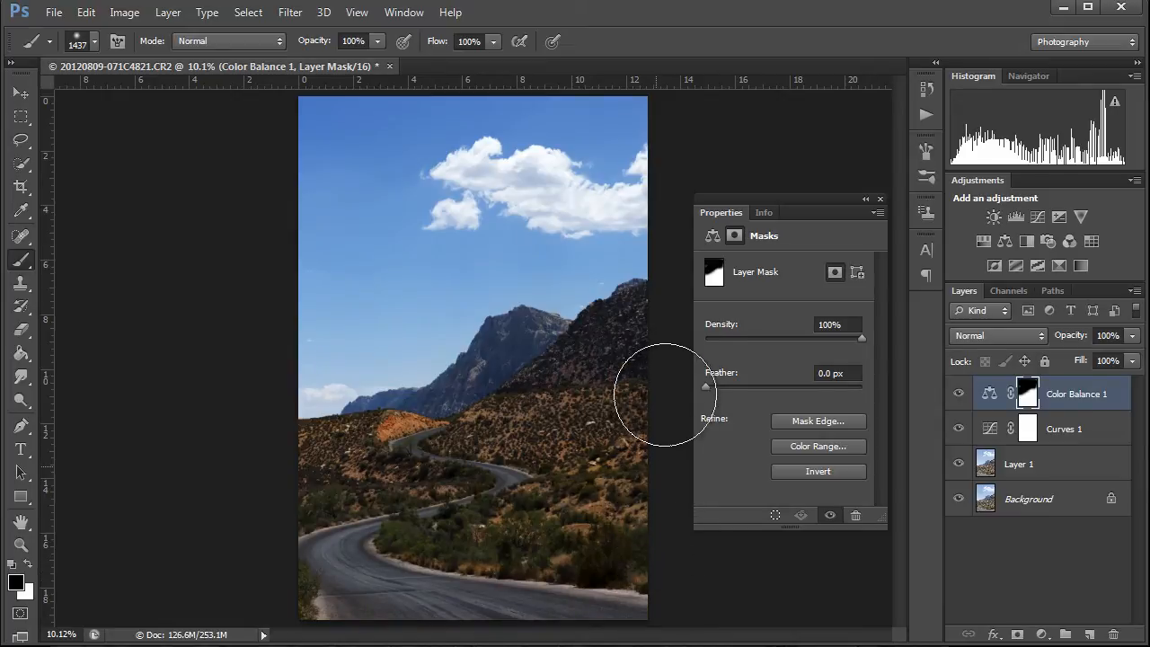
mouse_move(398, 491)
mouse_down()
mouse_move(326, 471)
mouse_move(380, 471)
mouse_move(330, 548)
mouse_move(469, 586)
mouse_move(586, 570)
mouse_move(636, 455)
mouse_up()
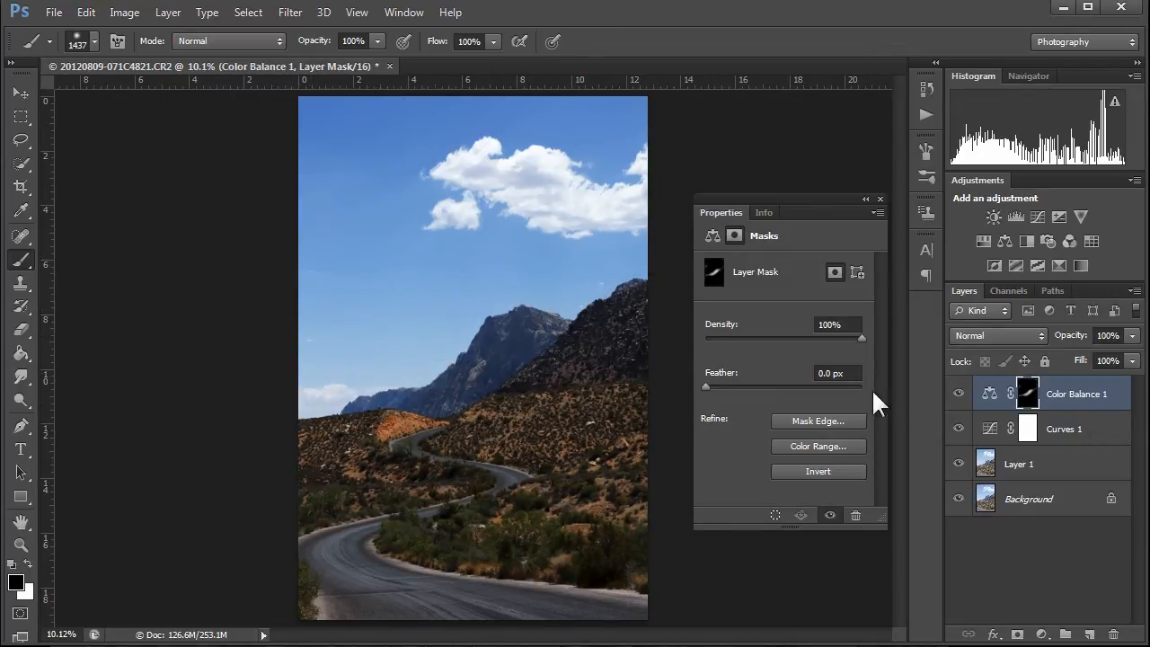
alt+click(1029, 396)
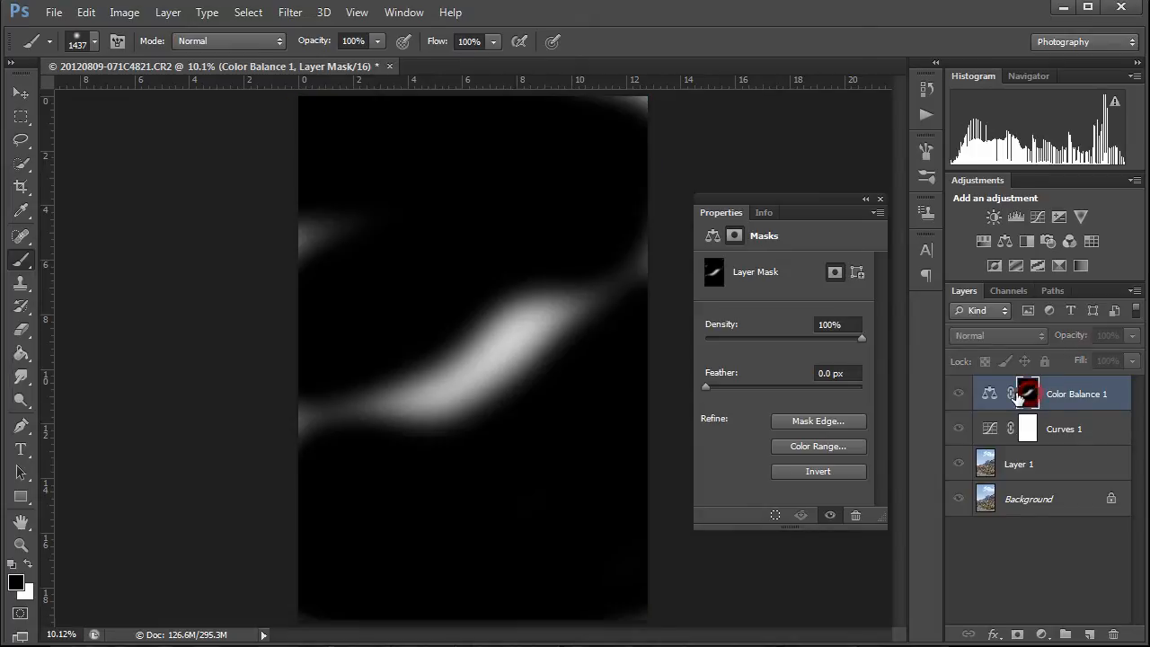
drag(296, 213, 329, 206)
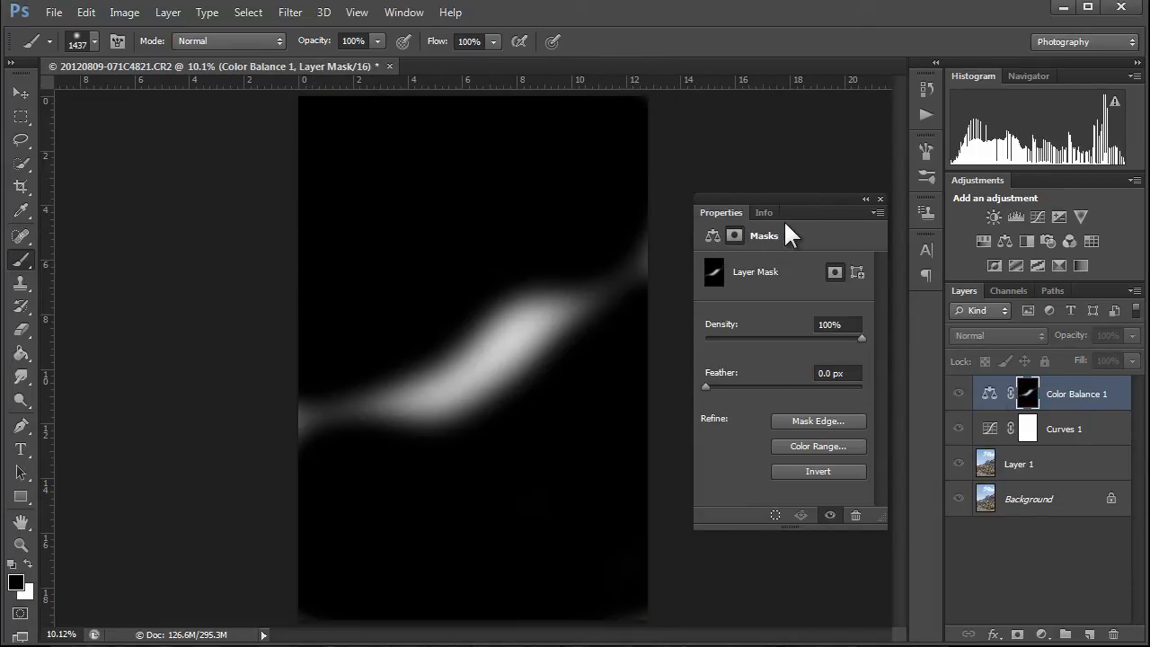
alt+click(1029, 398)
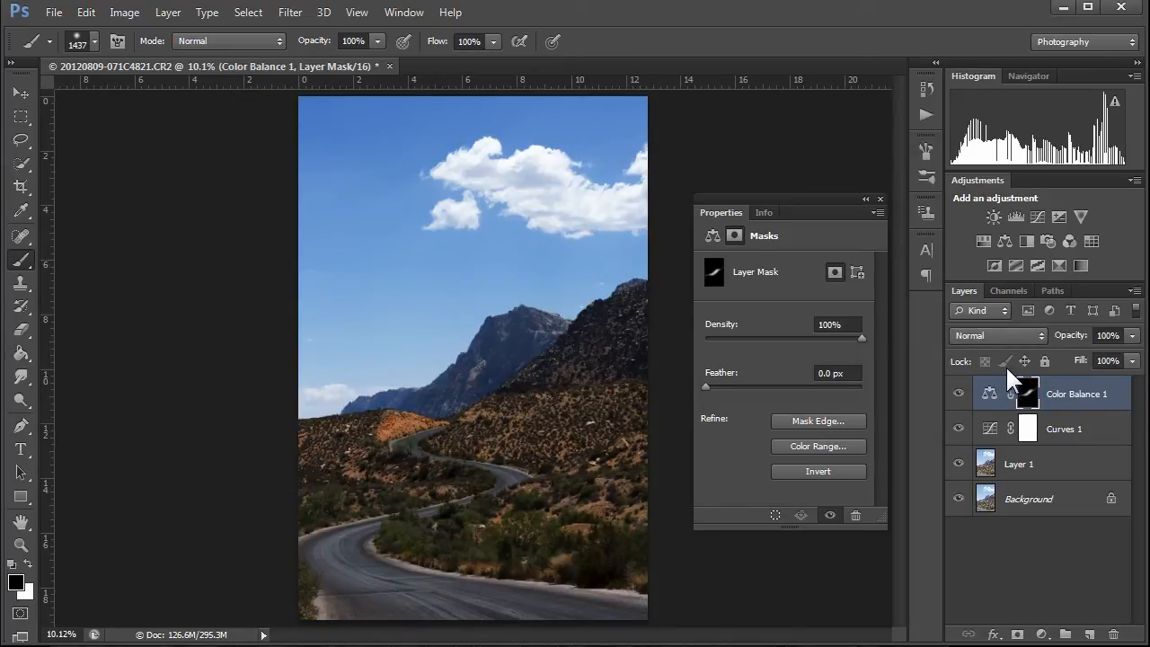
Step: Load and drop the Color Balance mask's selection, and compare the photo with that layer hidden and shown
drag(1026, 389, 1029, 392)
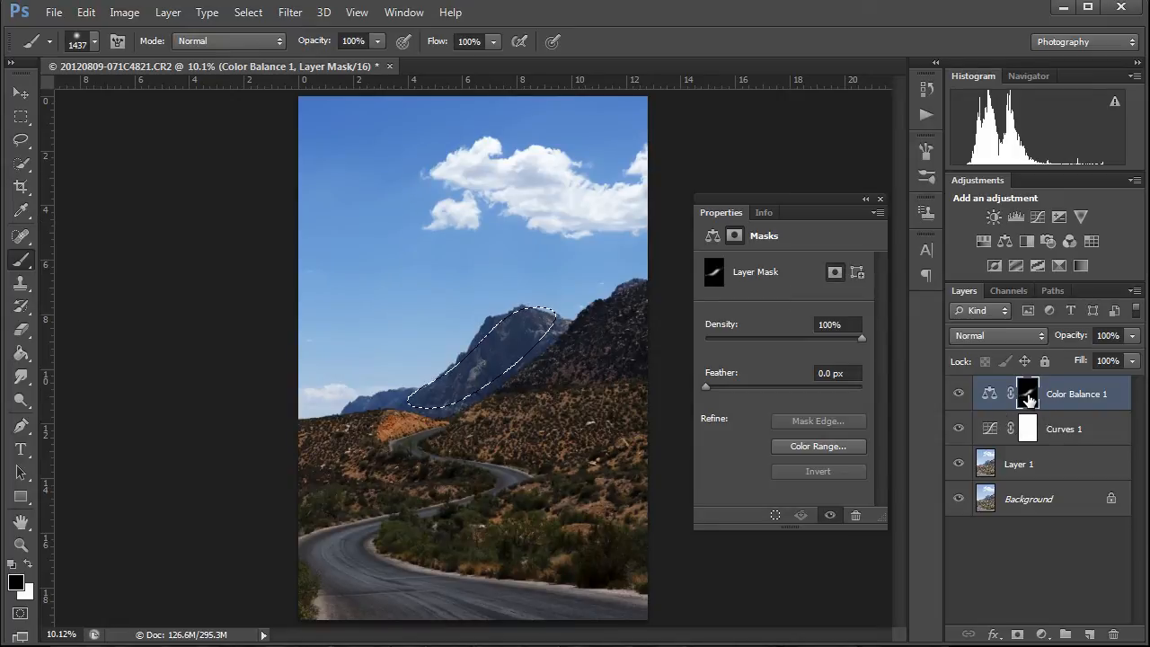
key(ctrl+d)
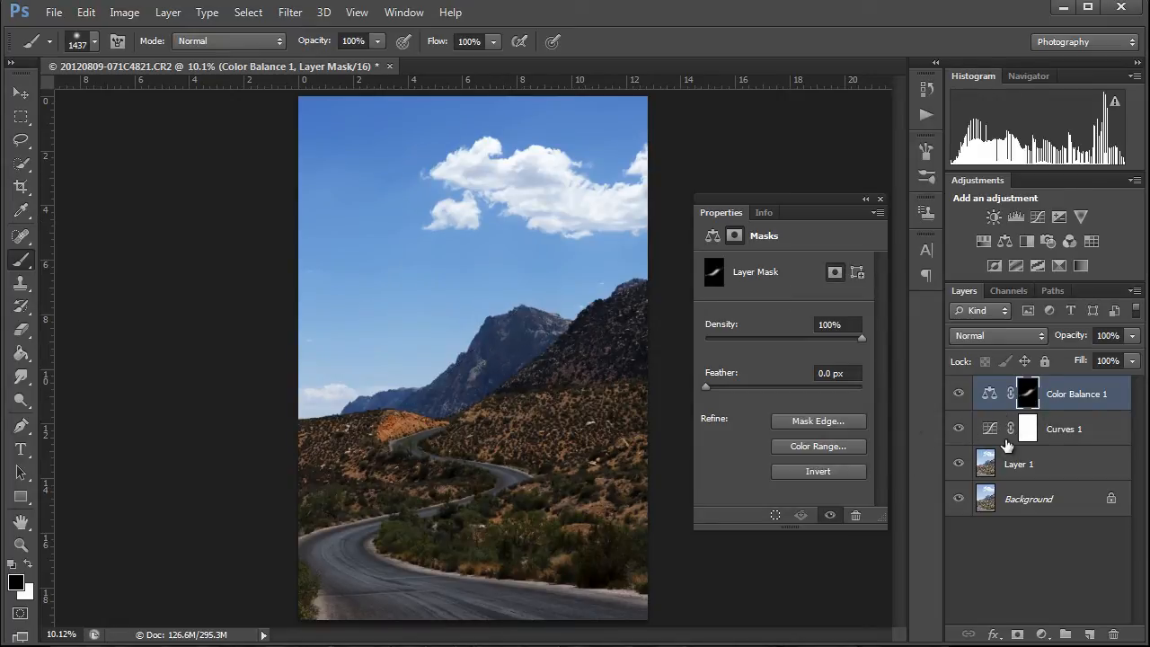
click(959, 395)
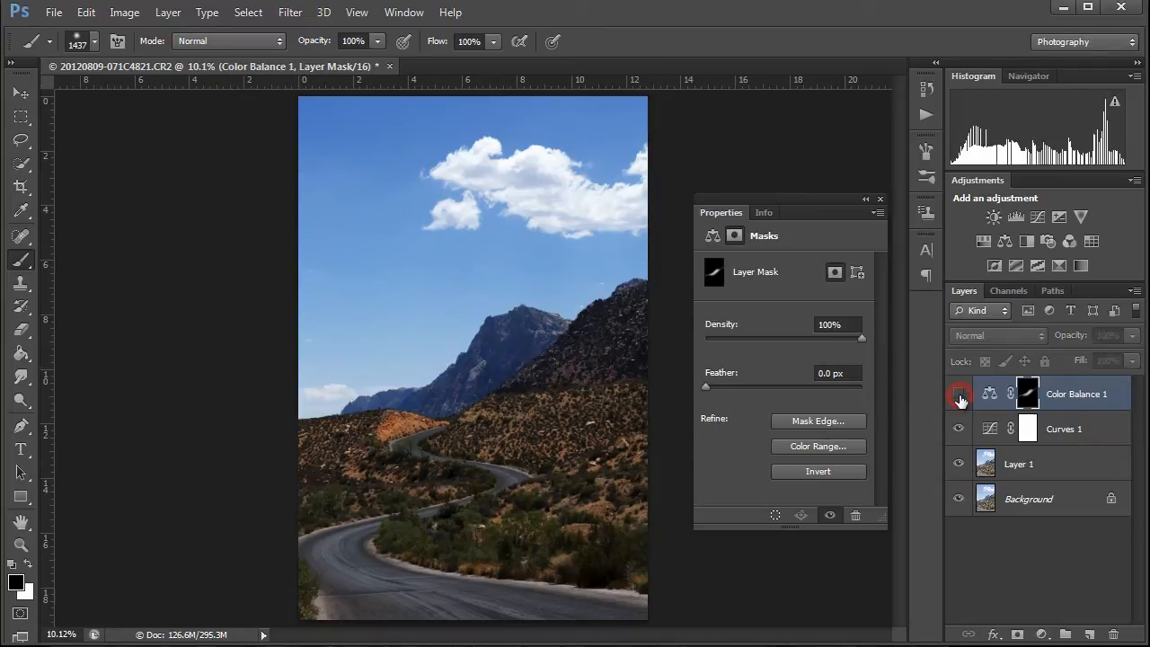
click(959, 395)
click(958, 395)
click(959, 396)
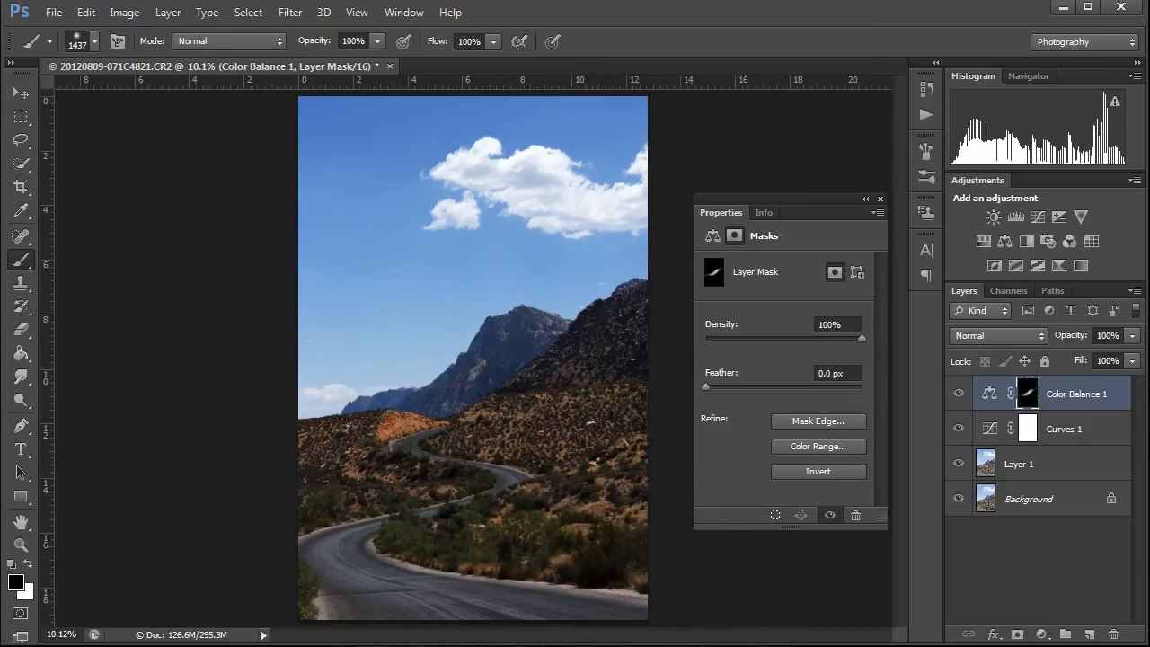
Step: Add a second Color Balance adjustment layer with midtones at Magenta–Green −9 and Yellow–Blue −15
click(1042, 634)
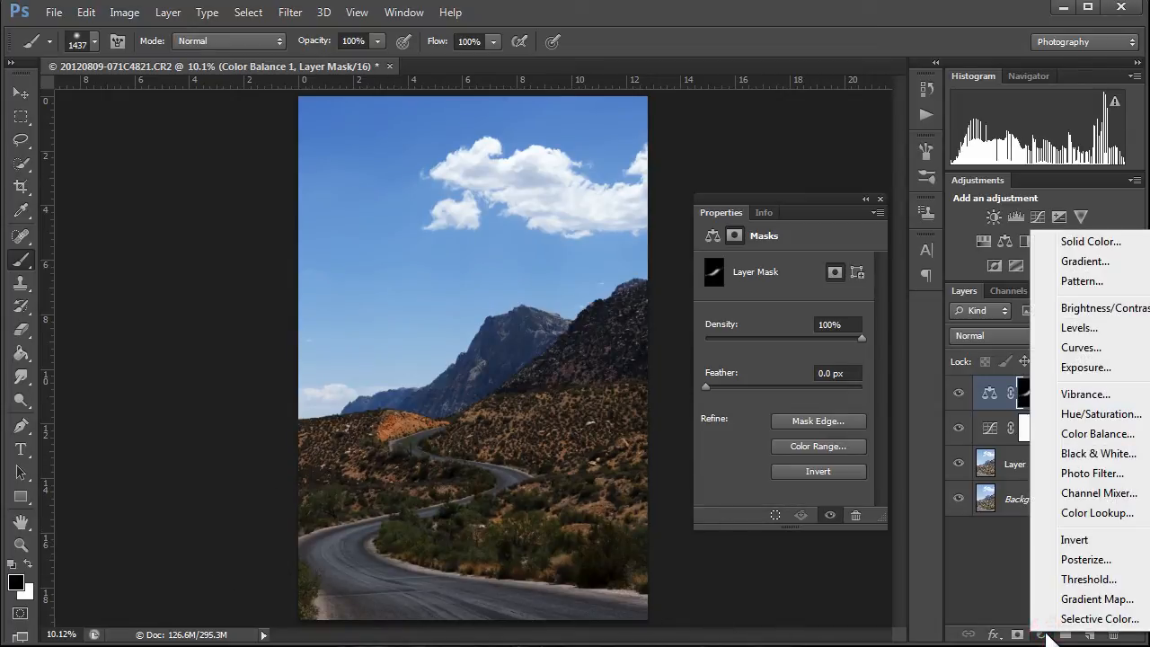
click(1063, 436)
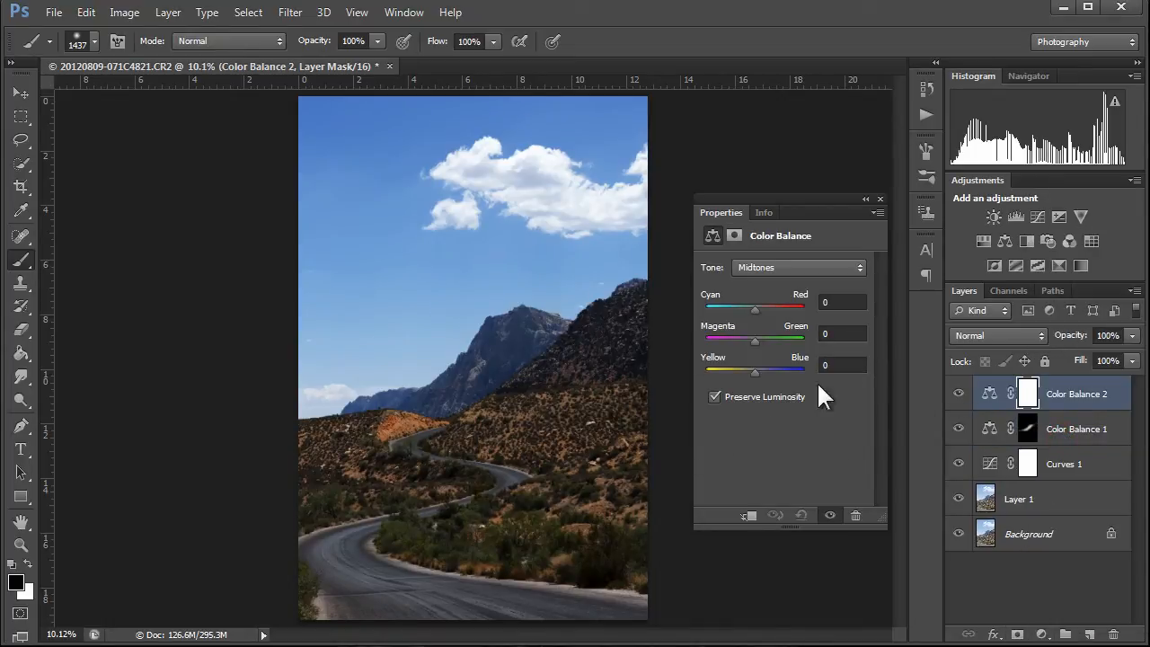
click(756, 338)
drag(758, 338, 752, 339)
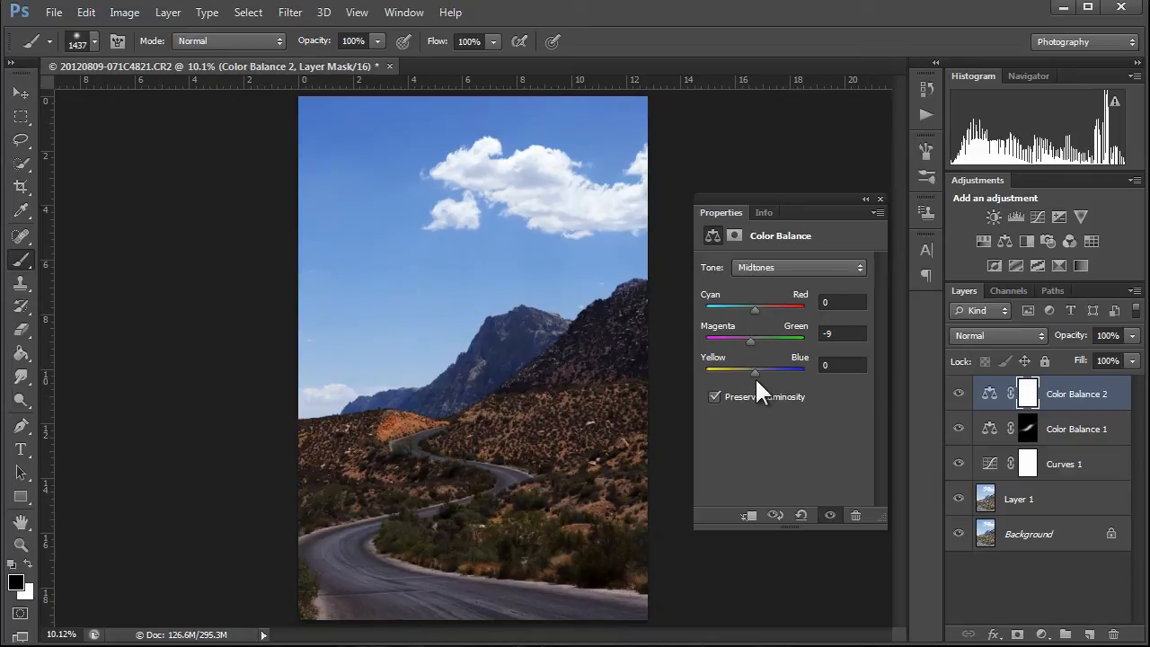
mouse_move(753, 369)
mouse_down()
mouse_move(779, 370)
mouse_move(747, 369)
mouse_up()
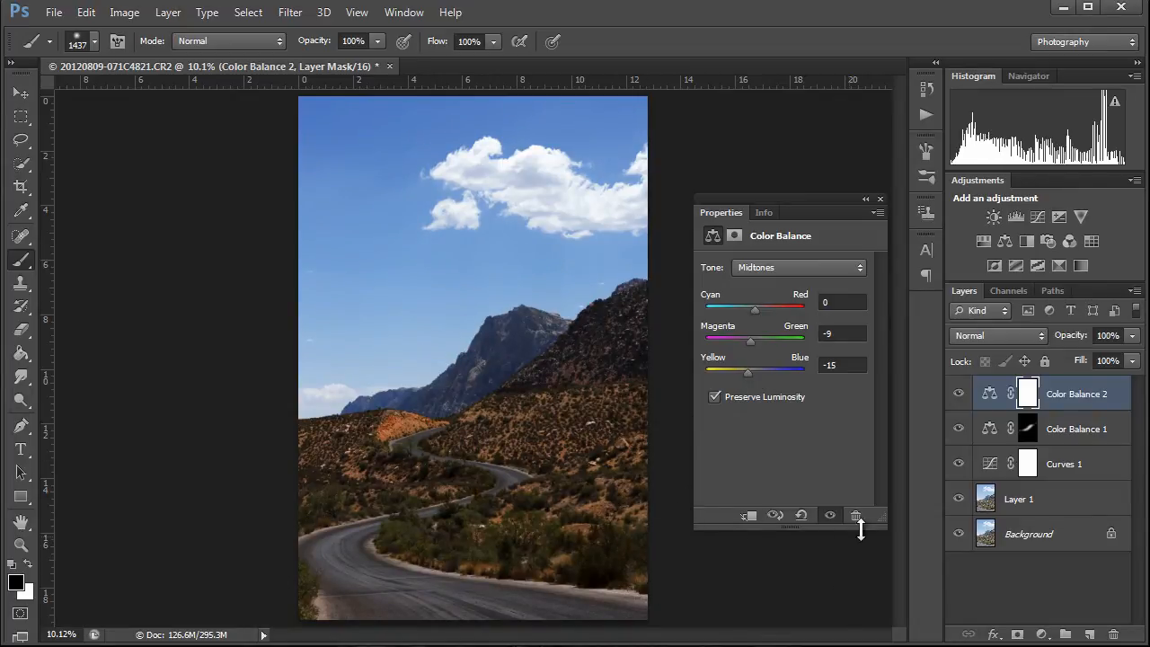
Step: Add a Vibrance adjustment layer with Vibrance set to +60
click(1042, 634)
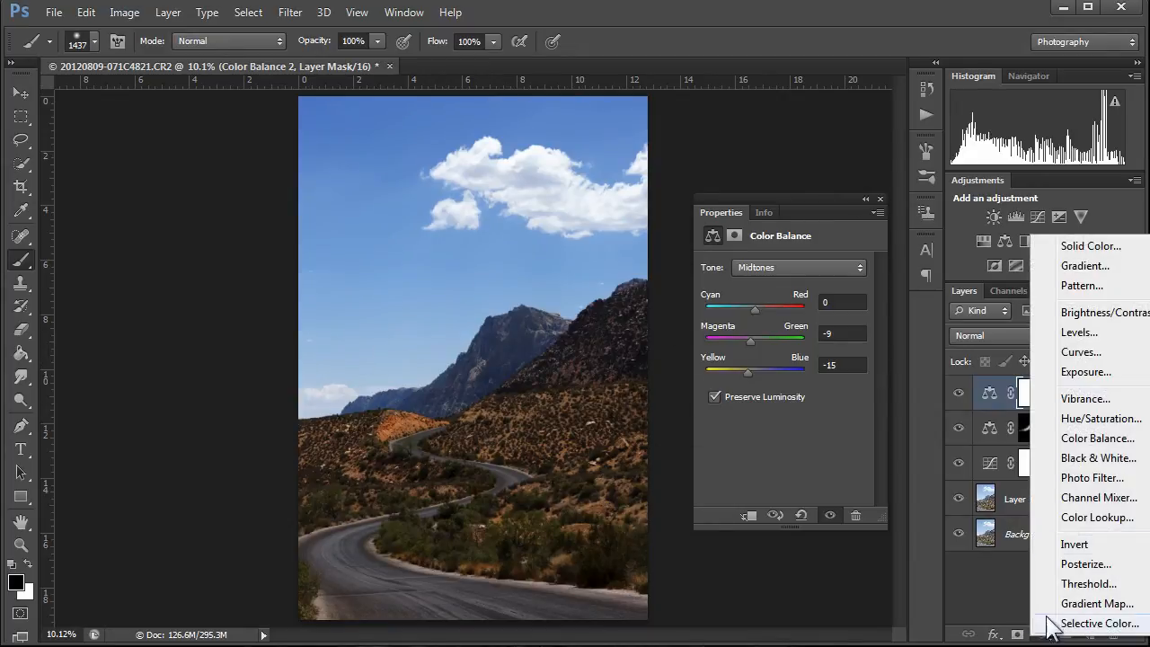
click(1082, 399)
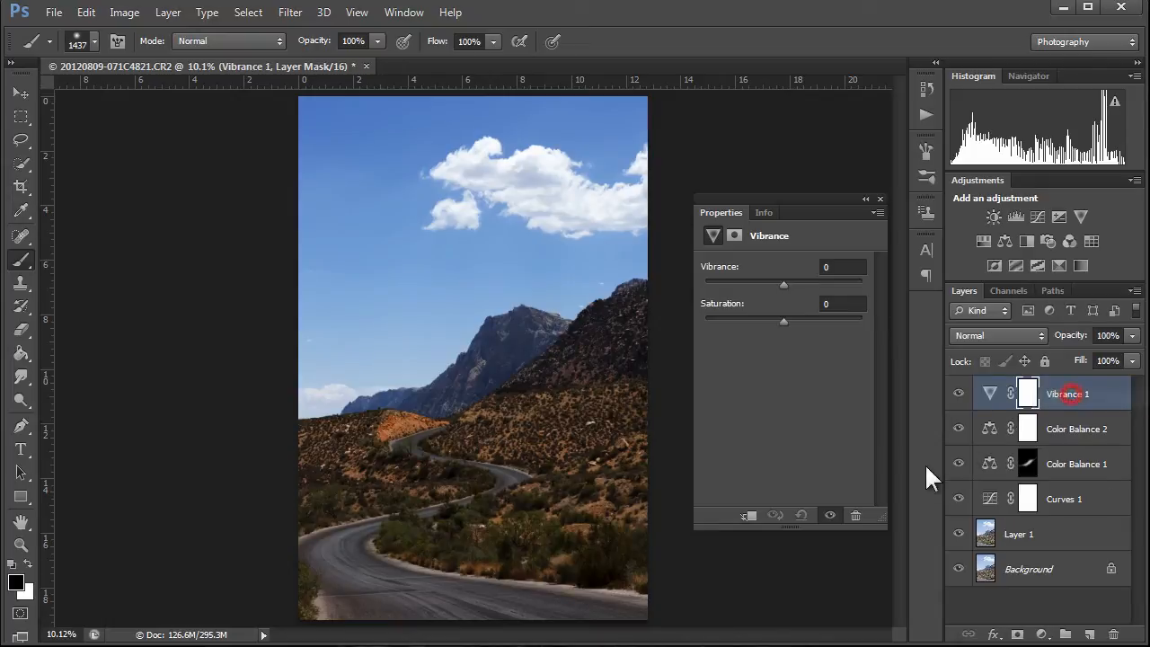
click(781, 282)
drag(780, 282, 795, 284)
drag(826, 277, 829, 278)
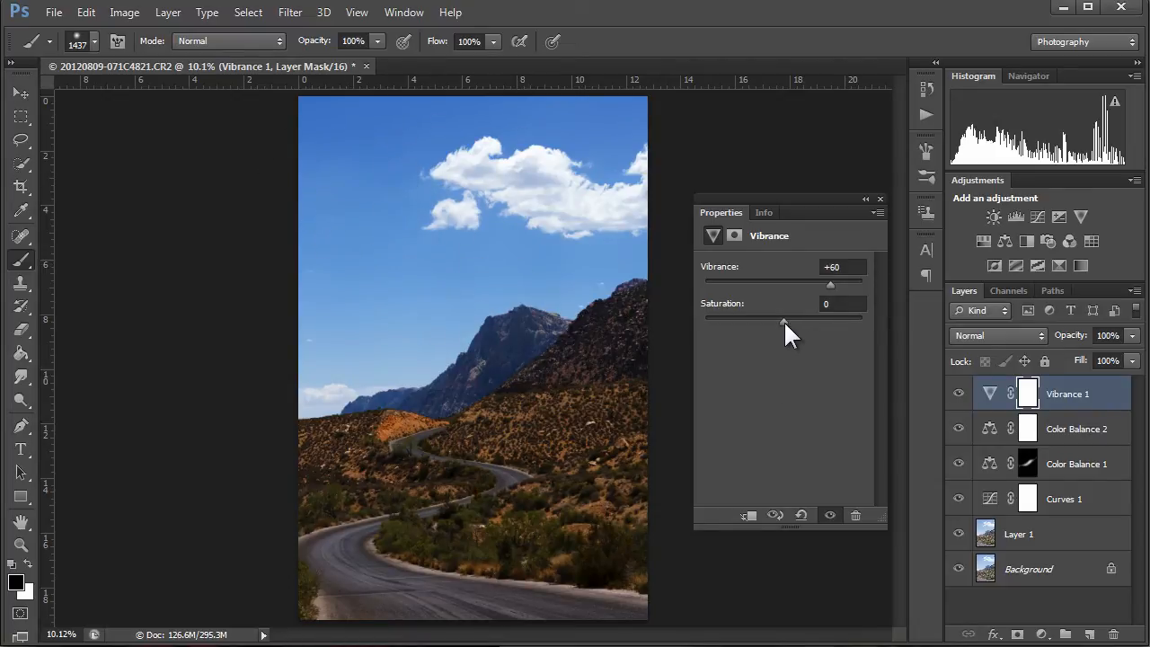
Step: Try a slight saturation boost on the Vibrance layer and reset its Saturation to 0
mouse_move(784, 322)
mouse_down()
mouse_move(828, 322)
mouse_move(787, 321)
mouse_up()
click(840, 303)
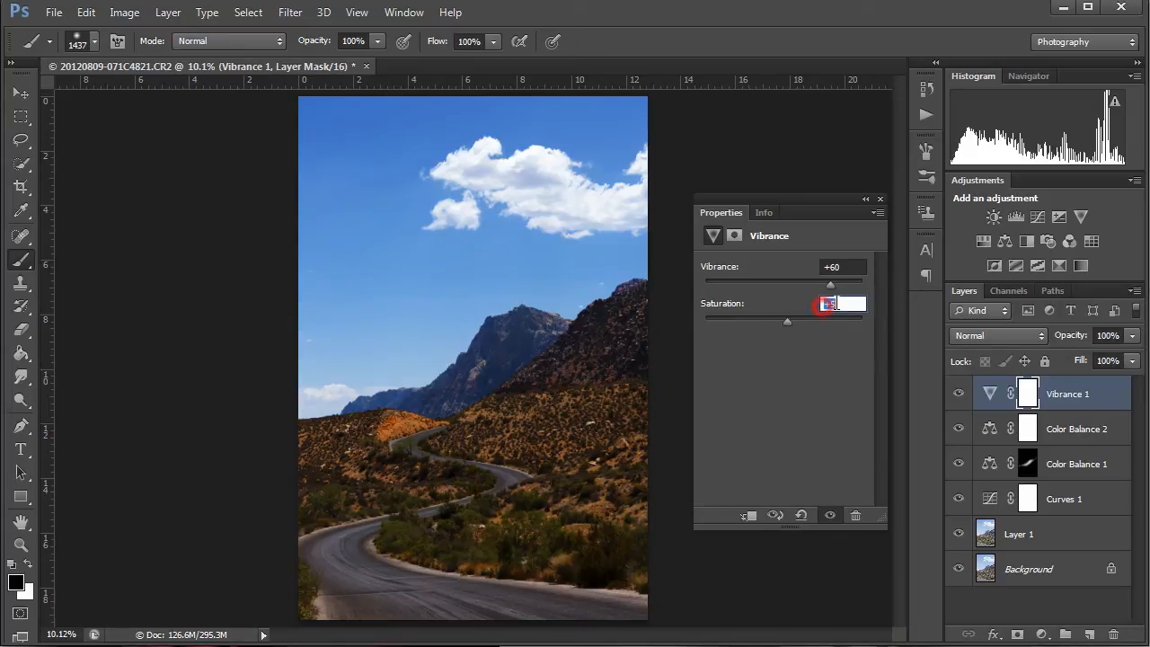
text(0)
key(Return)
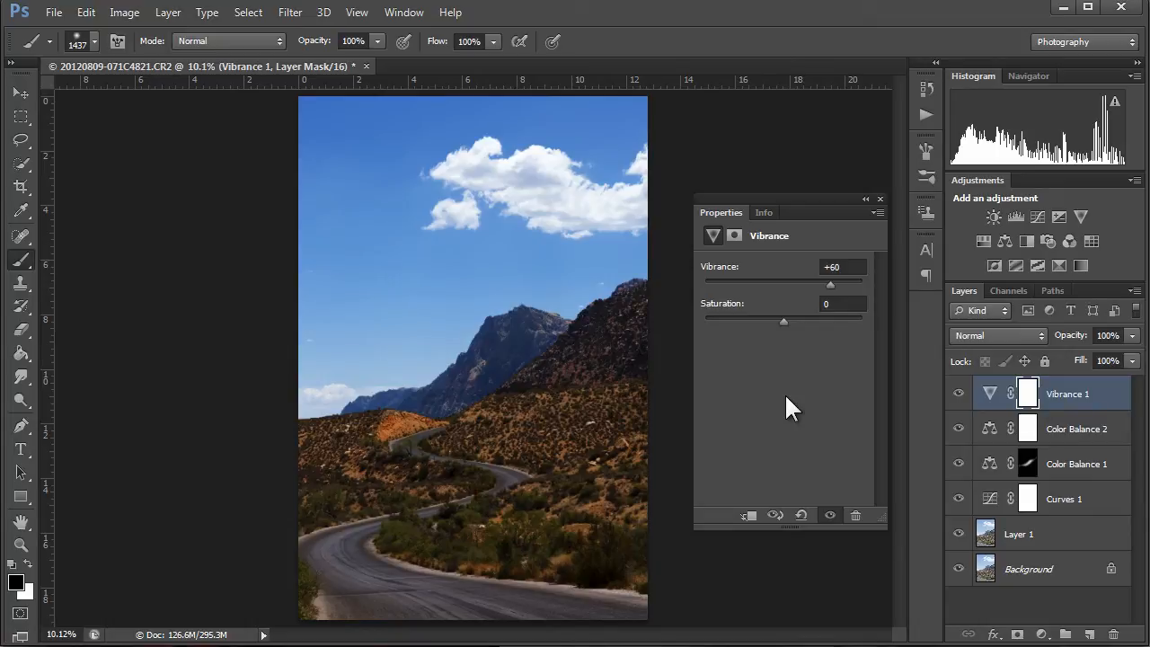
Step: Add a Hue/Saturation adjustment layer and target its Blues range
click(1043, 636)
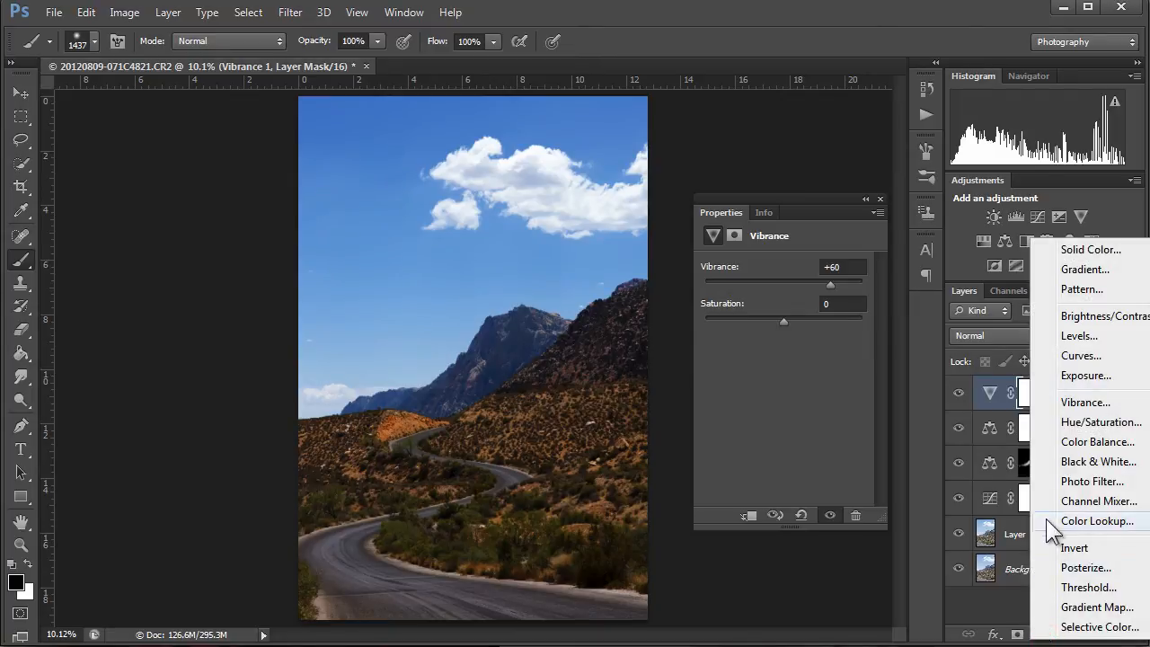
click(1098, 423)
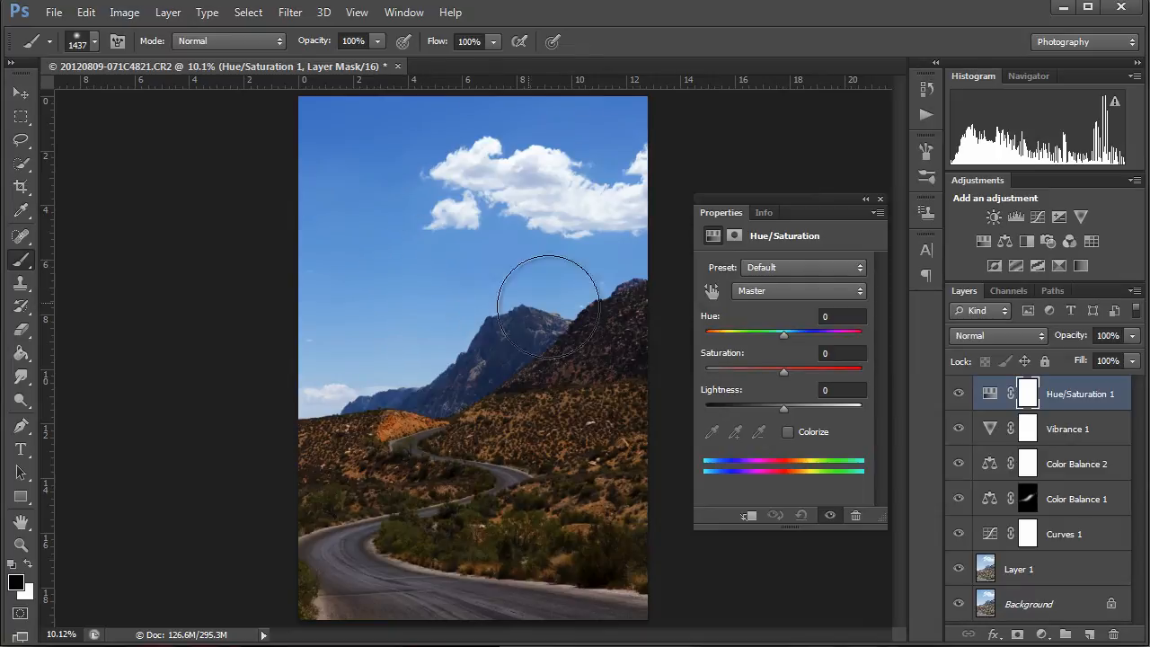
click(856, 290)
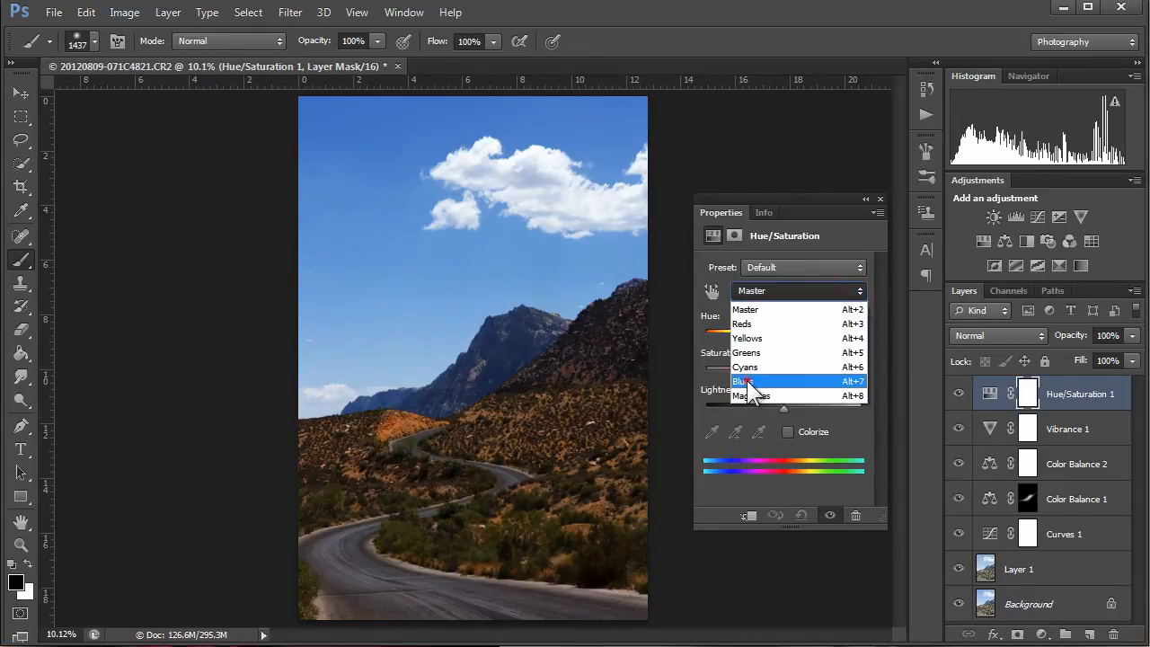
click(748, 382)
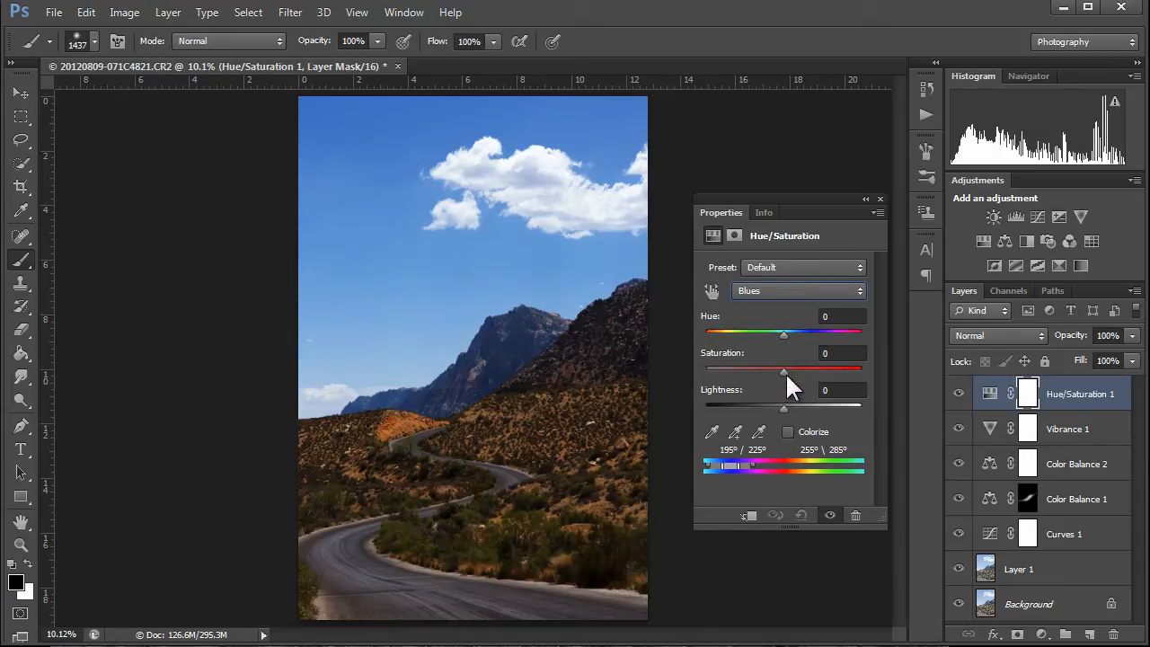
Step: Try a Blues saturation of +5 and reset it to 0
mouse_move(785, 372)
mouse_down()
mouse_move(847, 368)
mouse_move(788, 374)
mouse_up()
double_click(829, 354)
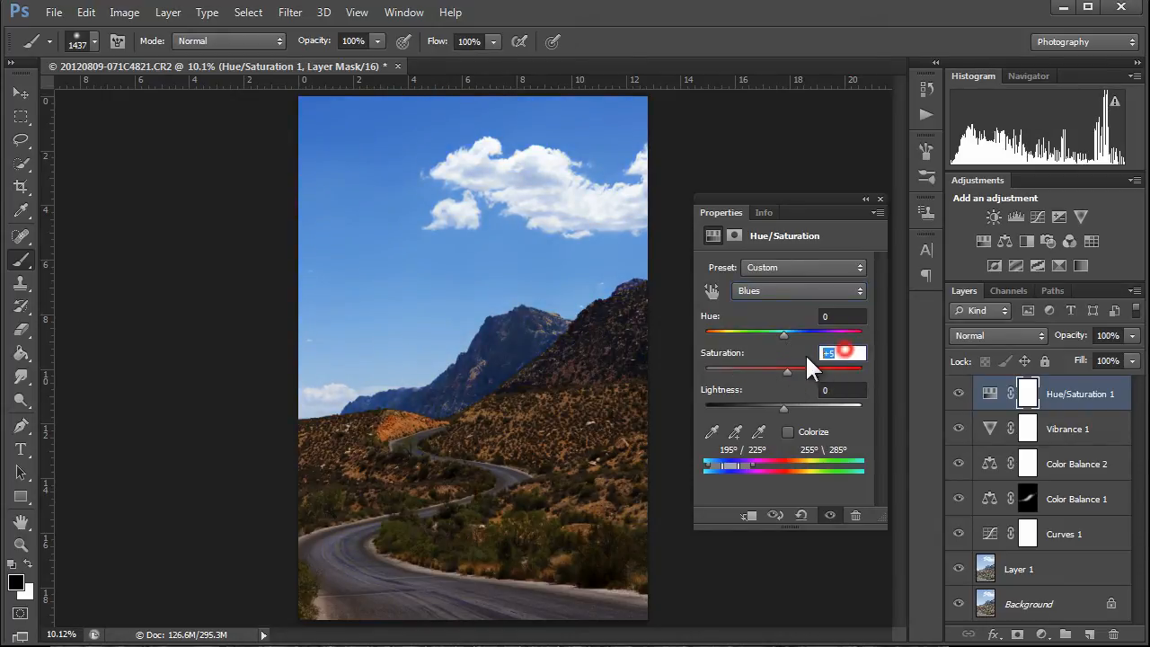
text(0)
key(Return)
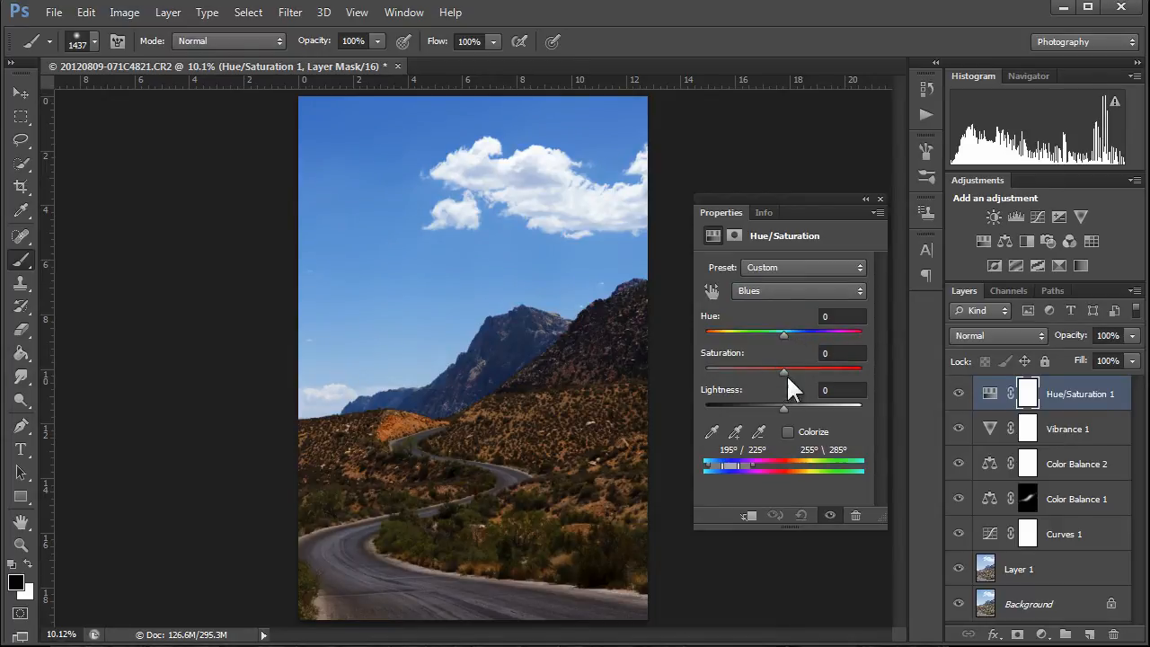
Step: Set the Blues saturation to +100 and shift the affected colour range to 230°/257° and 259°\273°
click(785, 369)
drag(785, 369, 883, 369)
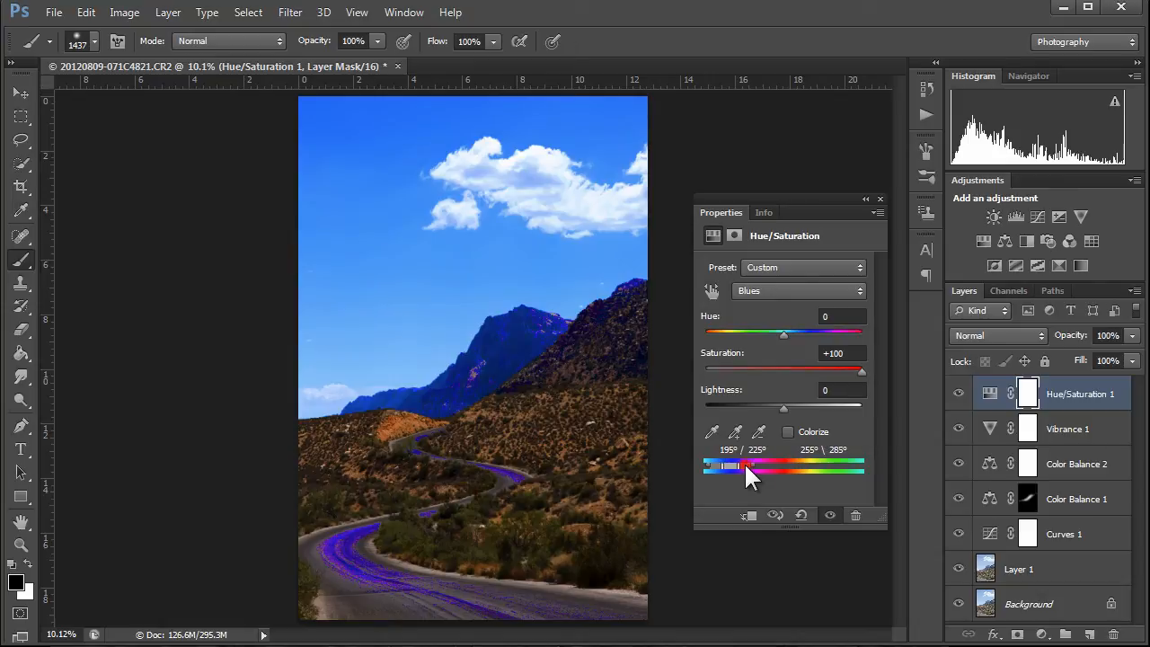
drag(743, 462, 776, 462)
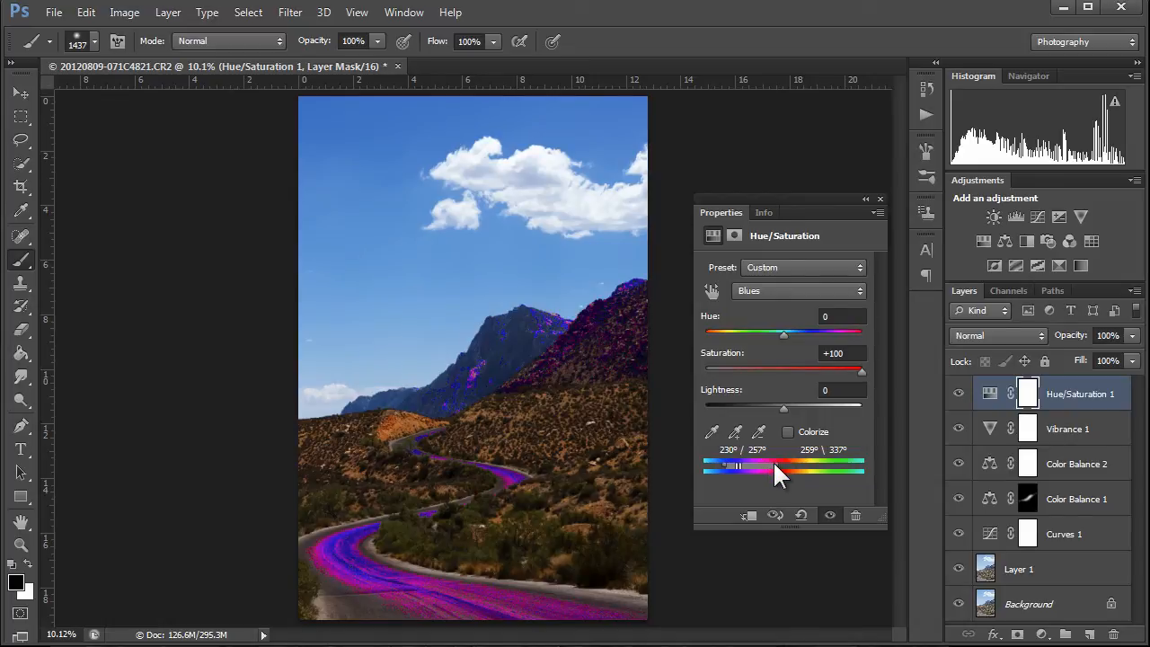
drag(775, 464, 745, 461)
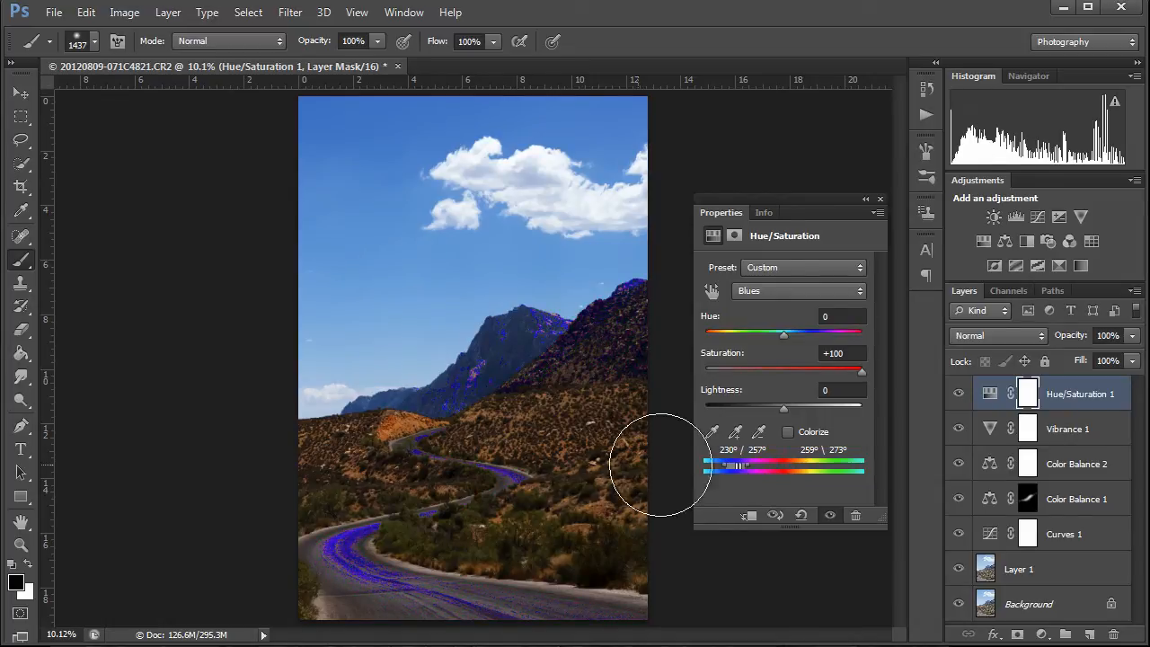
Step: Examine the oversaturated blues along the winding road and its foreground up close
key(z)
click(457, 482)
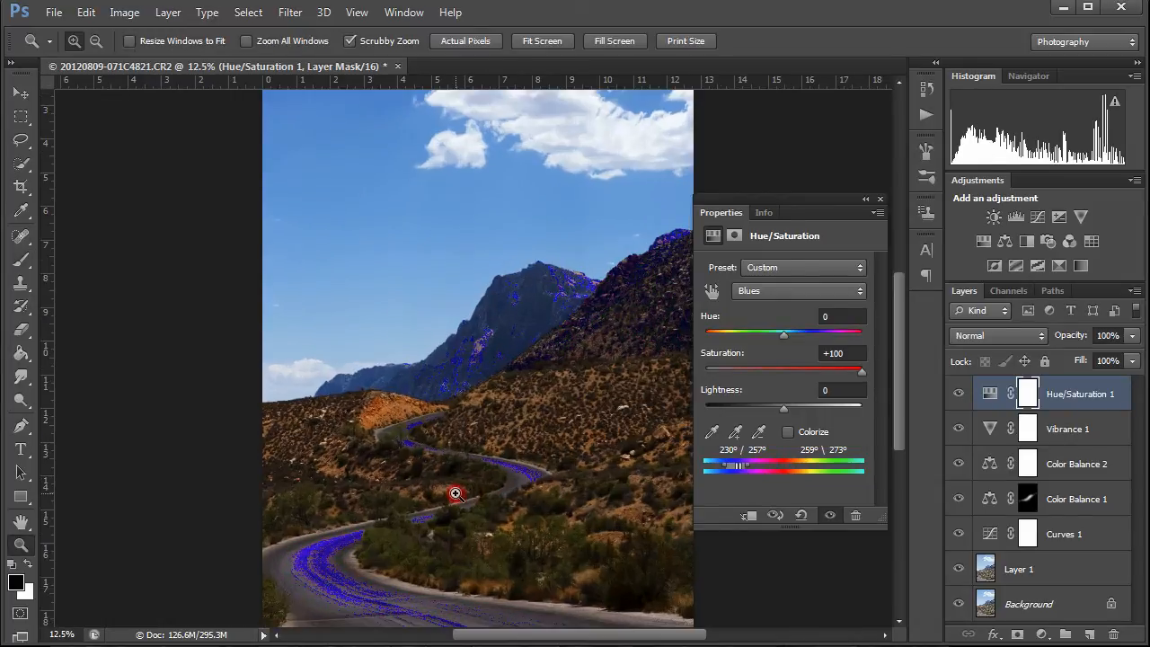
click(451, 486)
key(b)
drag(418, 531, 437, 398)
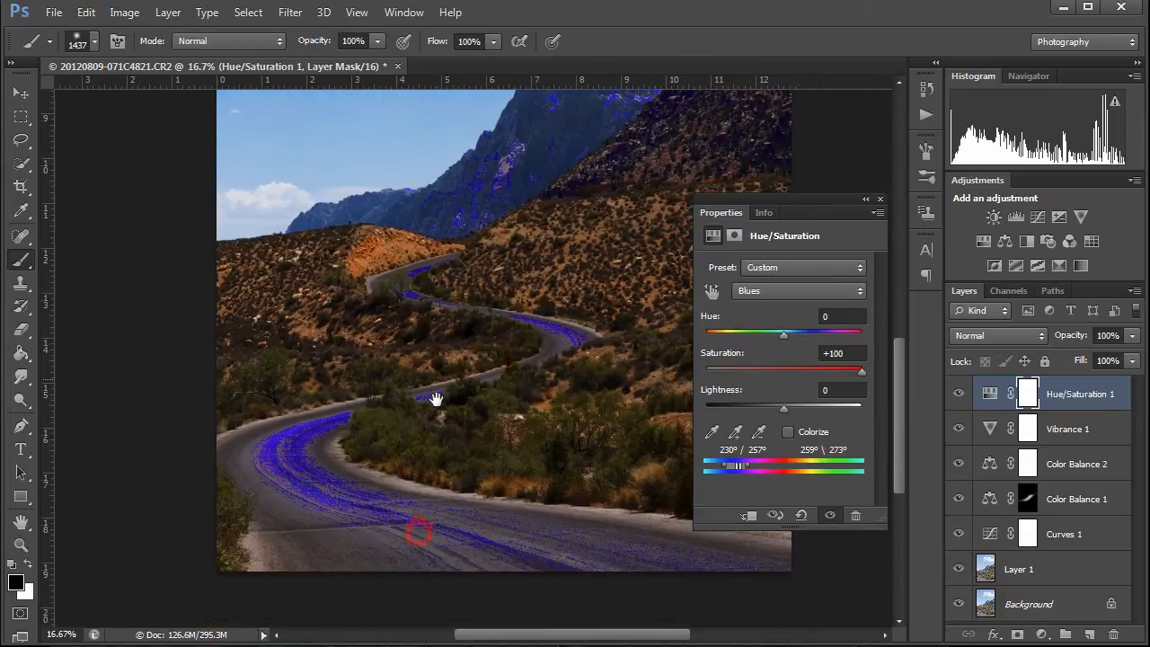
Step: Shift the affected Blues colour range to 226°/236° and 243°\255° to reduce the blue tint caught on the road
key(z)
click(437, 409)
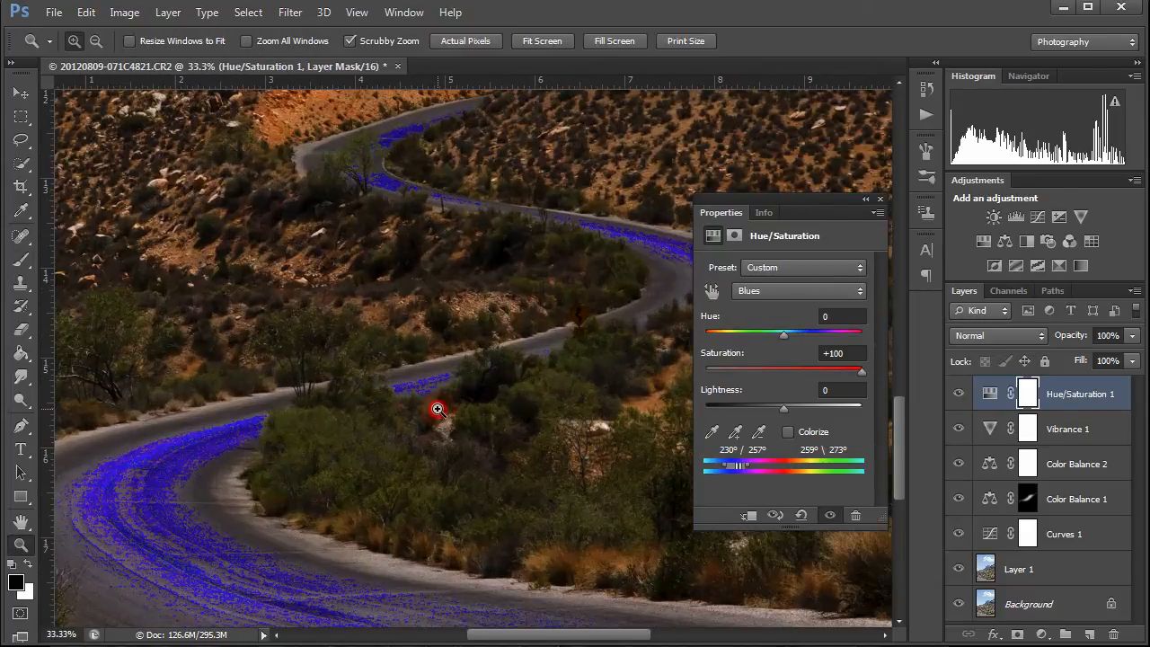
key(b)
mouse_move(331, 473)
mouse_down()
mouse_move(469, 423)
mouse_move(541, 370)
mouse_up()
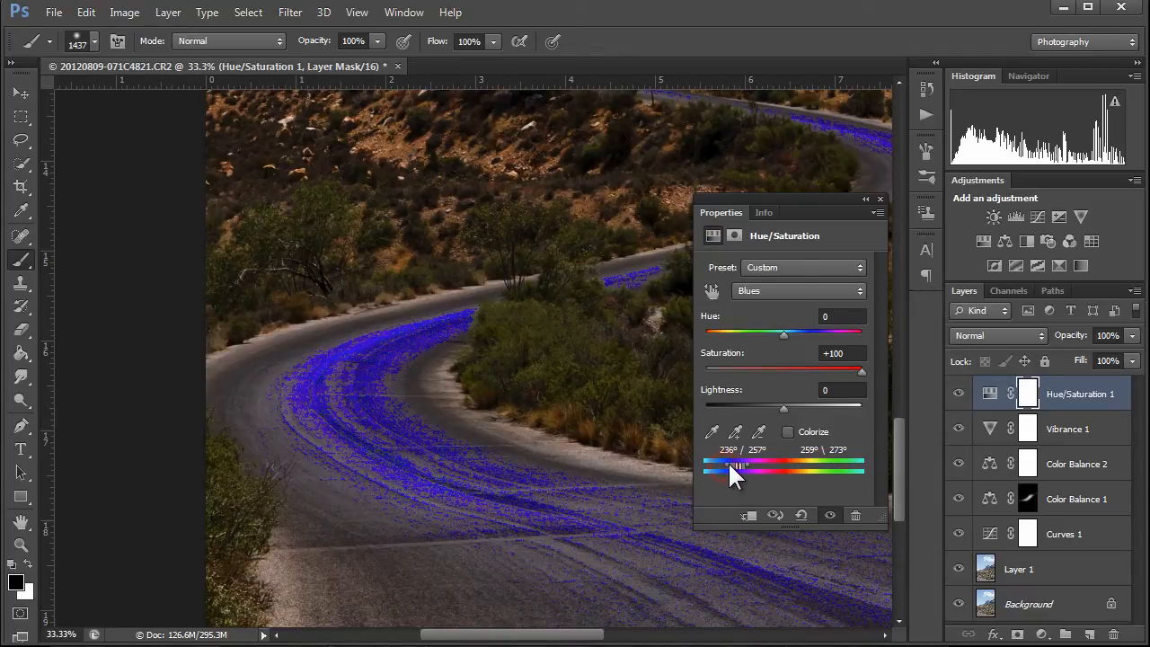
drag(729, 466, 735, 461)
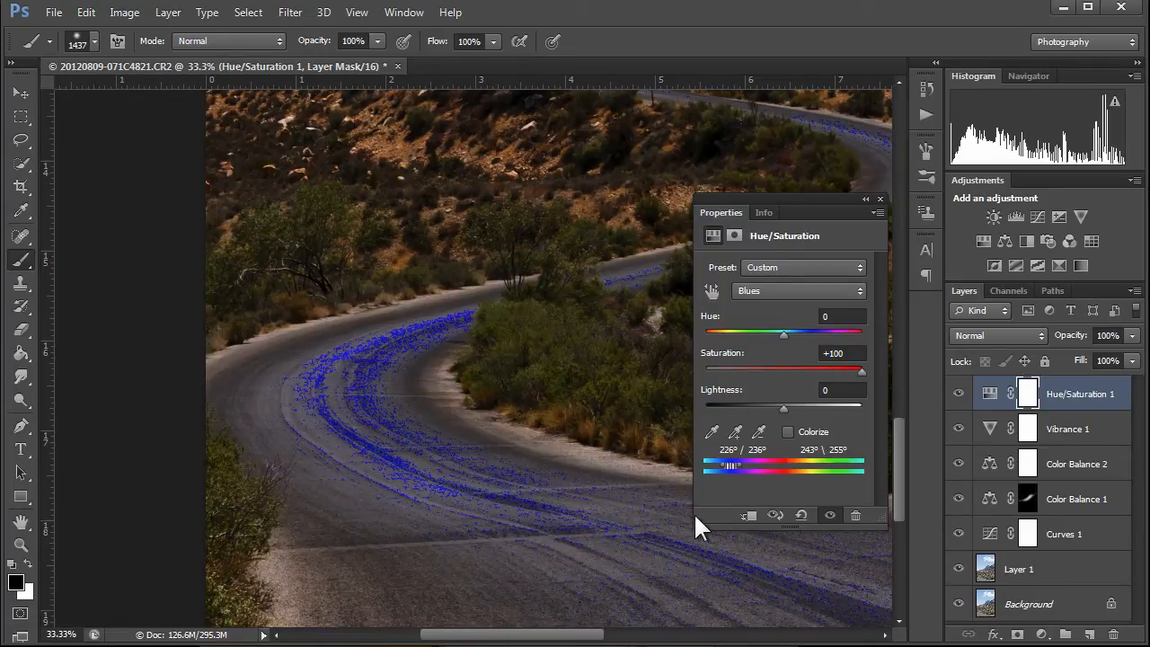
Step: Examine which areas of the road, mountains and sky the narrowed Blues range affects across the whole photo
click(21, 94)
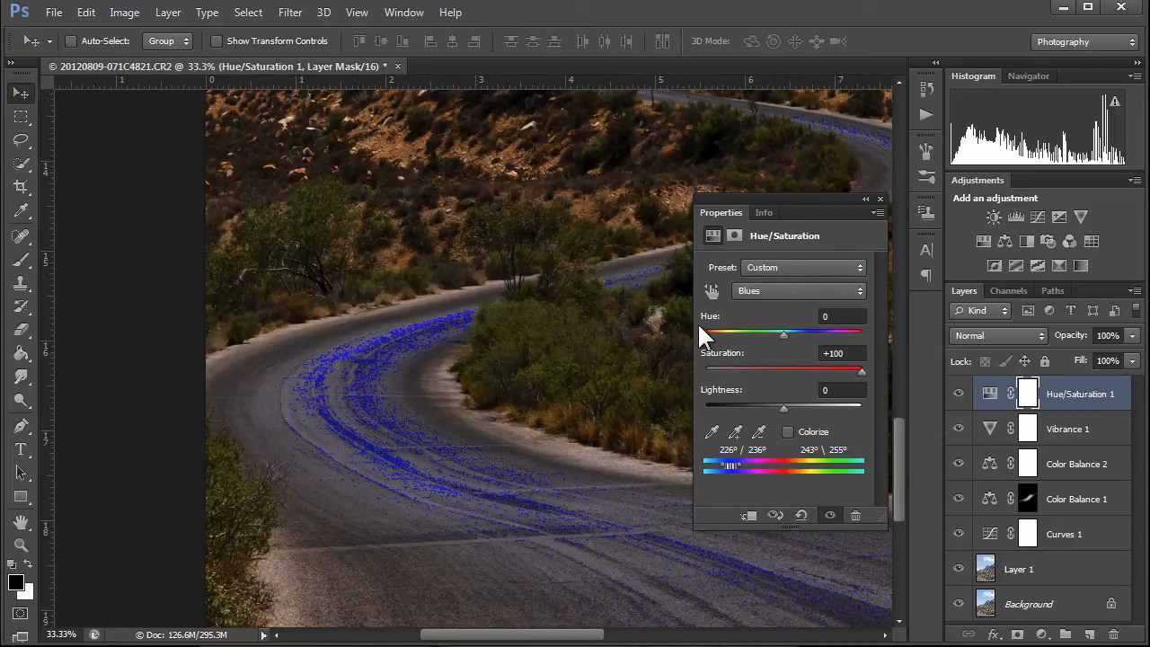
key(z)
key(alt)
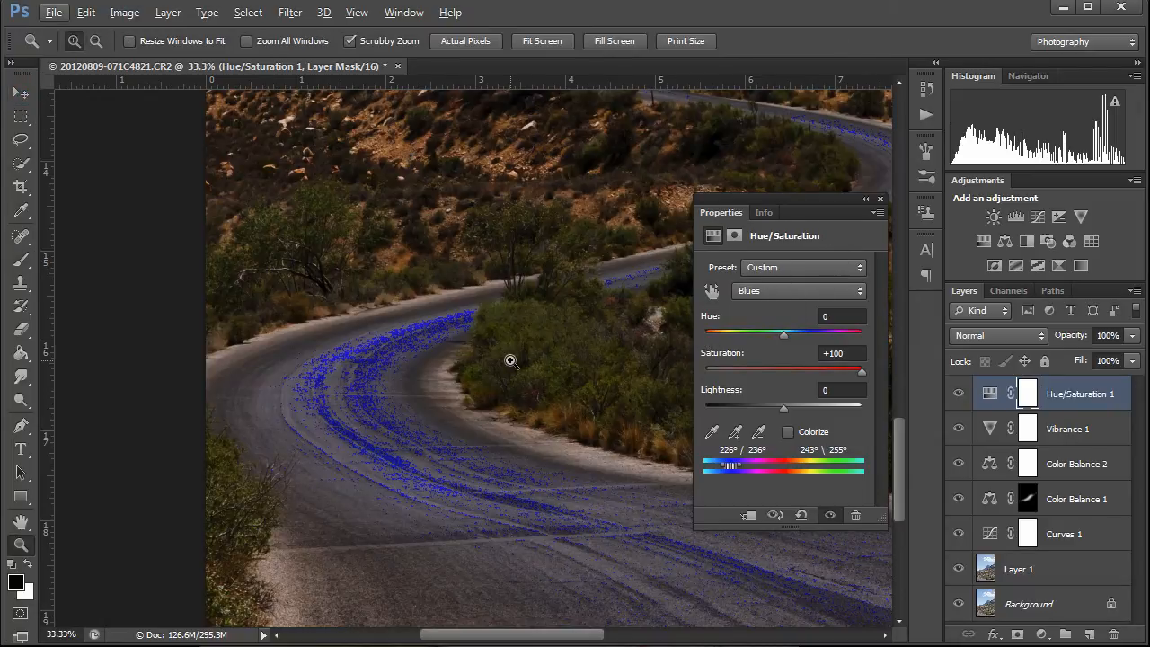
key(alt)
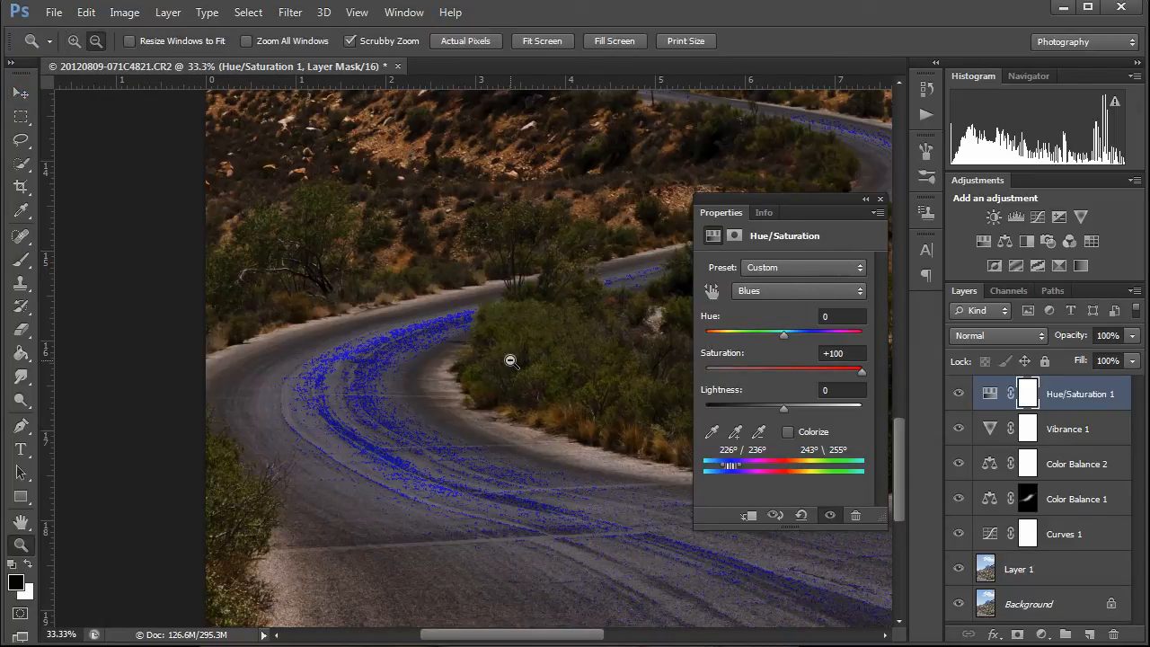
alt+click(445, 381)
alt+click(444, 381)
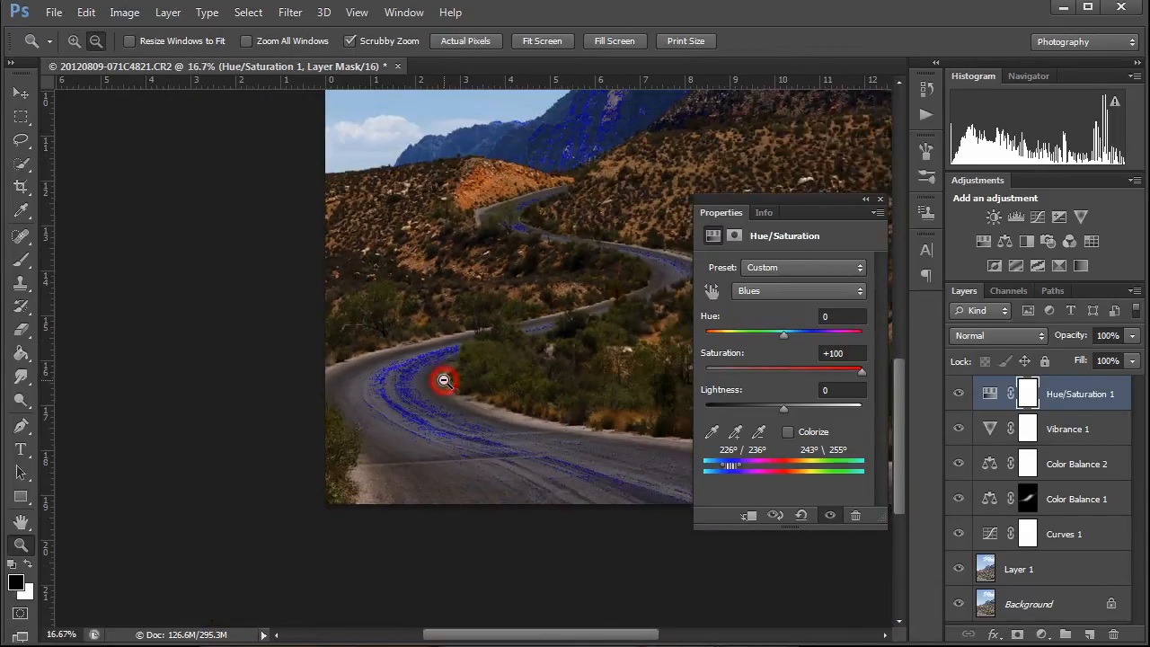
alt+click(444, 380)
key(space)
drag(562, 228, 412, 393)
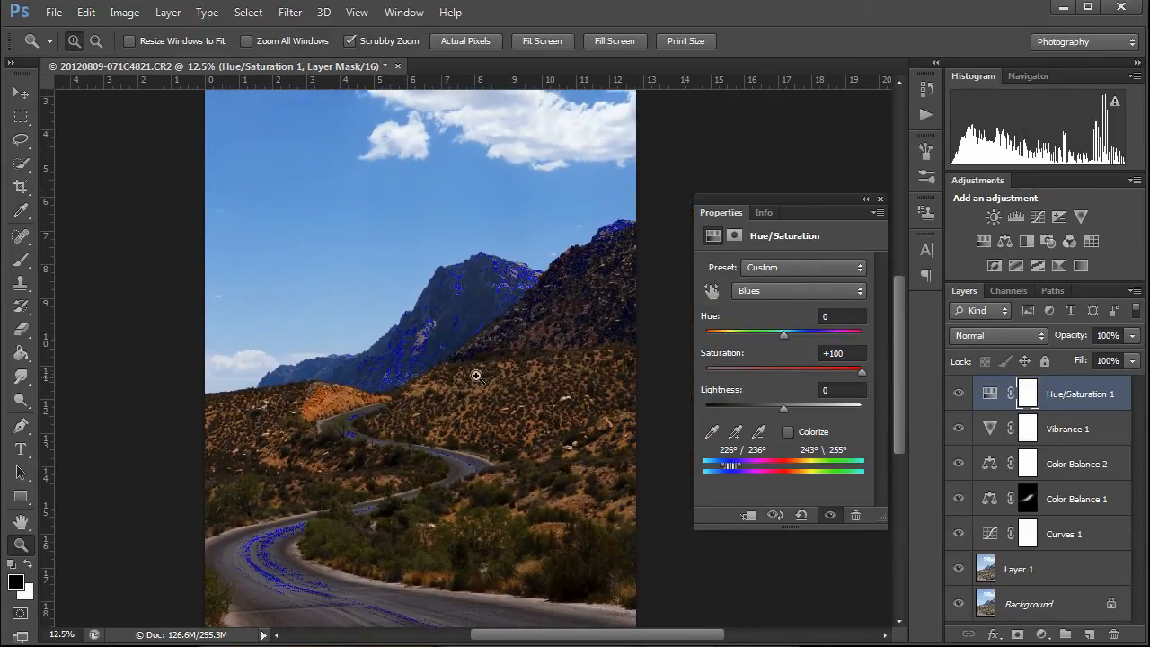
Step: Set the Blues saturation to +18 and the Blues lightness to +100
double_click(841, 353)
text(0)
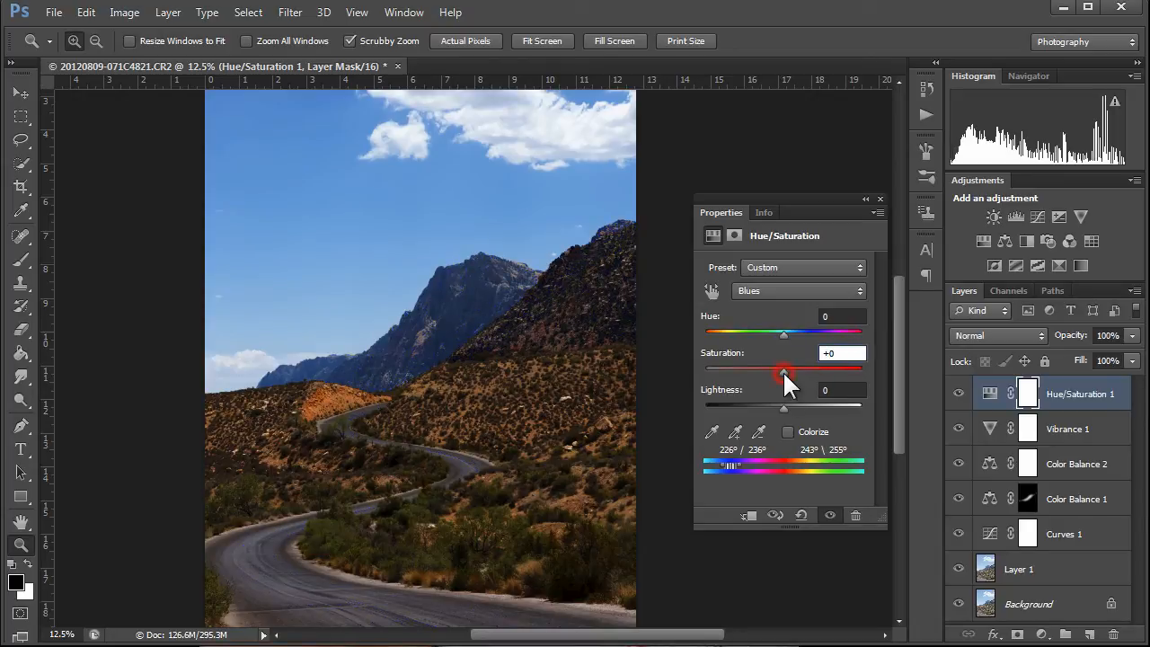
drag(783, 370, 861, 406)
Step: Readjust the Blues lightness against the shaded mountain face, trying +30, and close the adjustment settings
click(493, 277)
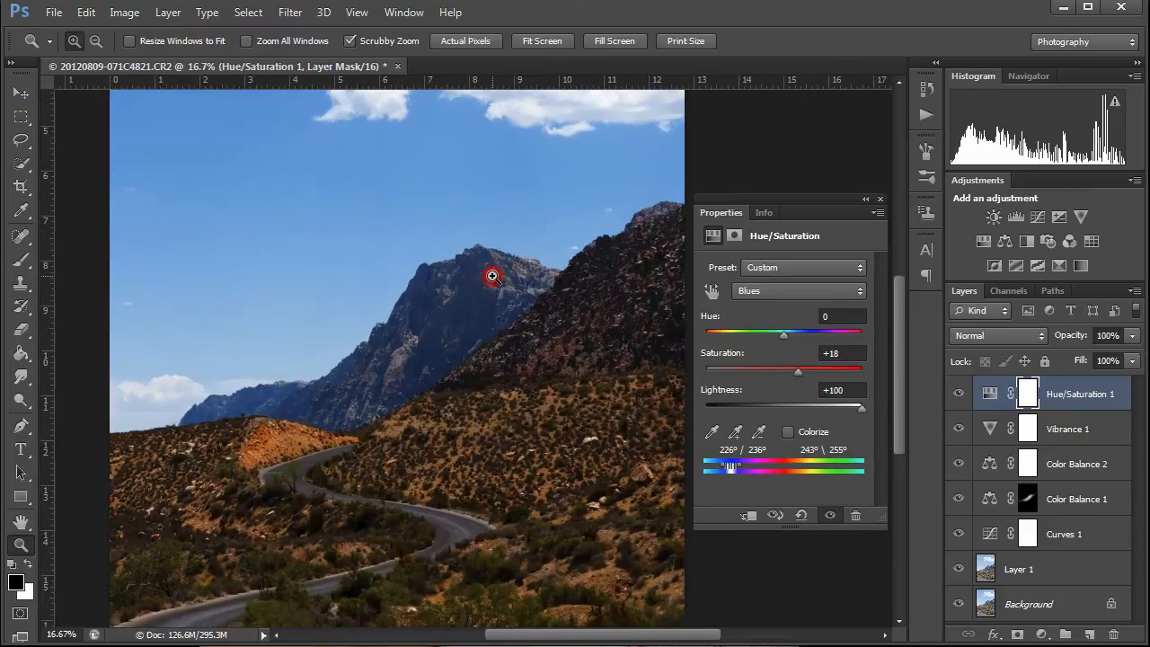
click(493, 277)
click(492, 277)
click(492, 277)
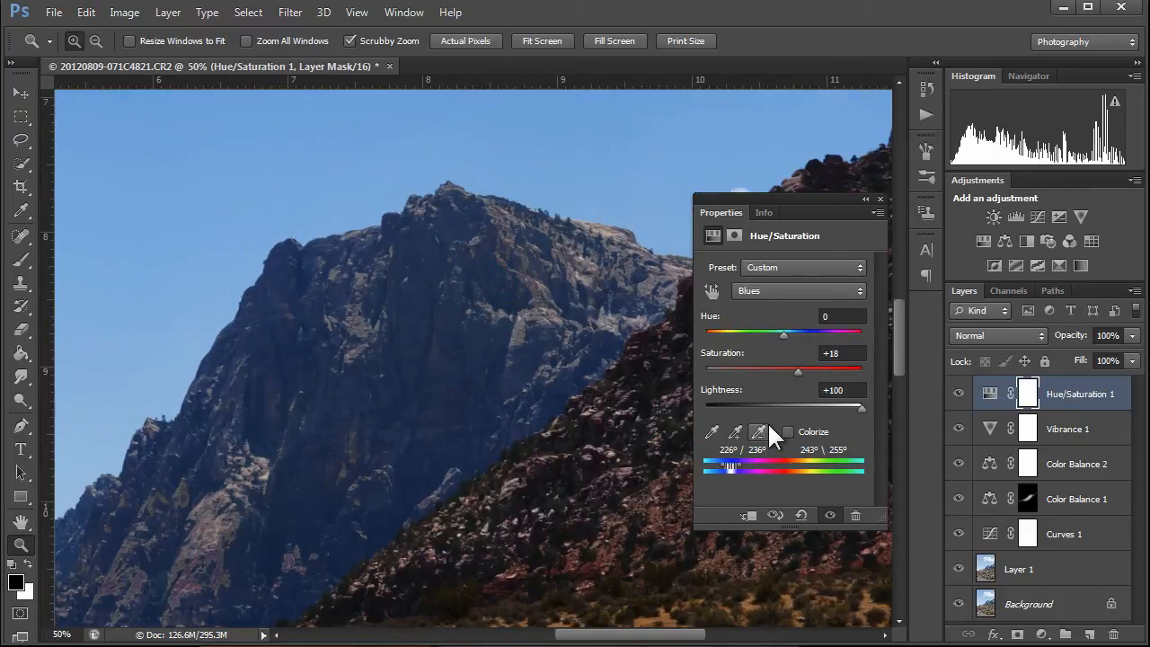
drag(861, 403, 818, 415)
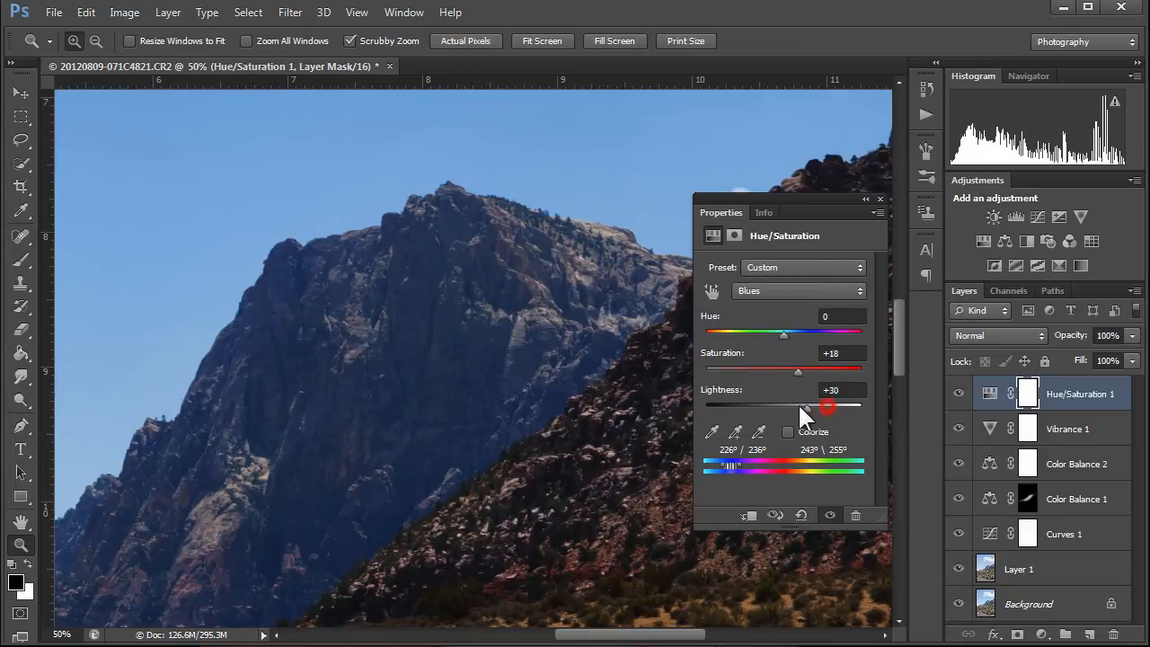
drag(799, 405, 838, 402)
click(866, 197)
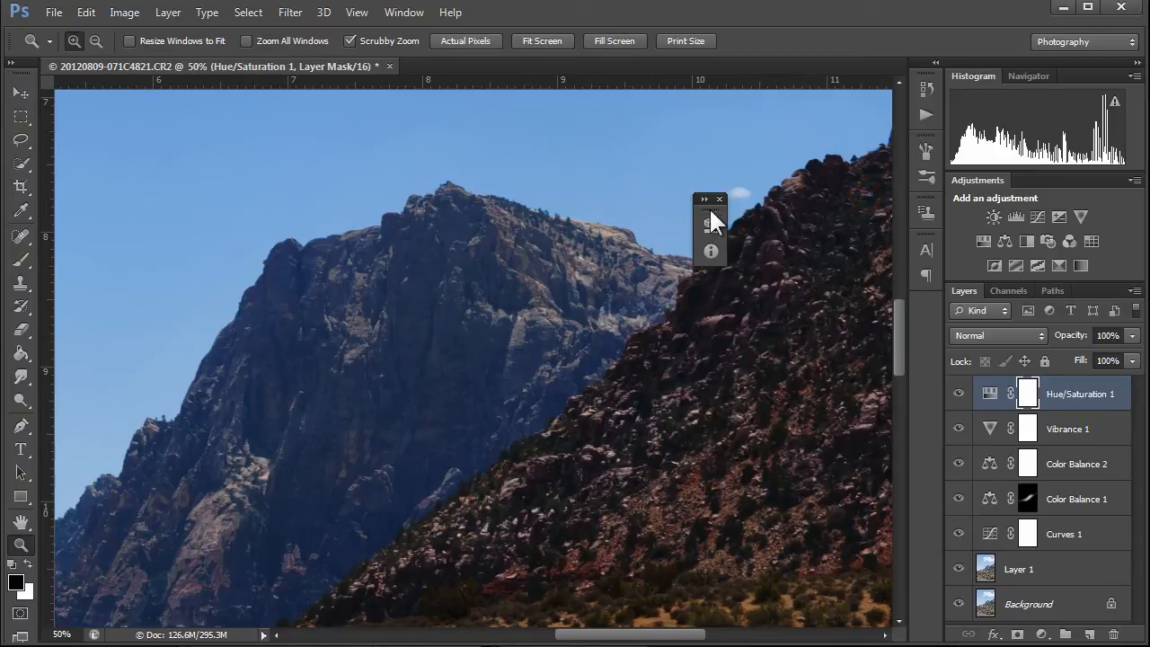
click(719, 198)
Step: Examine the colour-corrected photo as a whole, from the clouds and mountains to the winding road
alt+click(591, 408)
alt+click(592, 411)
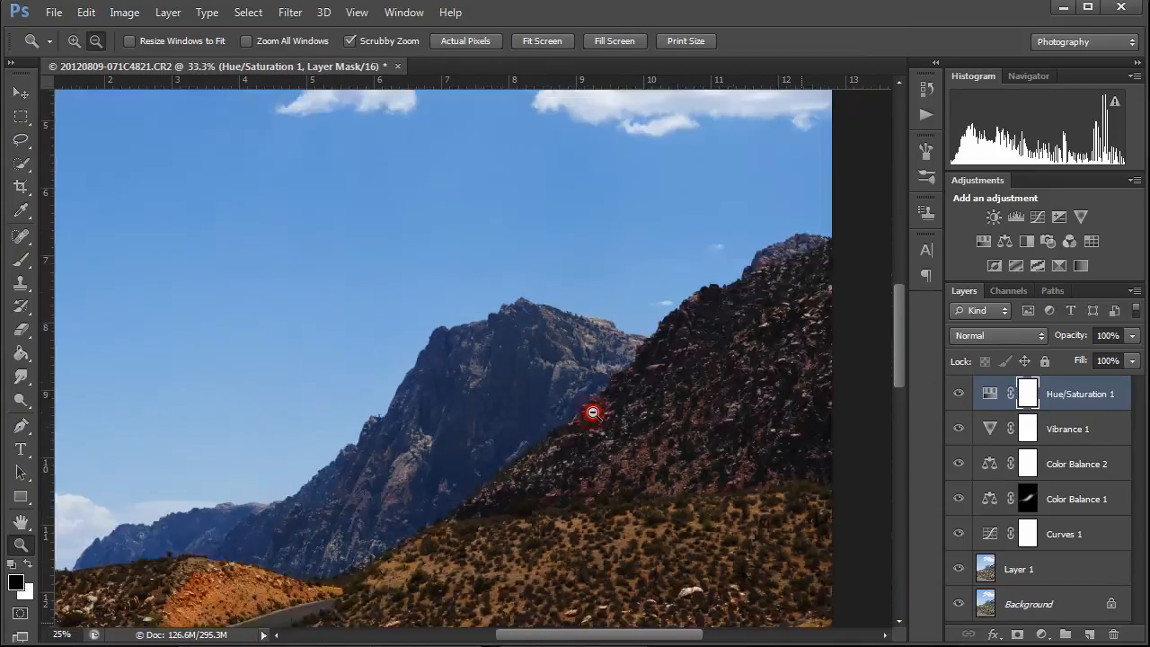
alt+click(593, 412)
drag(539, 423, 575, 452)
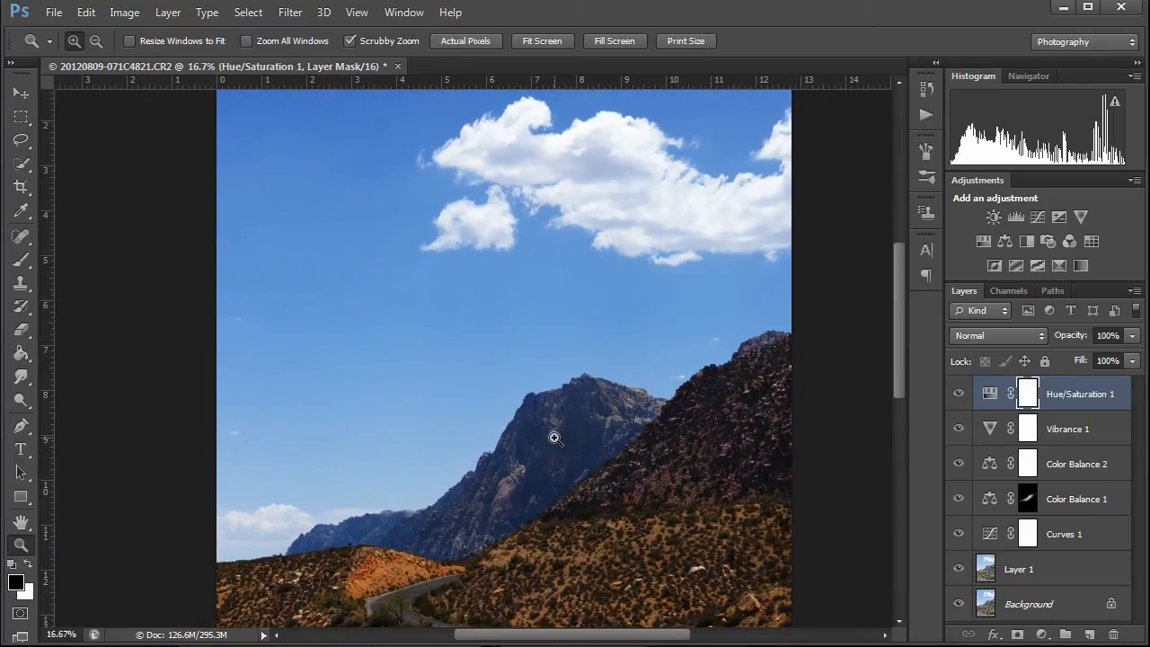
key(alt)
key(ctrl+minus)
key(ctrl+minus)
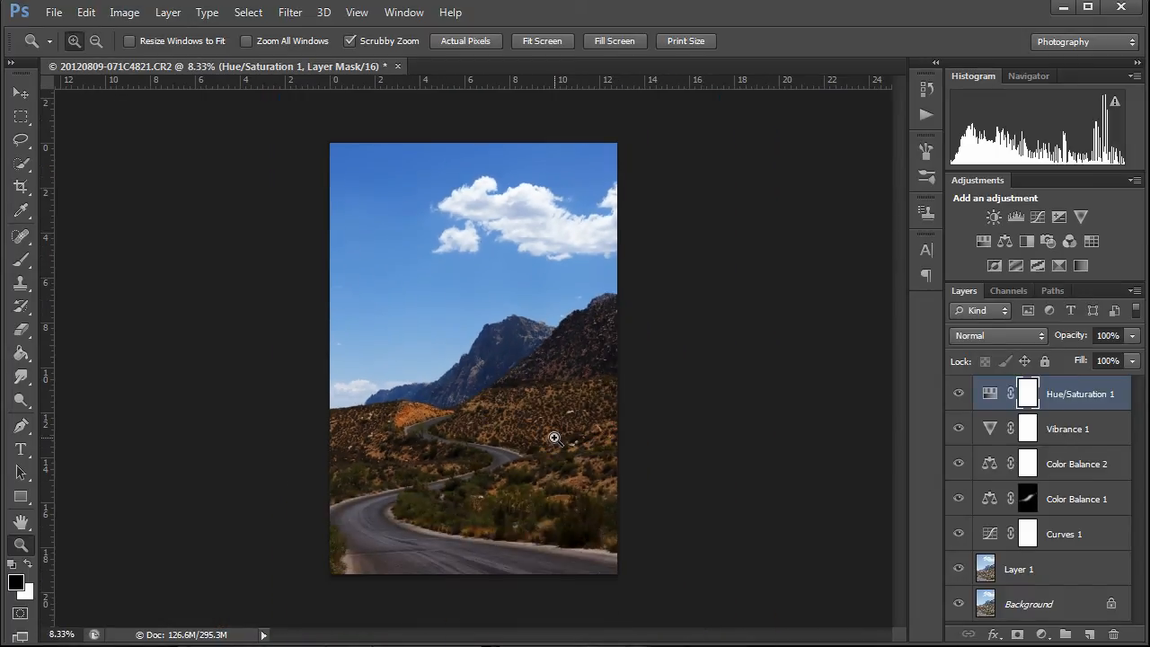
key(ctrl+plus)
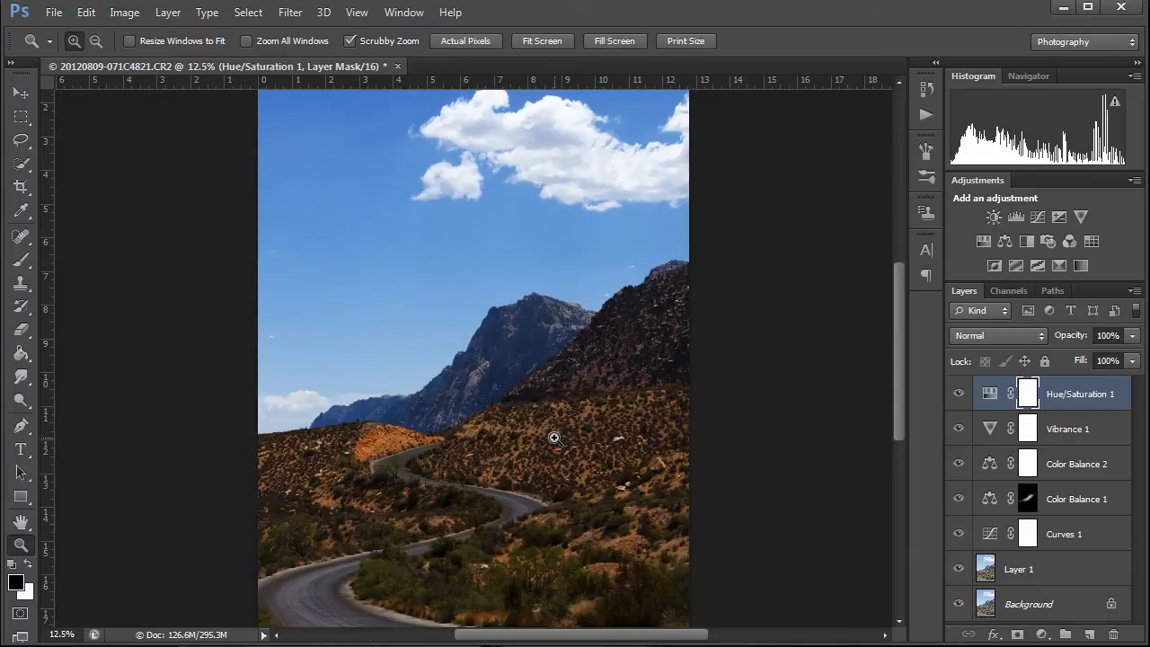
drag(511, 498, 544, 533)
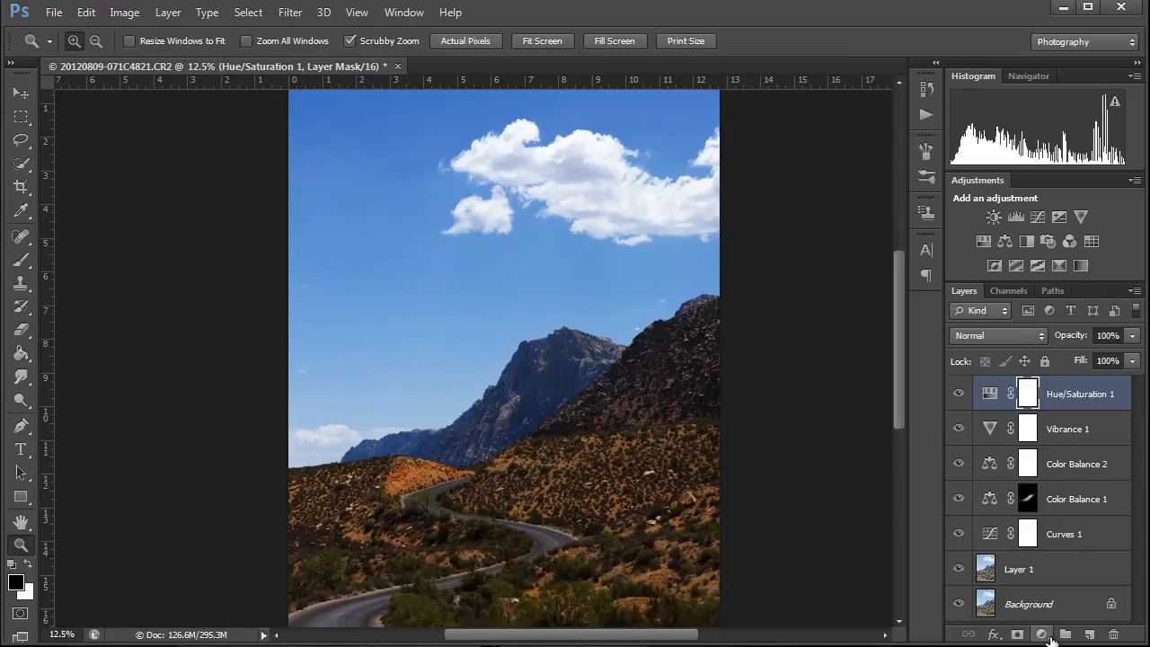
click(1042, 635)
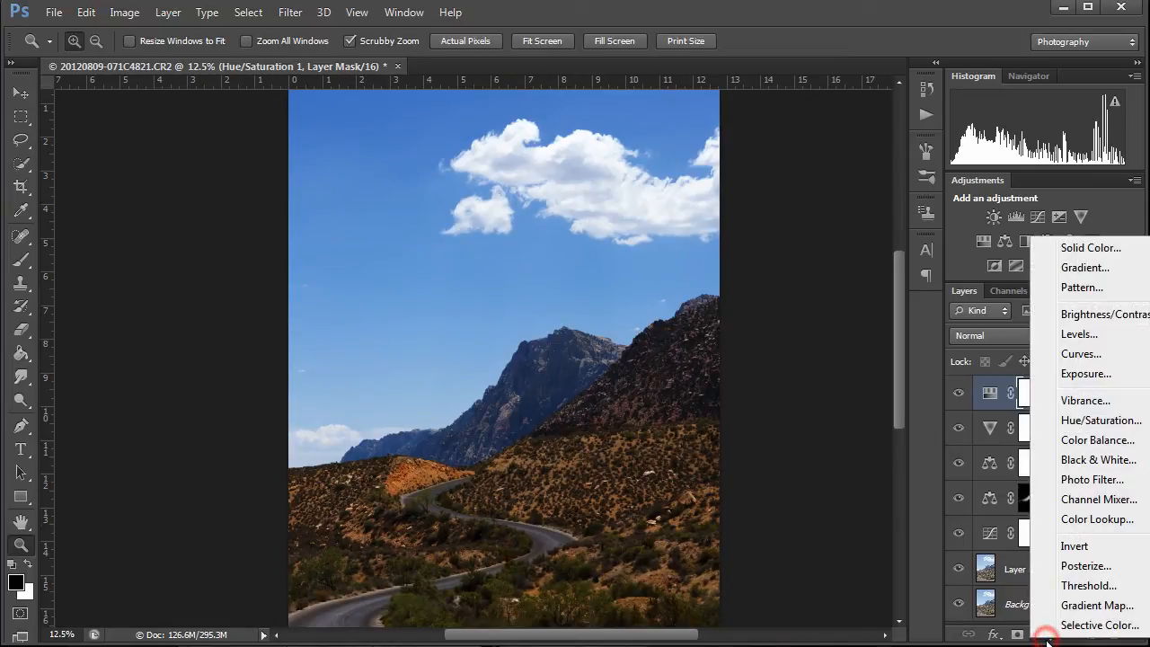
click(1085, 354)
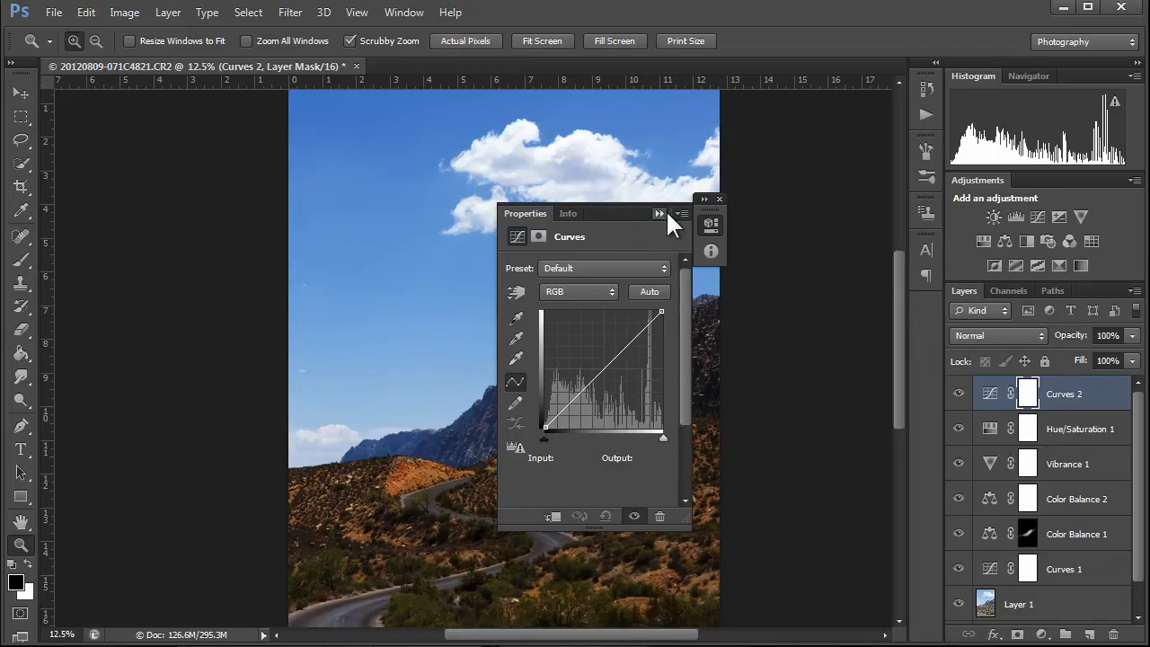
click(1060, 394)
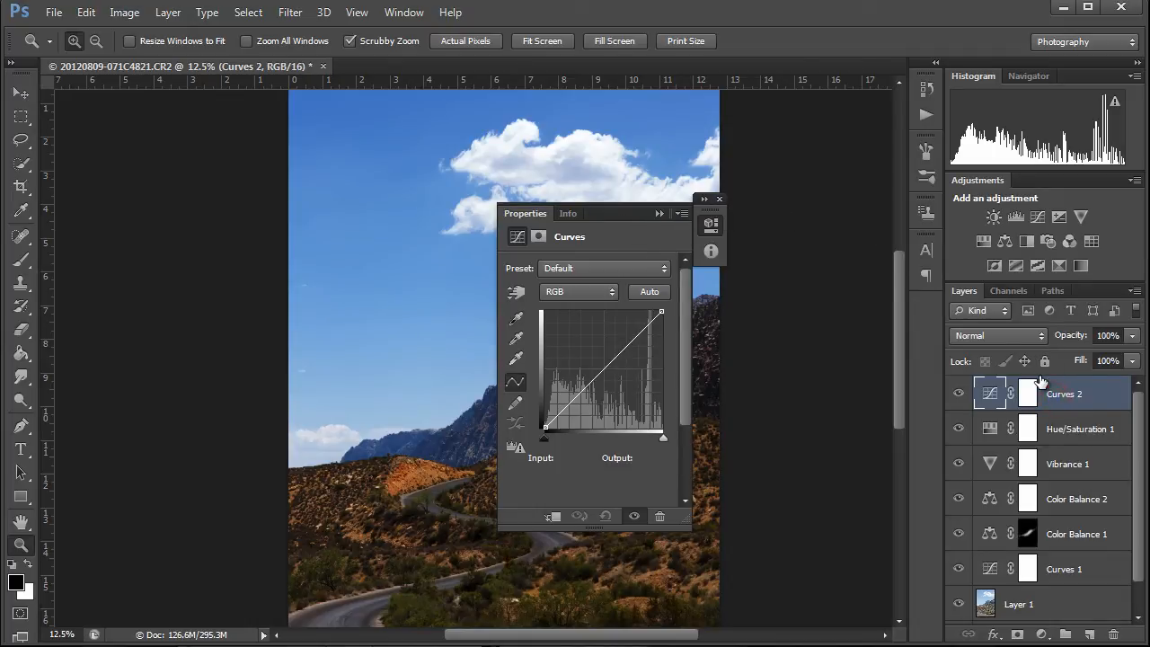
key(Delete)
click(719, 198)
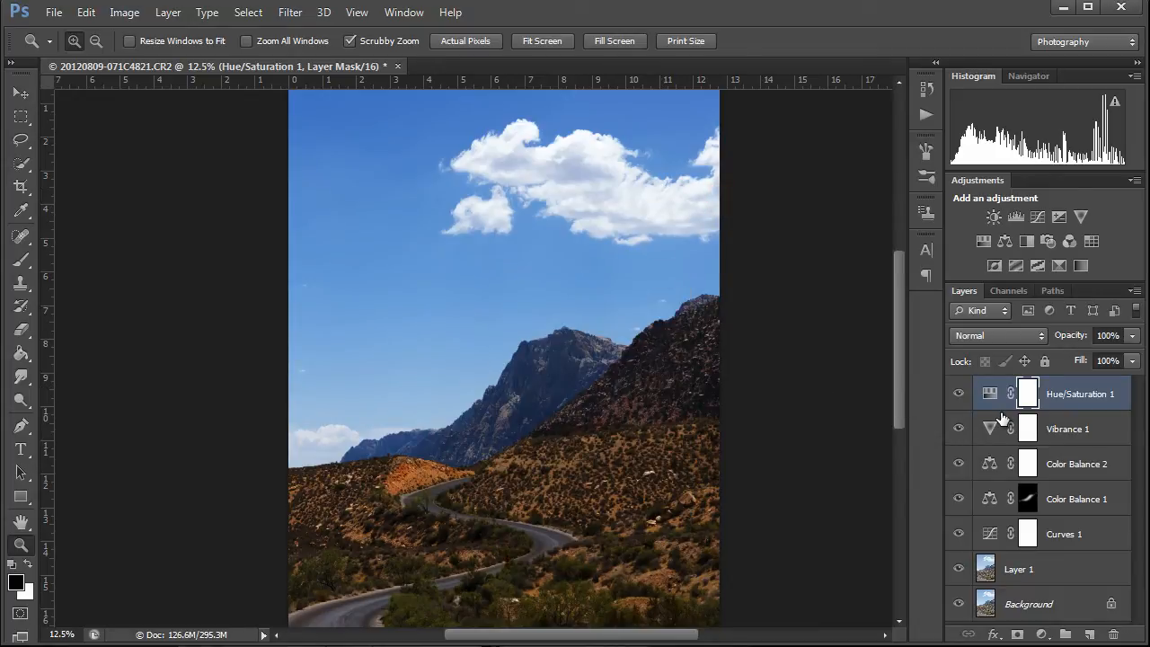
Step: Draw a rectangular marquee selection over the middle of the photo, leaving a border on all four sides
key(alt)
alt+click(540, 405)
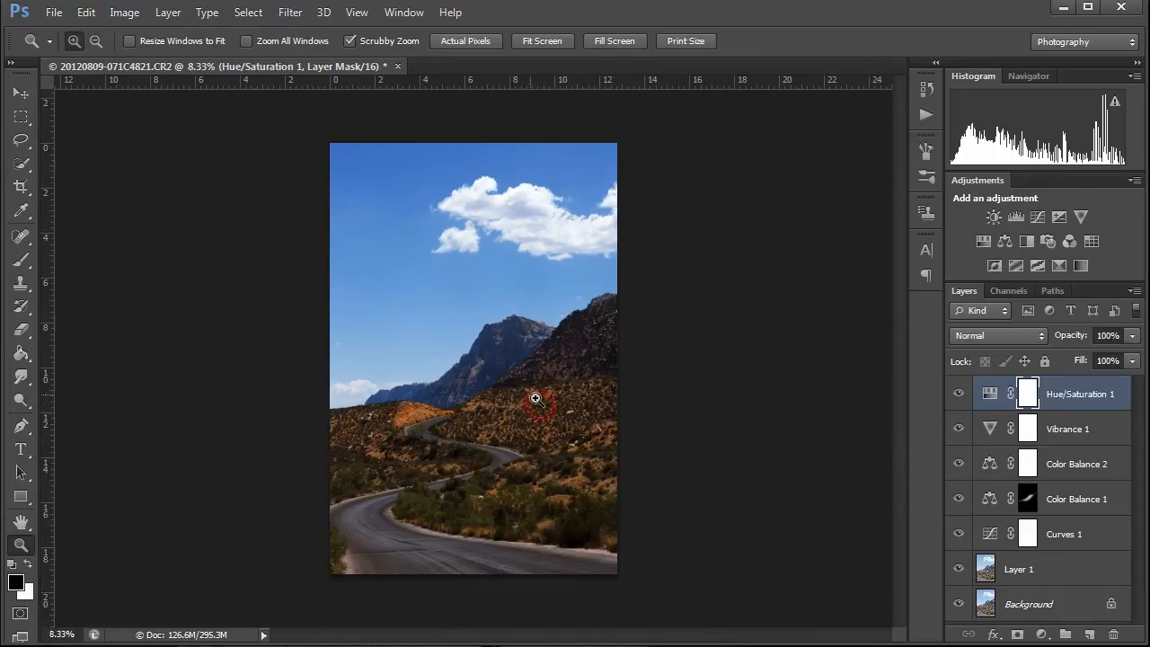
click(20, 116)
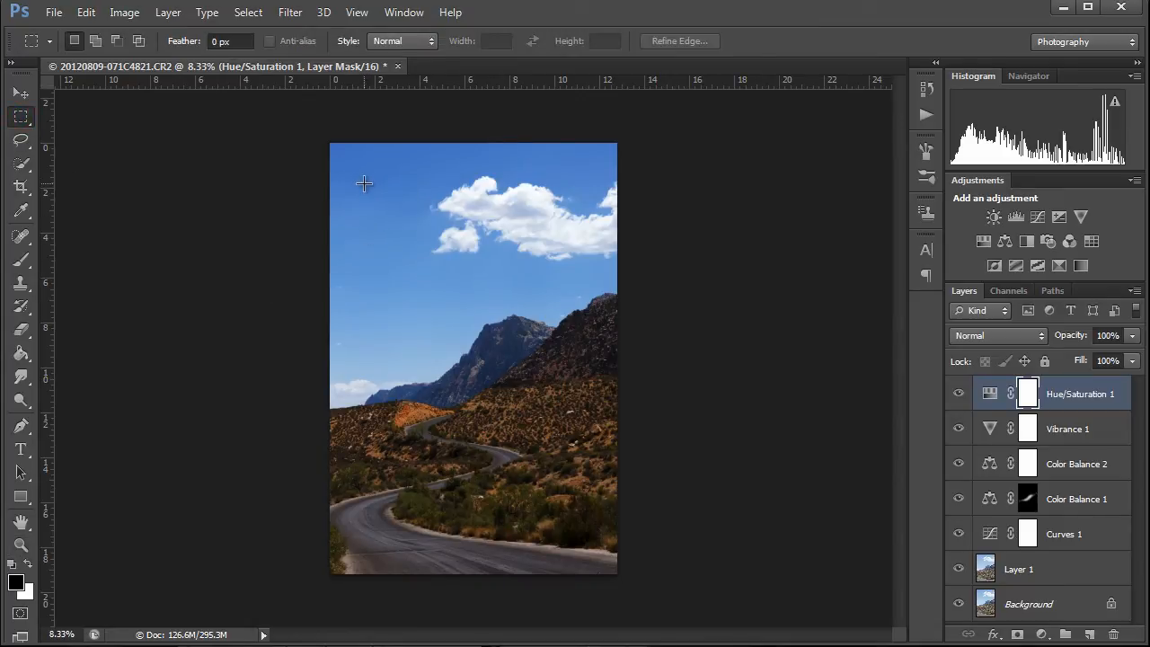
drag(364, 183, 590, 517)
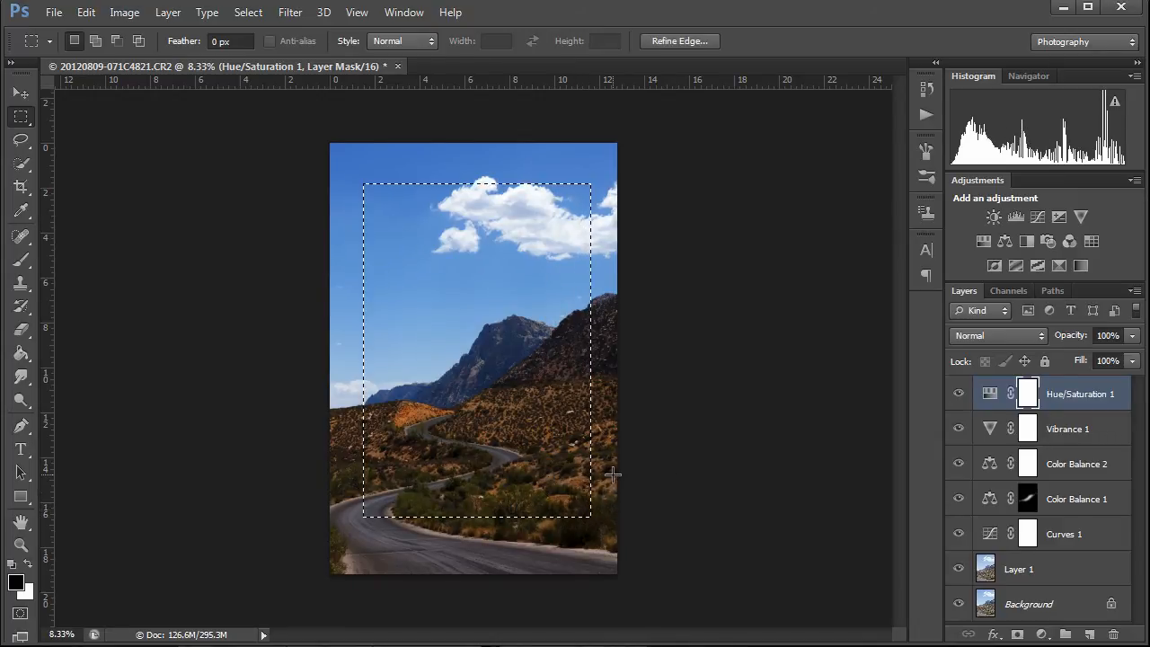
Step: Refine the selection's edge with a 335.4 px feather and −5% edge shift, and invert the selection to cover the photo's borders
click(264, 15)
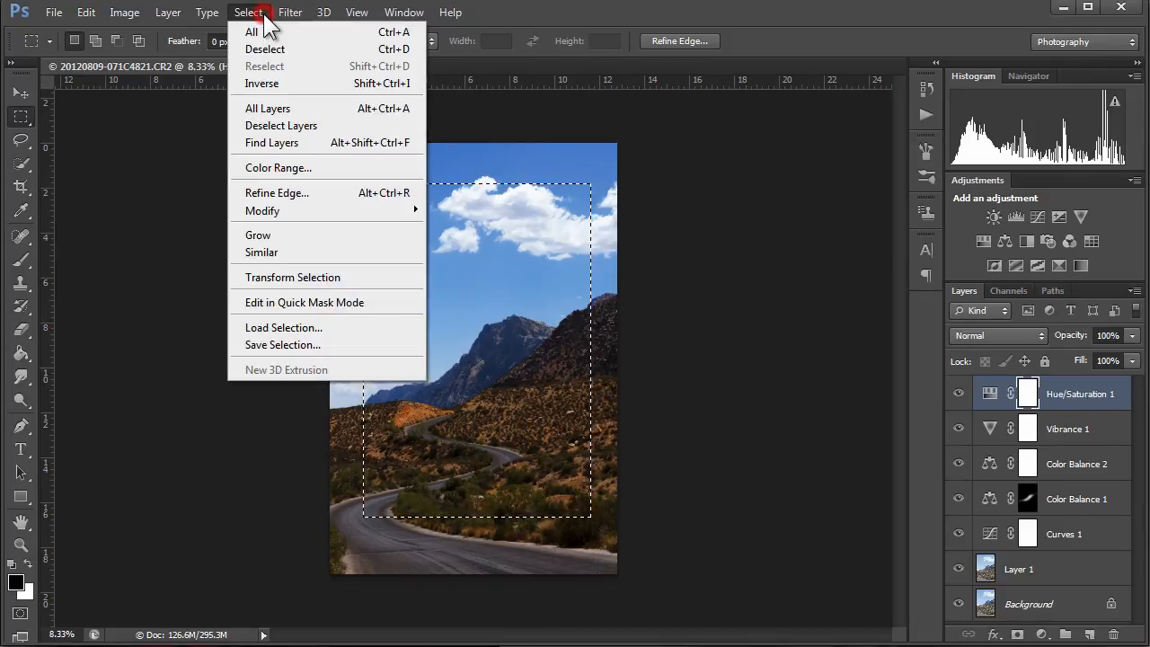
click(267, 190)
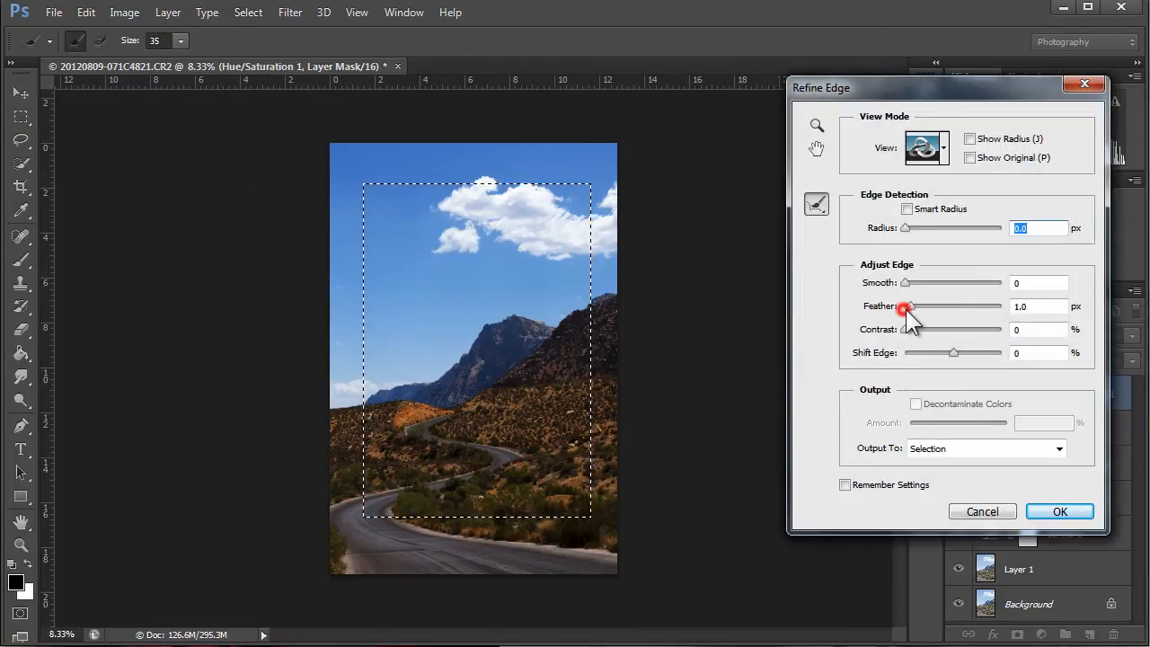
drag(906, 308, 950, 353)
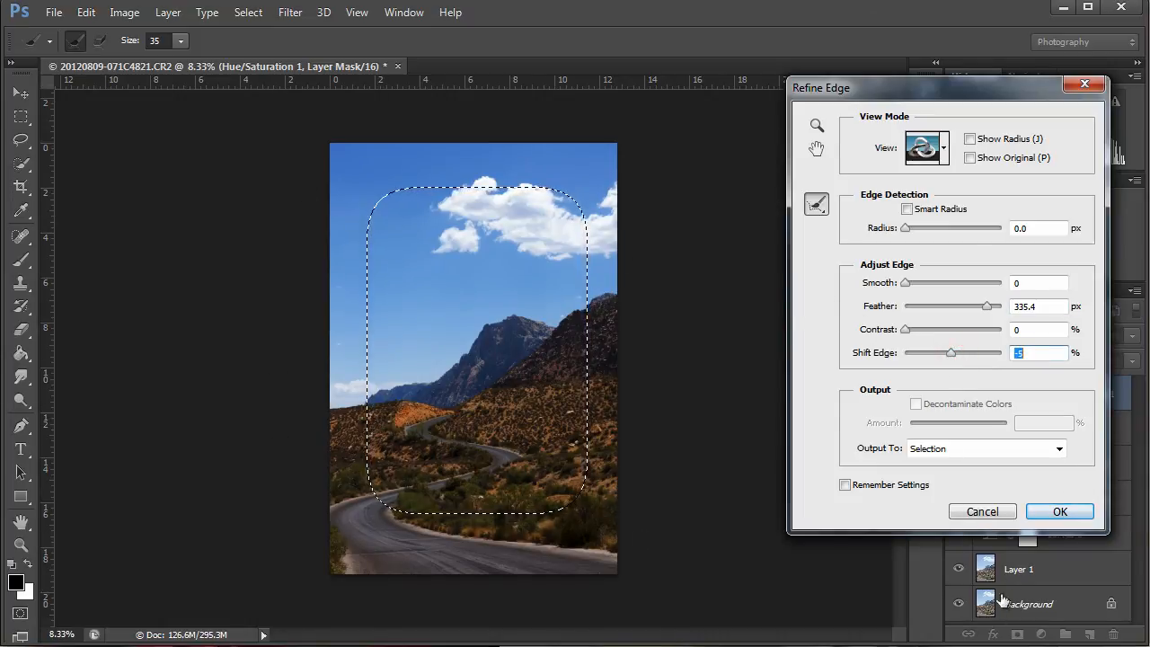
click(1055, 510)
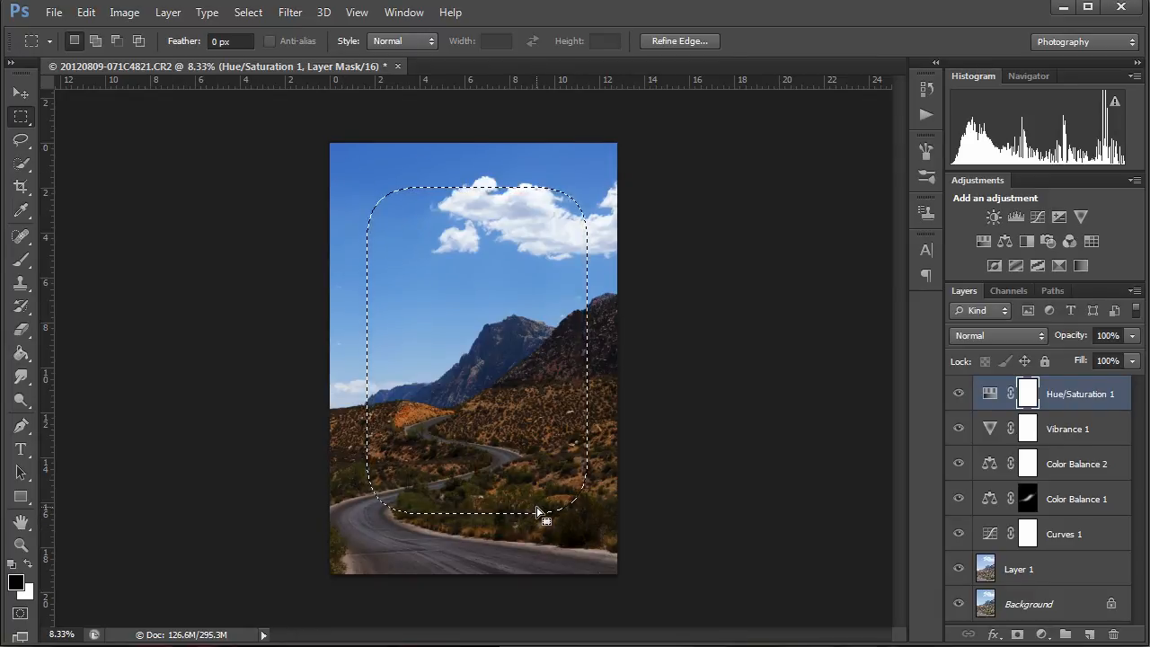
key(ctrl+shift+i)
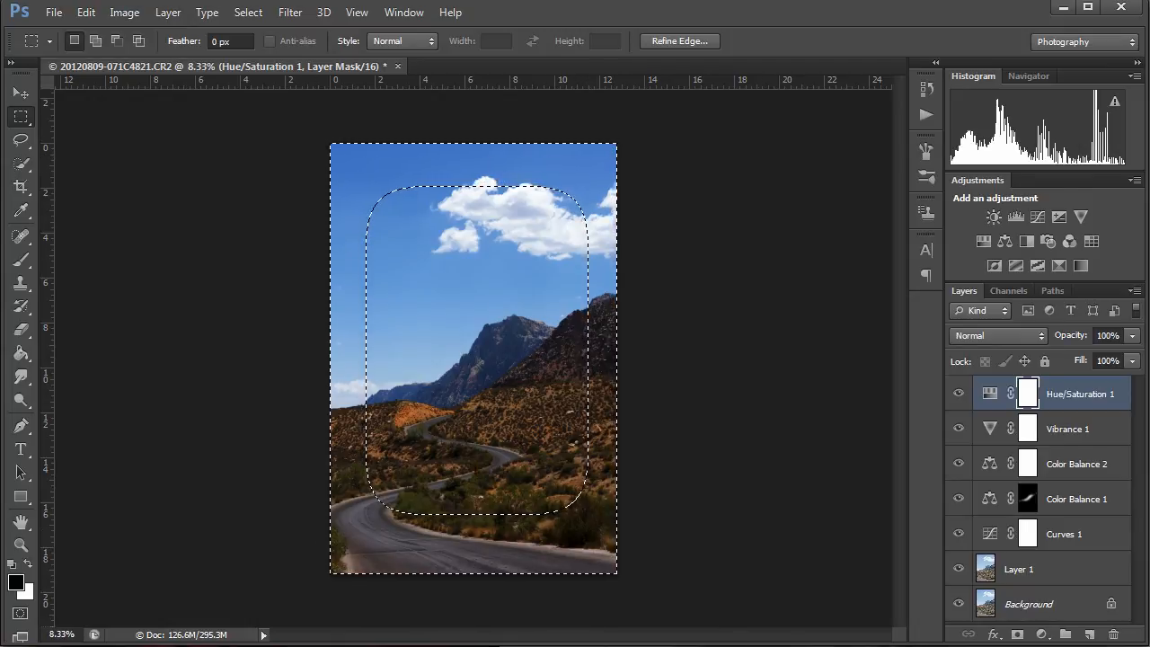
Step: Add a Curves adjustment layer masked to the border selection and pull its RGB curve down to input 158, output 95
click(1042, 634)
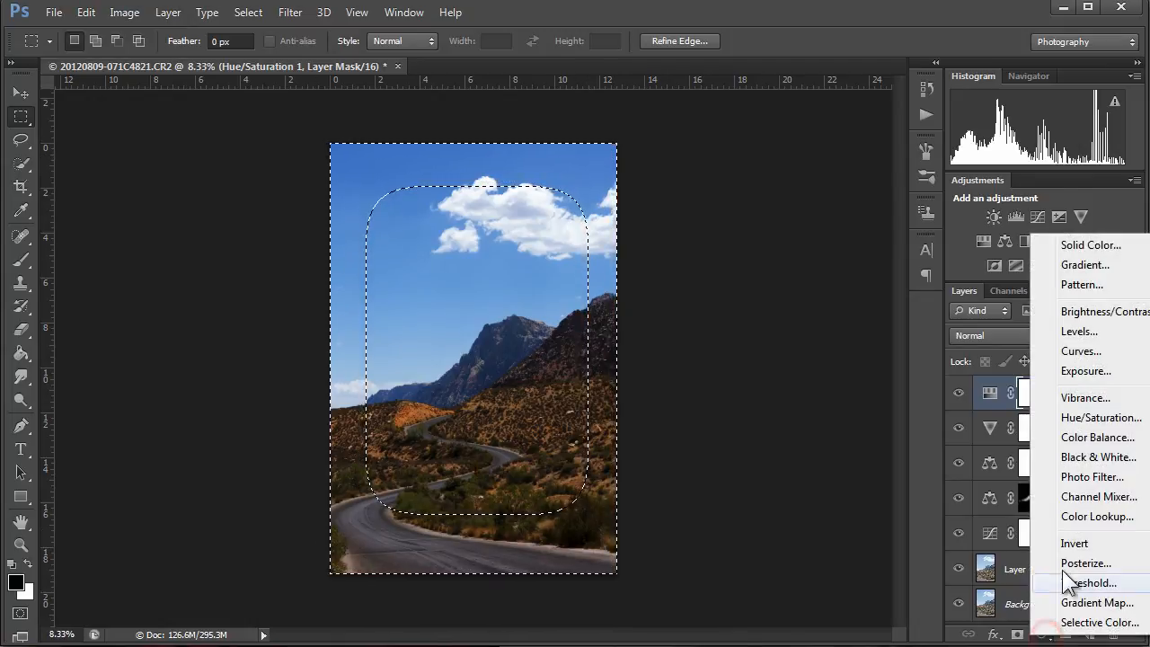
click(1078, 350)
drag(617, 220, 778, 162)
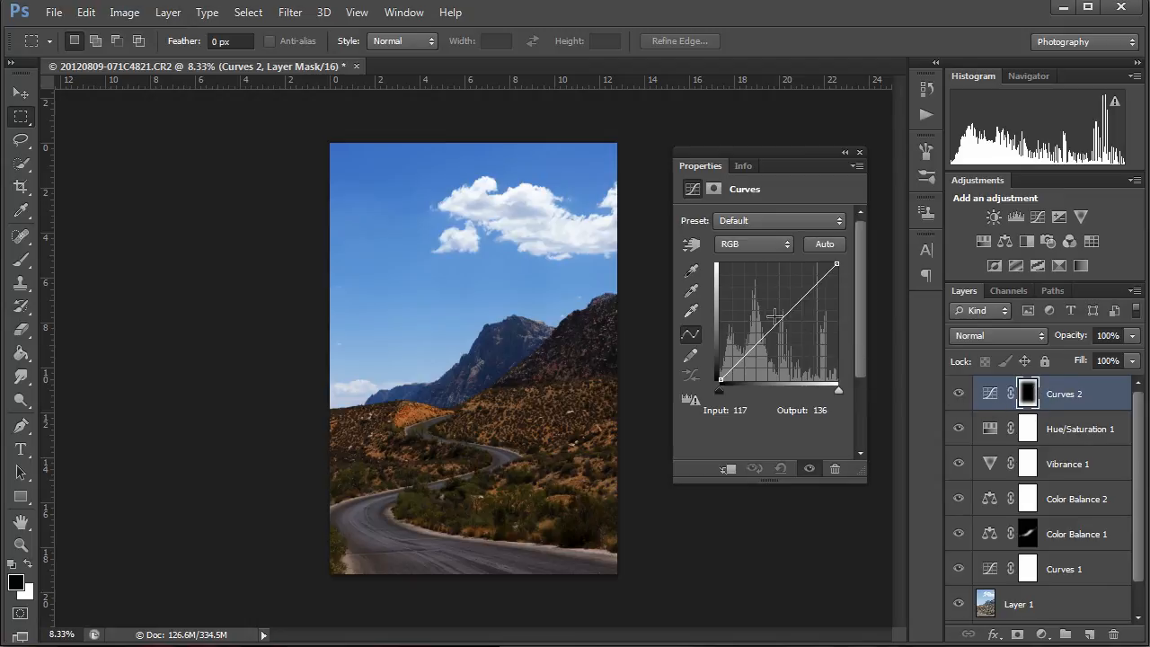
drag(779, 322, 792, 336)
Step: Try the border-darkening Curves layer at reduced opacity, around 42%, and restore it to 100%
click(1132, 335)
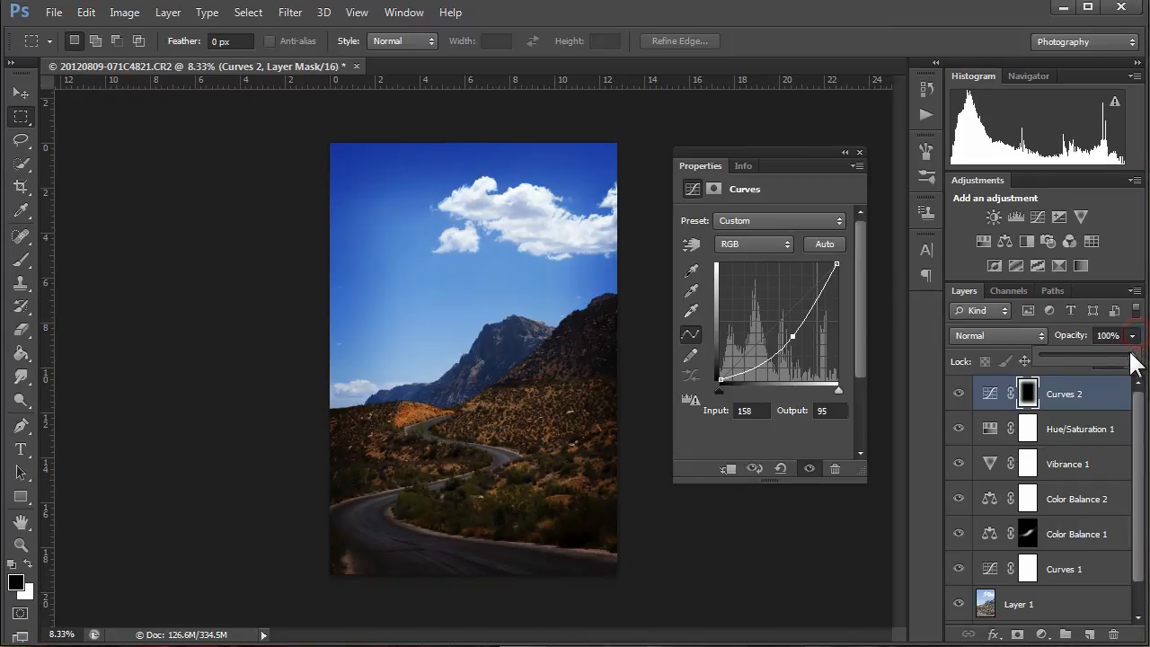
drag(1128, 353, 1067, 357)
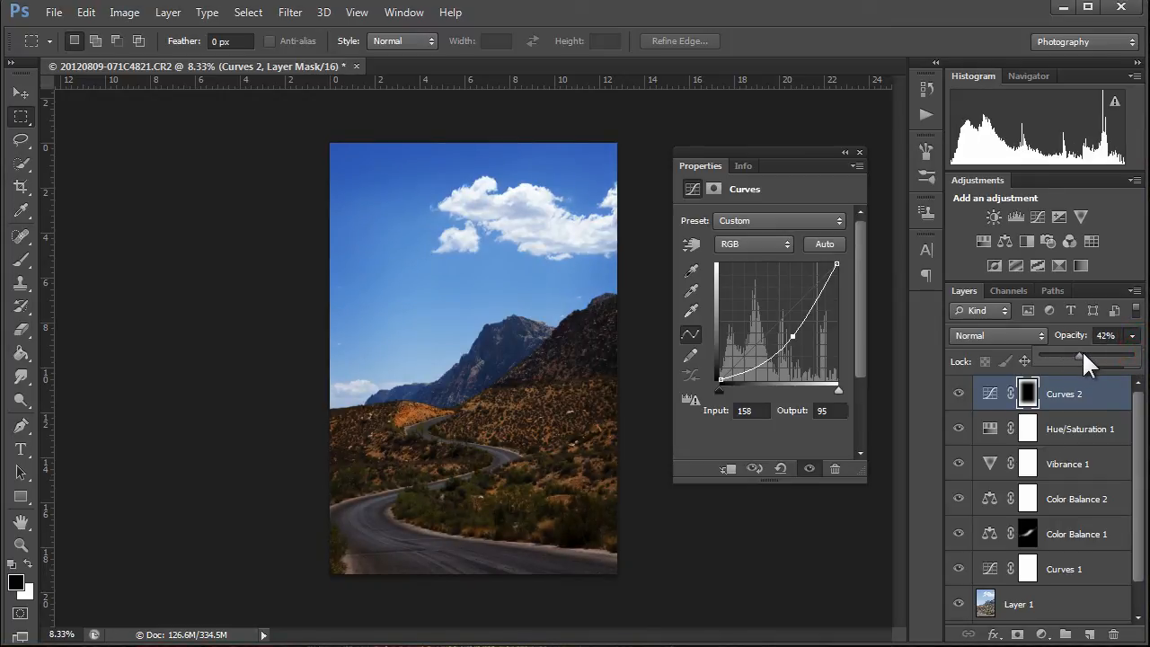
drag(1080, 355, 1134, 354)
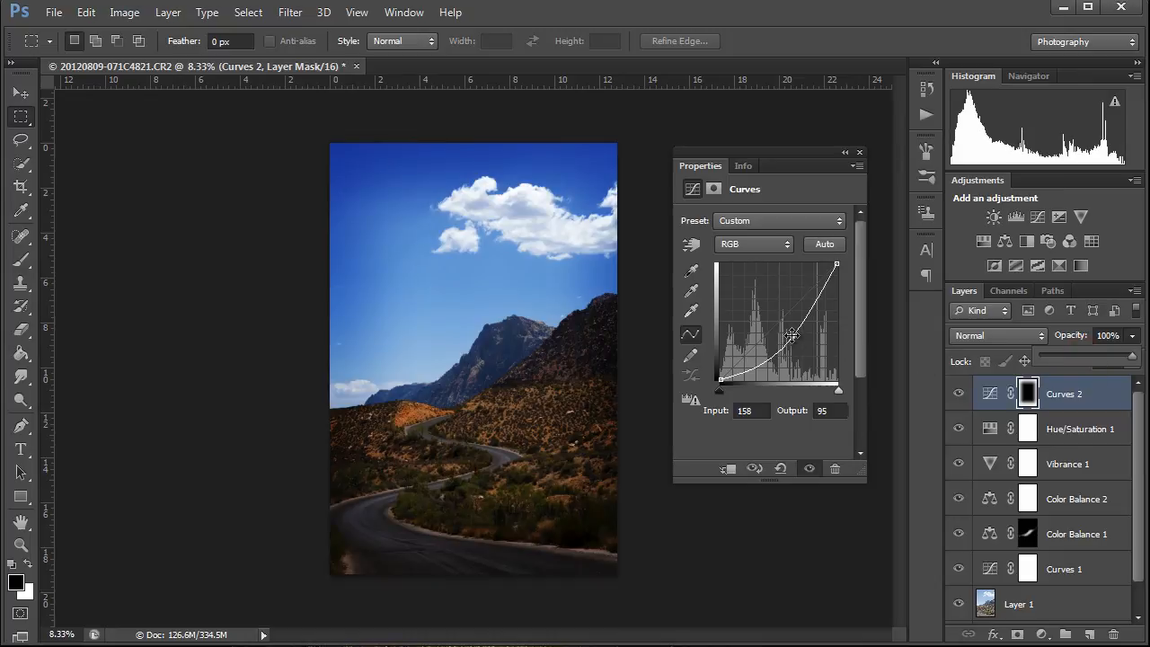
Step: Soften the border-darkening RGB curve by moving its point to input 85, output 61, and close the curve settings
drag(795, 343, 760, 351)
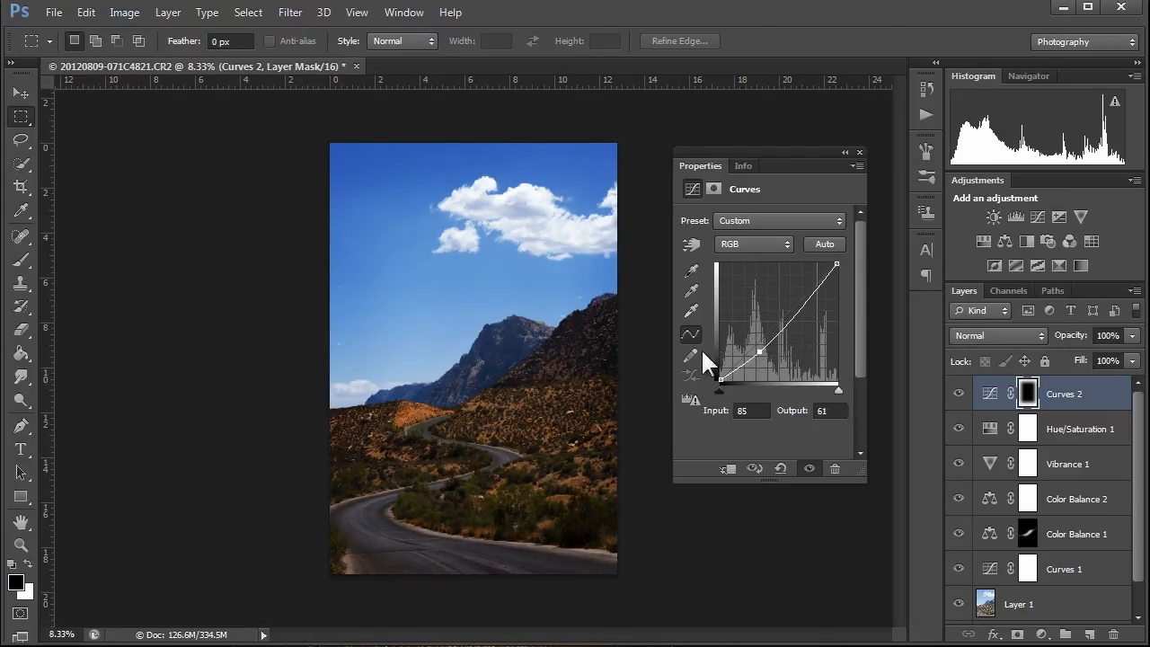
click(673, 506)
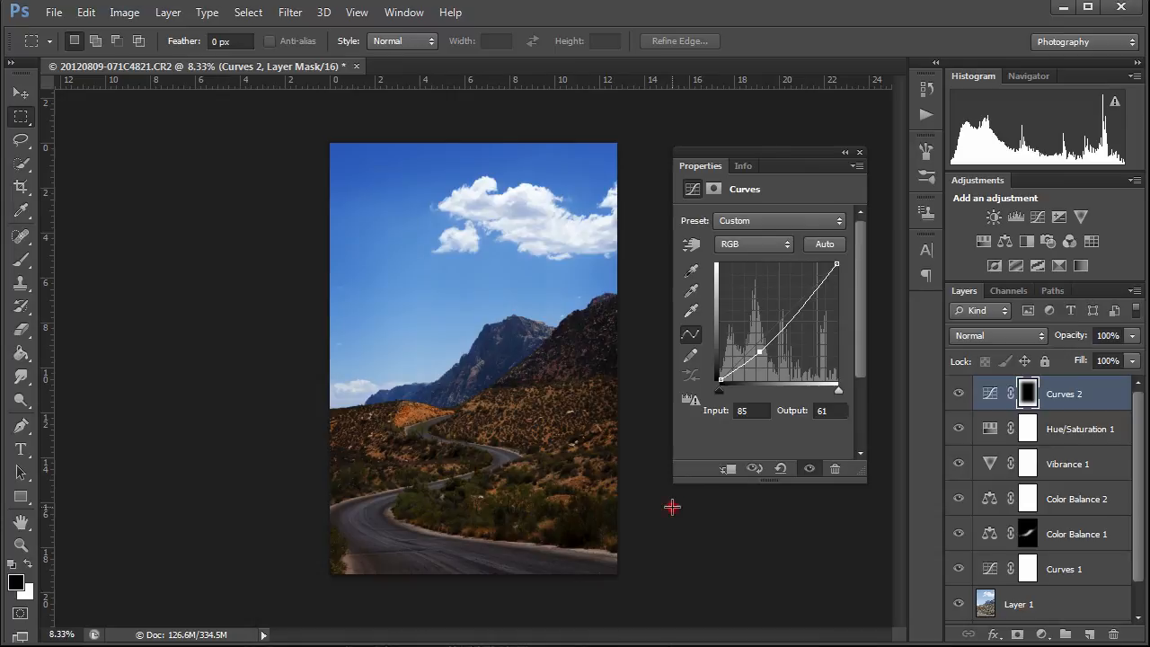
click(860, 150)
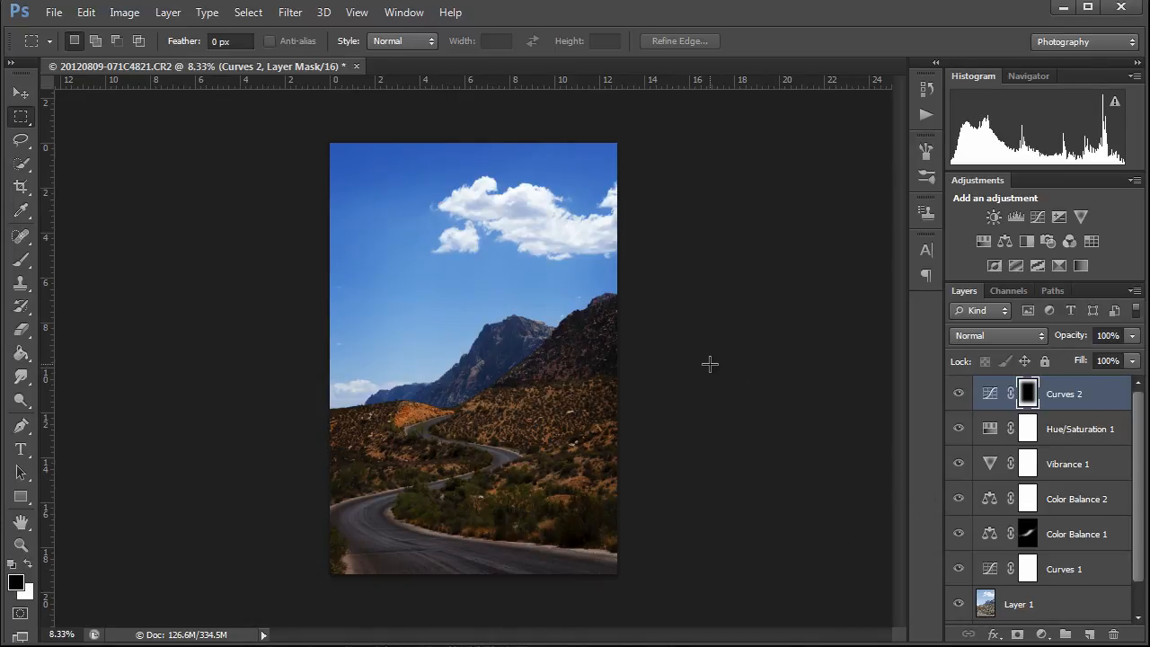
Step: Save the edited road photo with its adjustment layers and switch to Lightroom
click(54, 14)
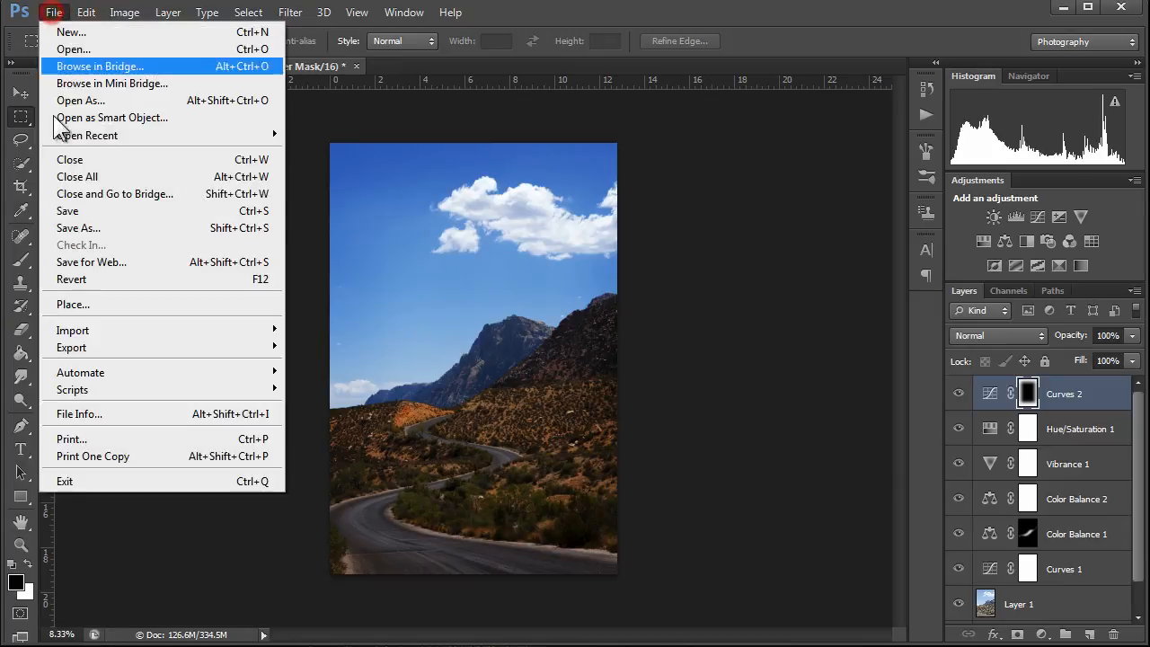
click(74, 210)
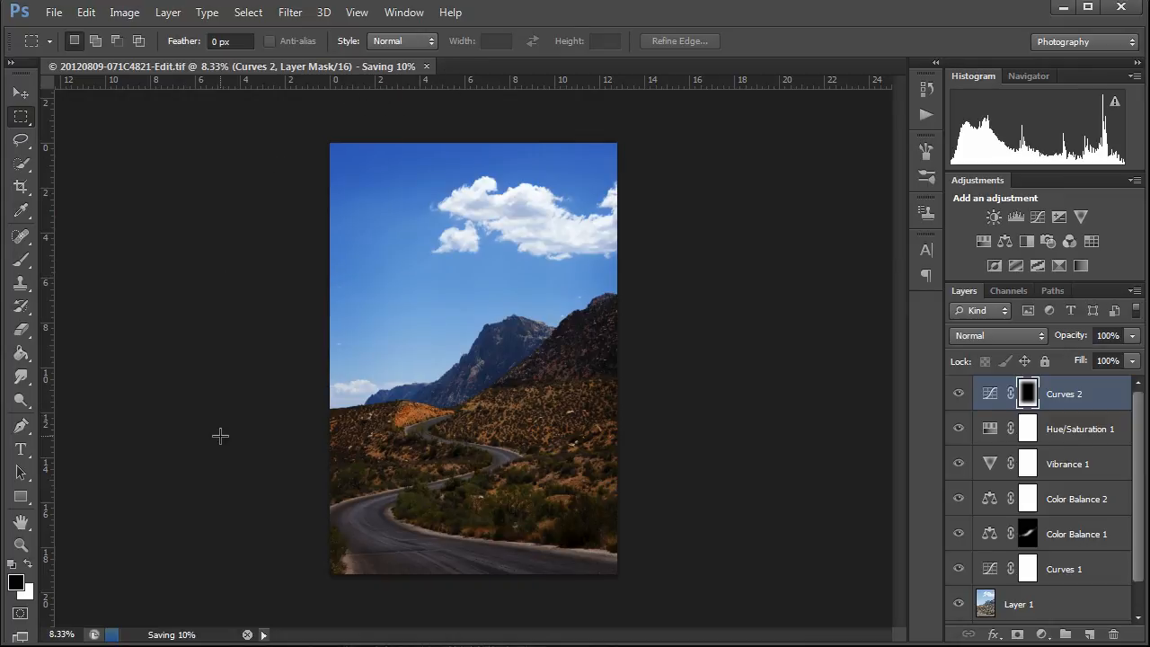
key(alt+Tab)
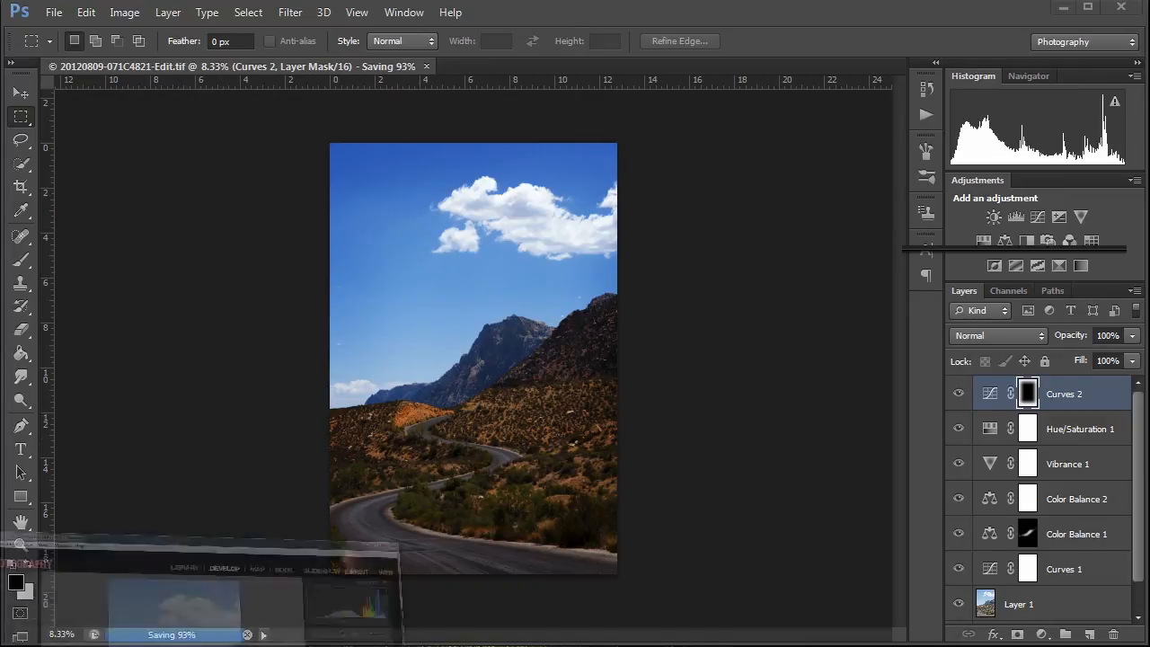
click(575, 640)
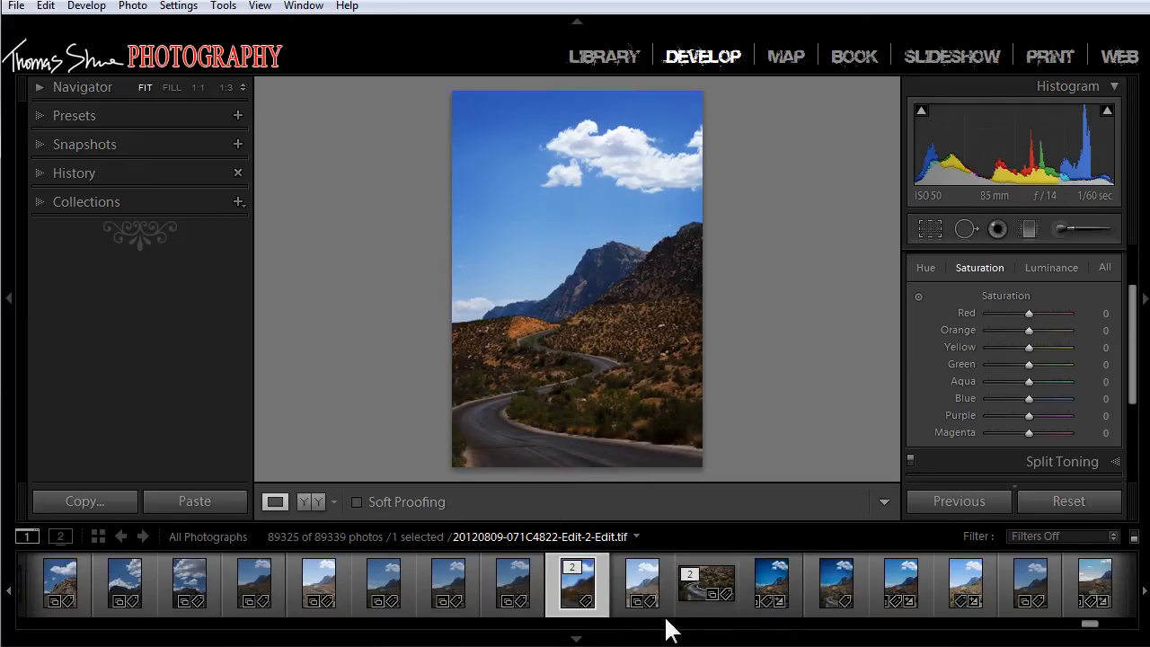
Step: Compare the saved edit of the road photo with the original in its two-photo stack, ending on the edit
click(532, 589)
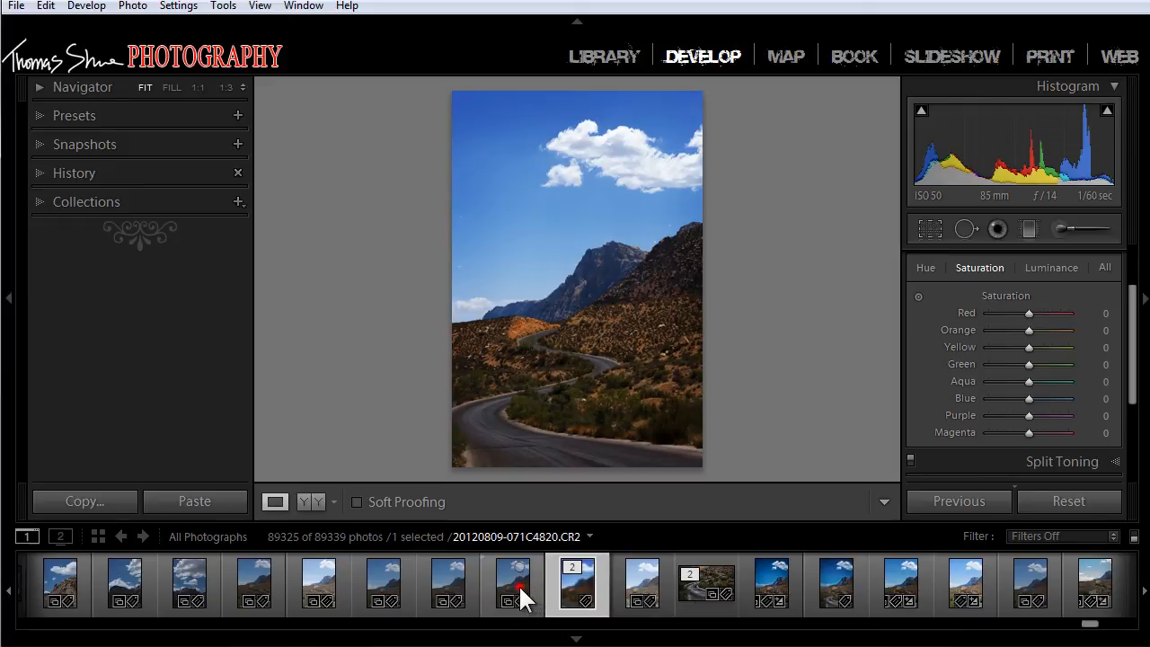
click(562, 581)
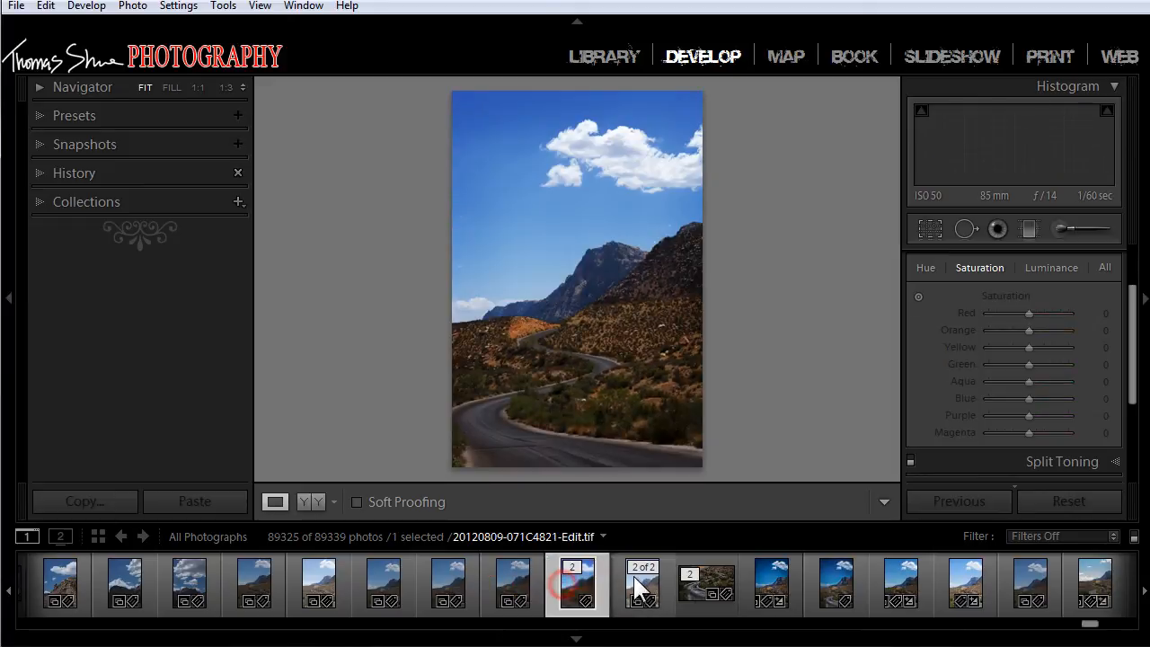
click(633, 573)
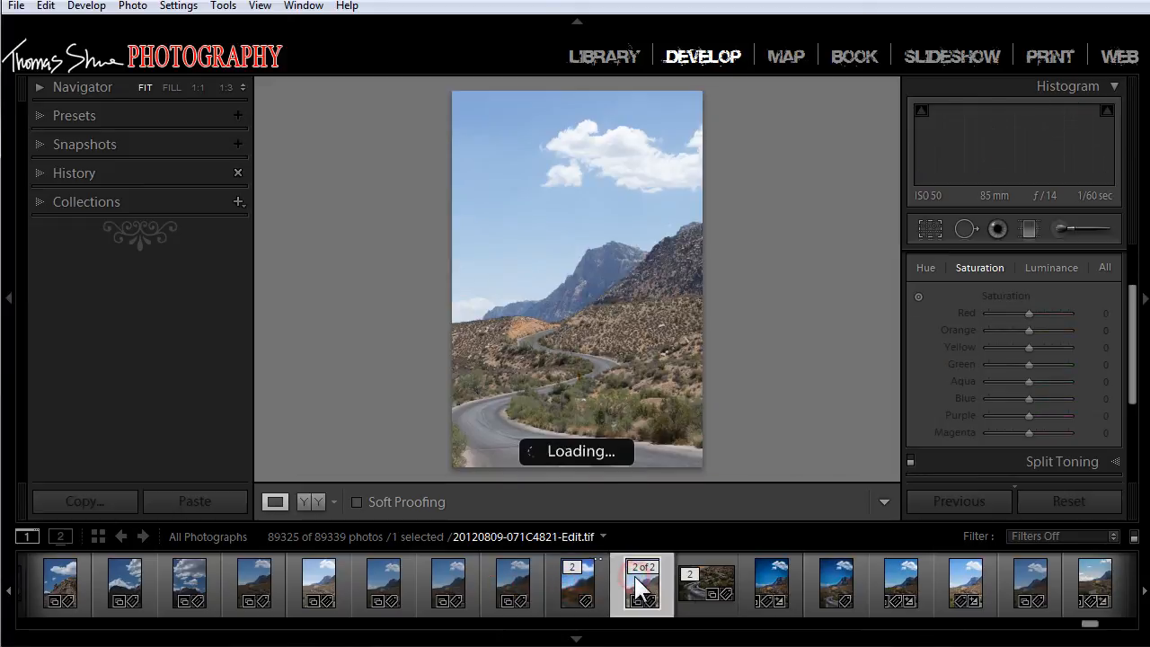
click(575, 583)
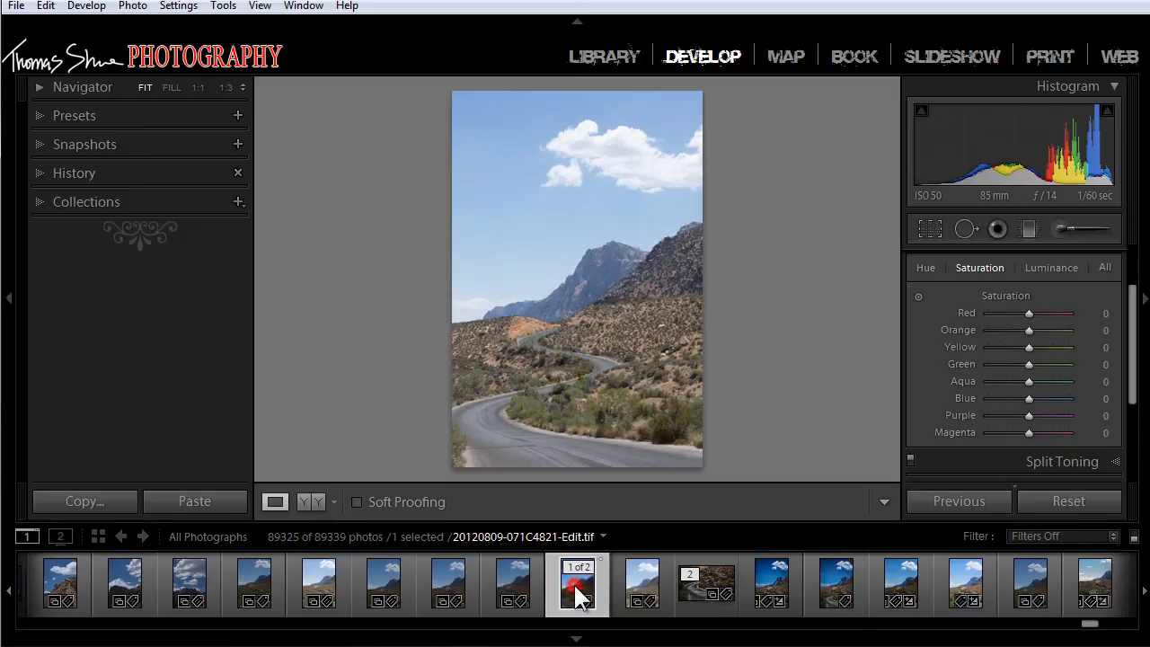